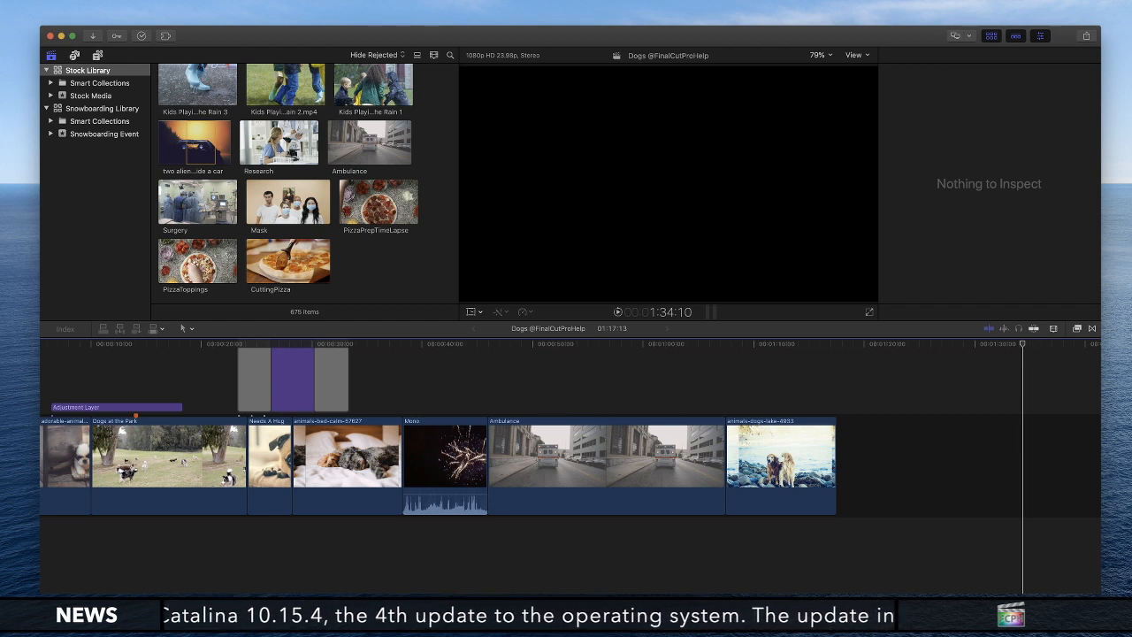
- Select all clips in the Dogs project timeline and delete them
click(448, 347)
scroll(451, 357, up, 3)
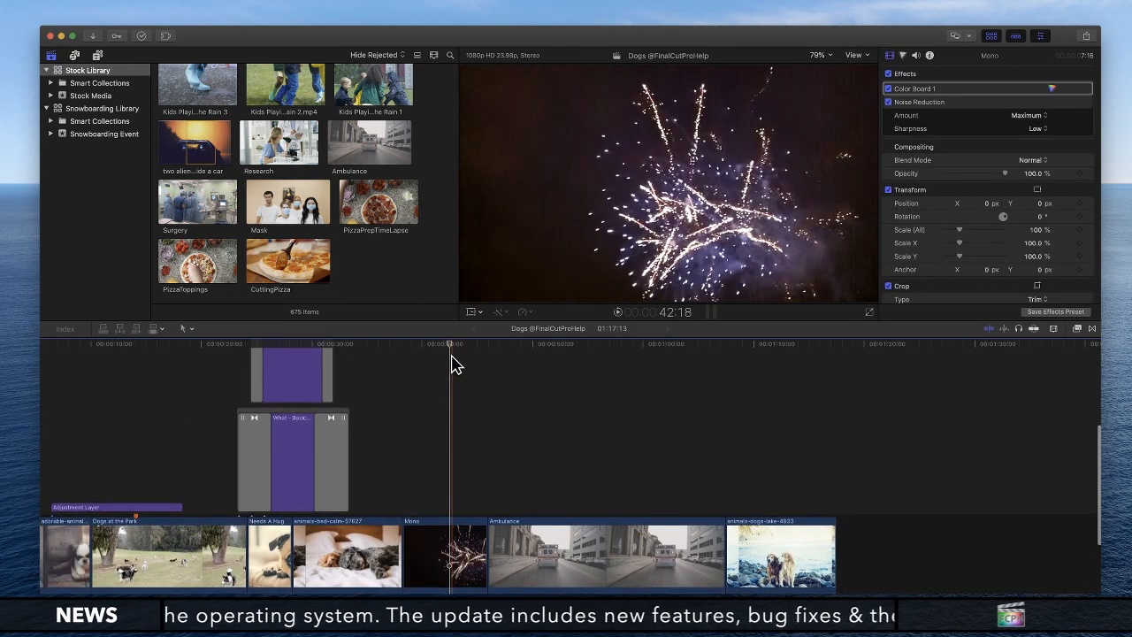
scroll(450, 357, down, 2)
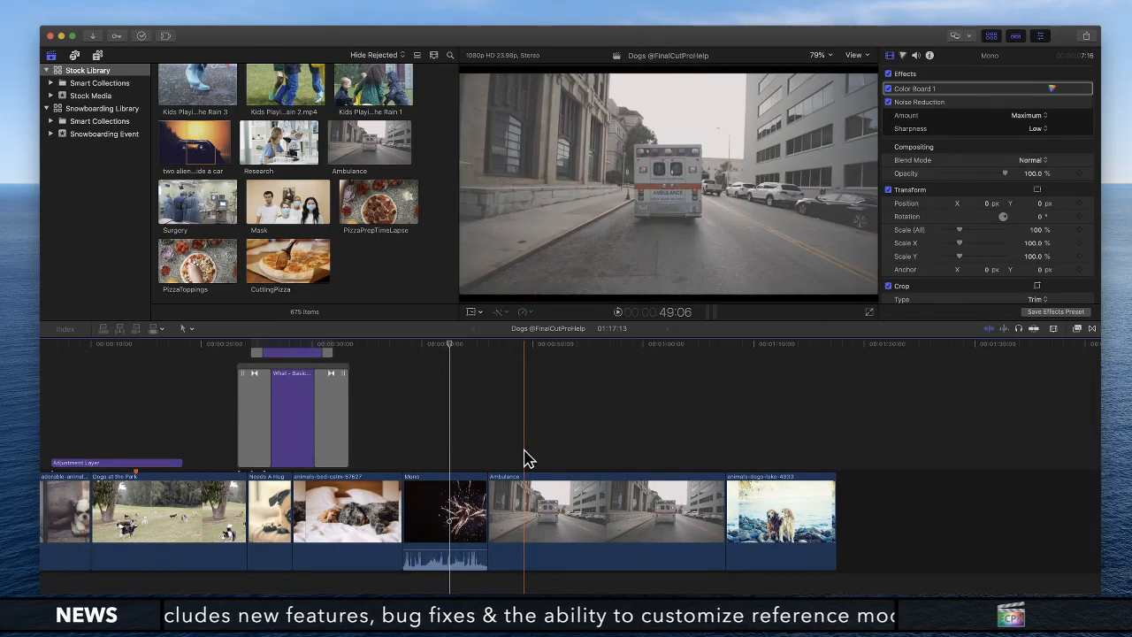
key(super+a)
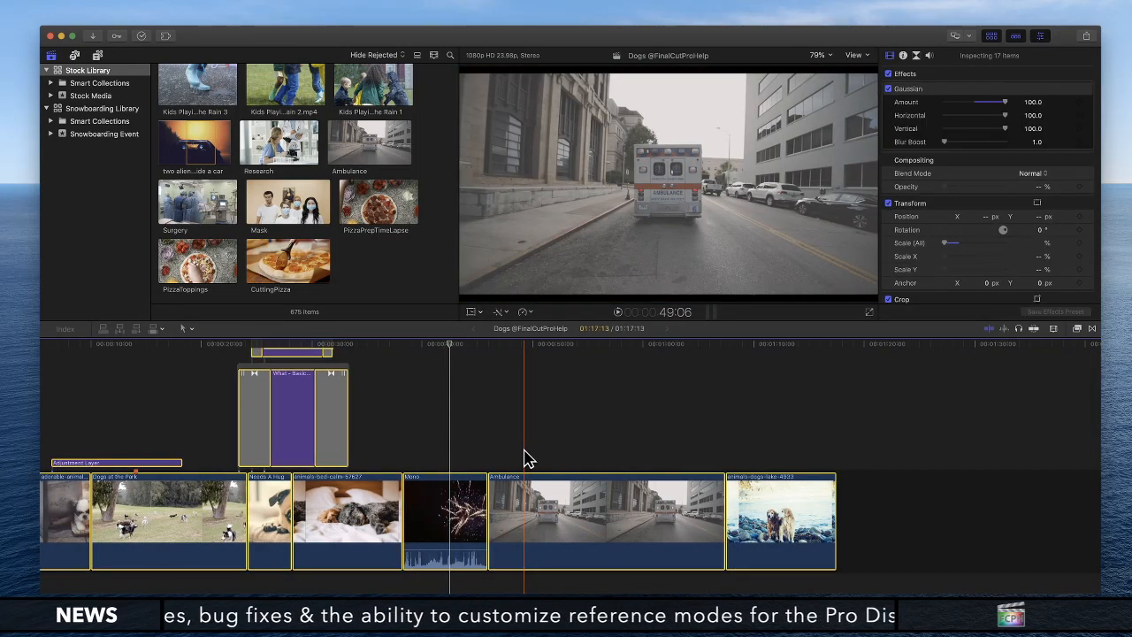
key(Delete)
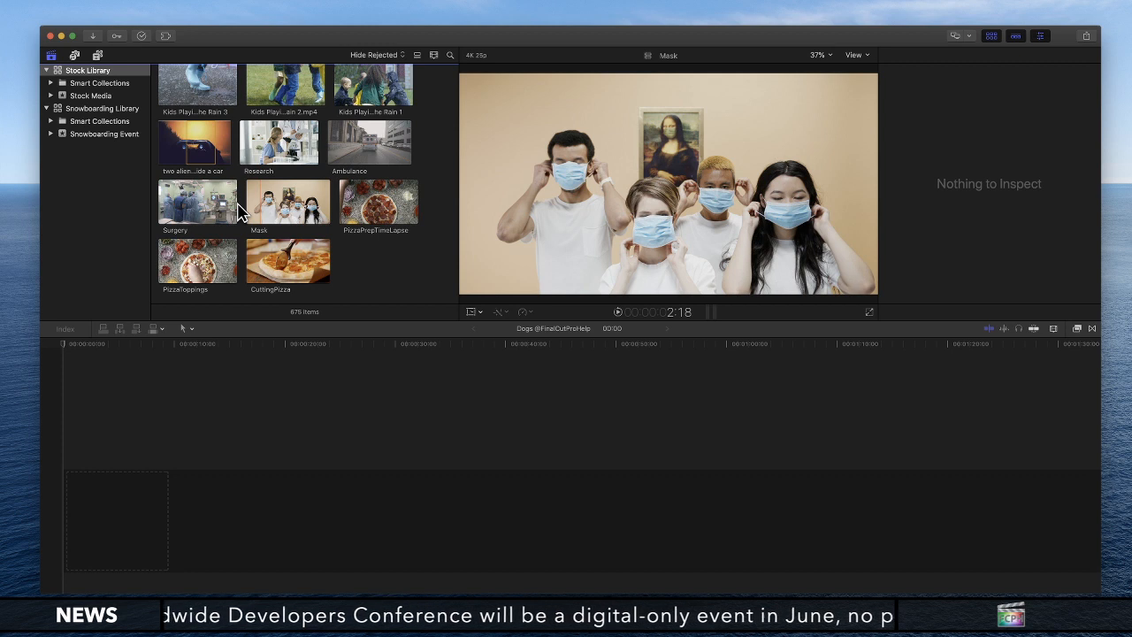
- Place the Kids Playing In The Rain 3 clip at the start of the timeline and trim its end to a 5:13 duration
scroll(238, 209, up, 2)
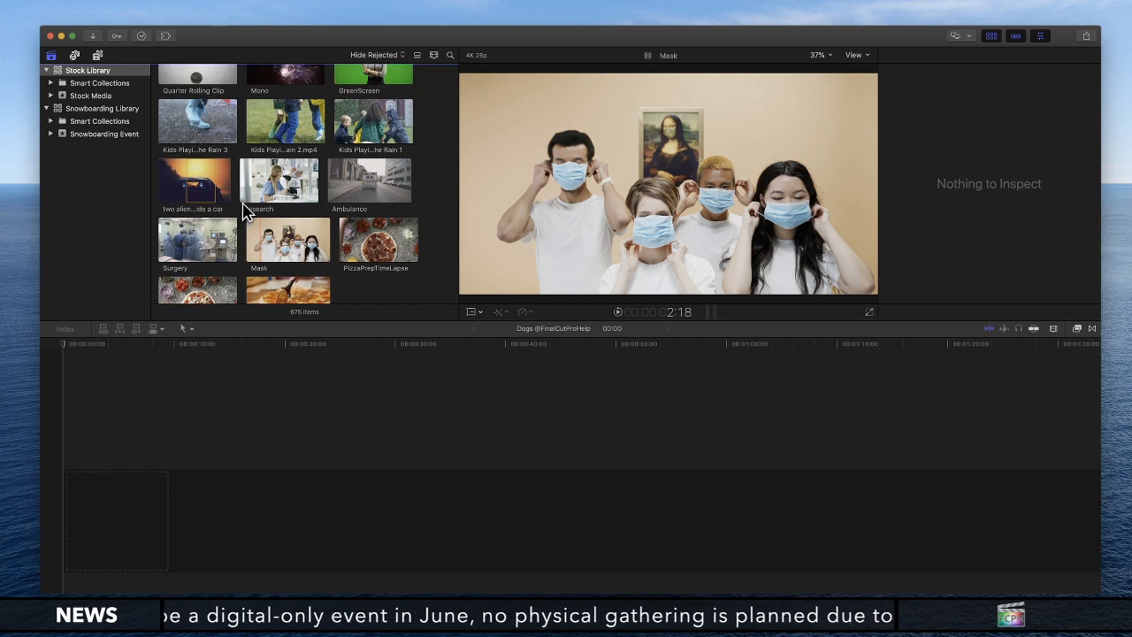
click(252, 200)
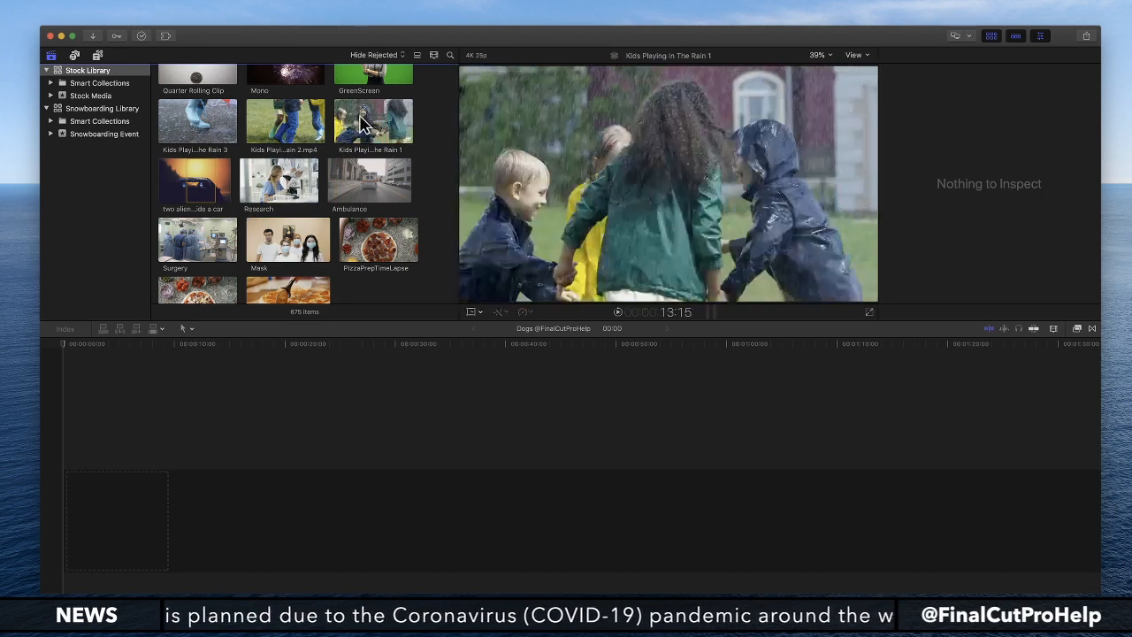
click(205, 124)
drag(206, 125, 126, 513)
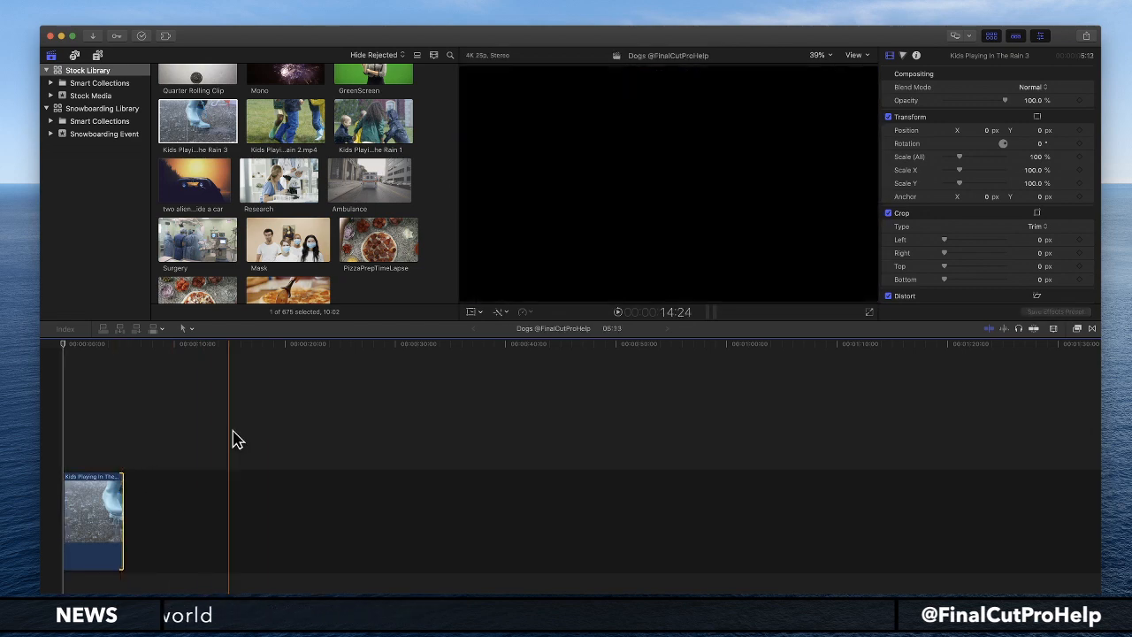
- Append the PizzaToppings clip after Kids Playing In The Rain 3 and fit the whole project in the timeline
scroll(328, 271, down, 2)
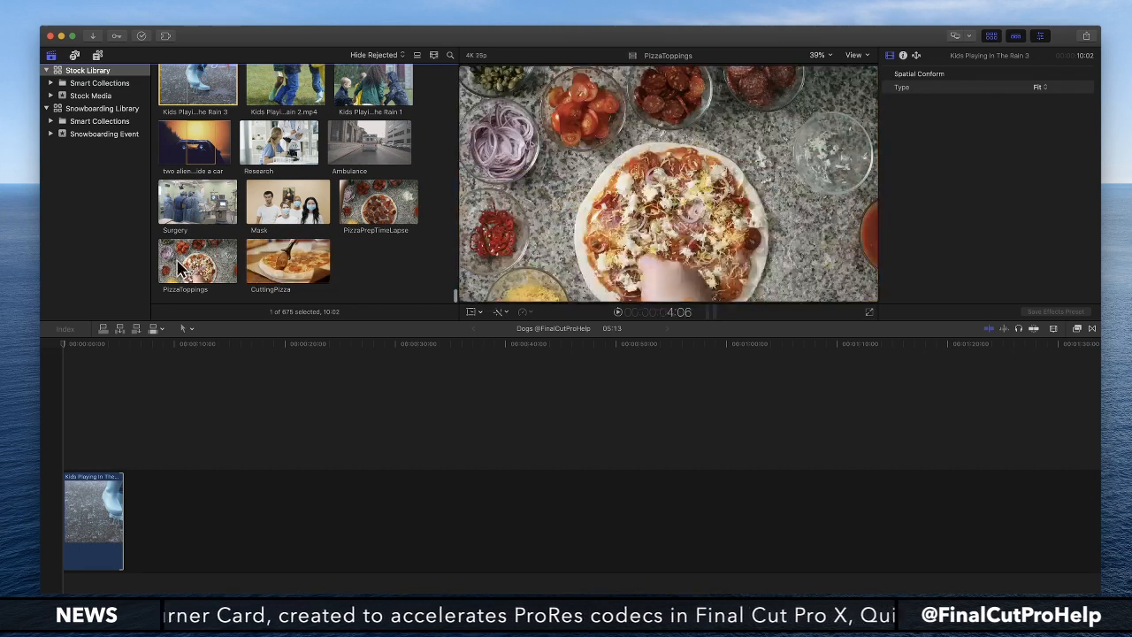
drag(186, 266, 203, 483)
key(shift+z)
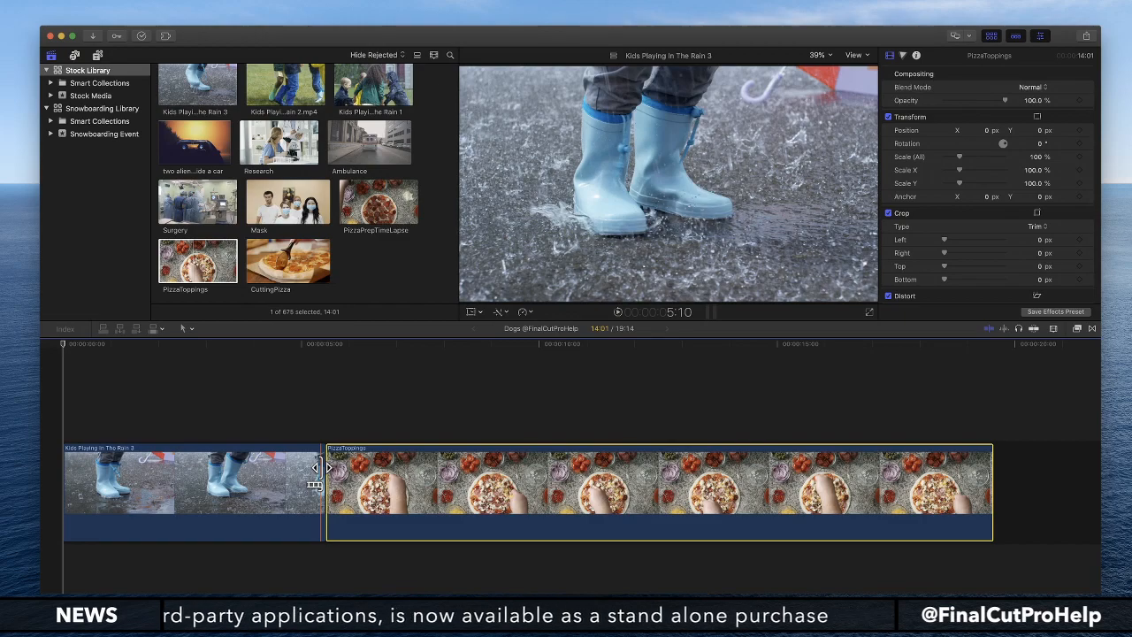
- Play through the cut between the two clips and step frame by frame across the edit point
key(space)
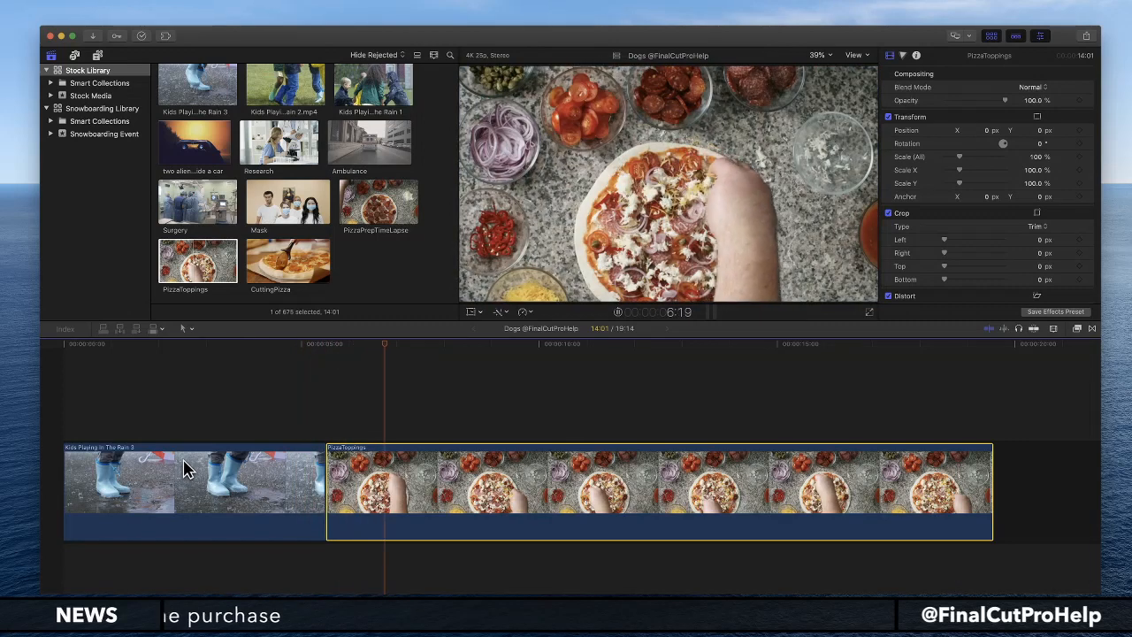
key(space)
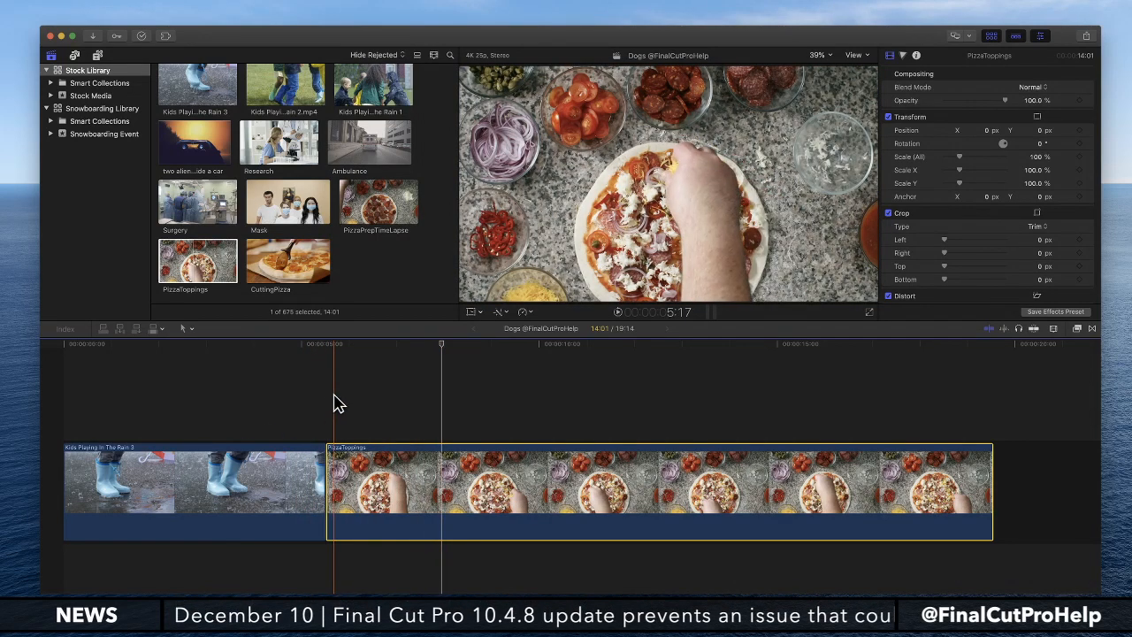
key(Up)
key(Left)
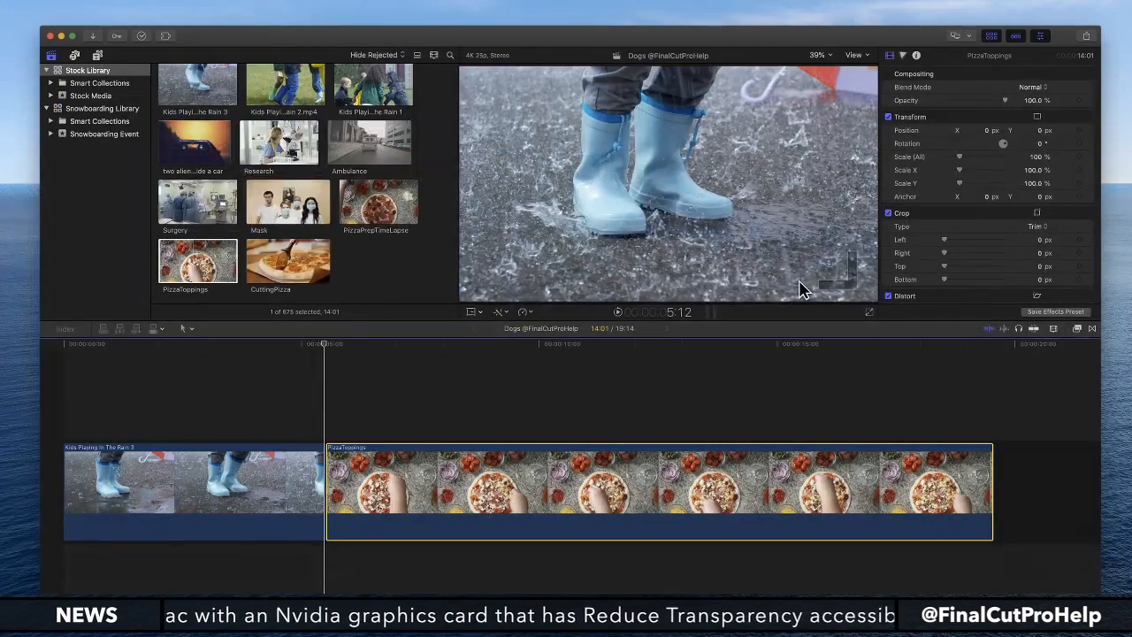
key(Right)
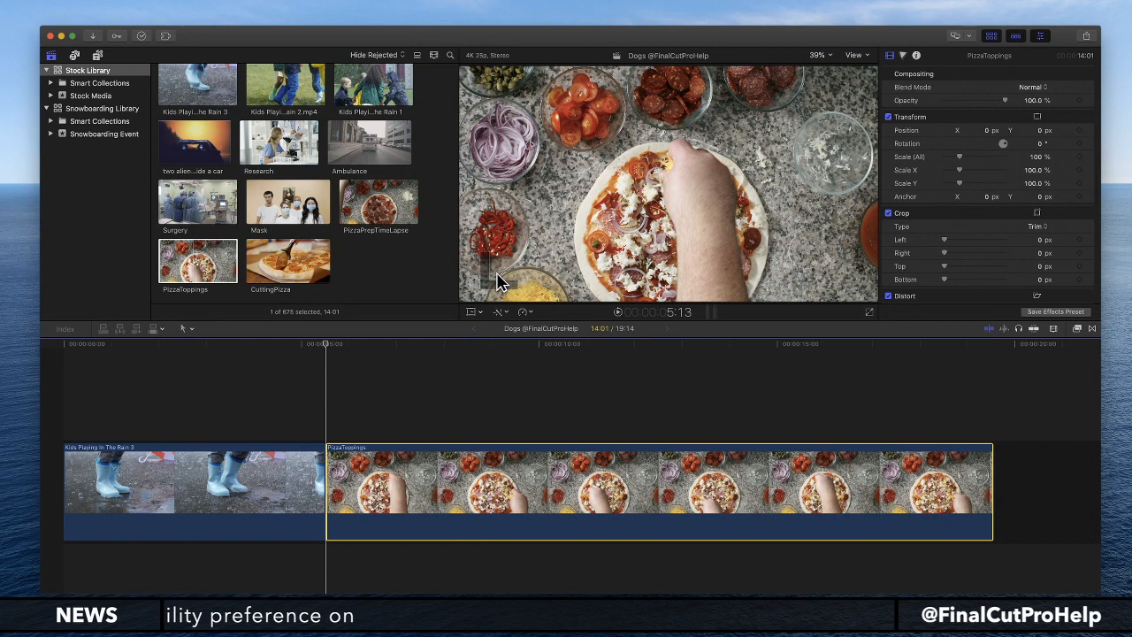
key(Left)
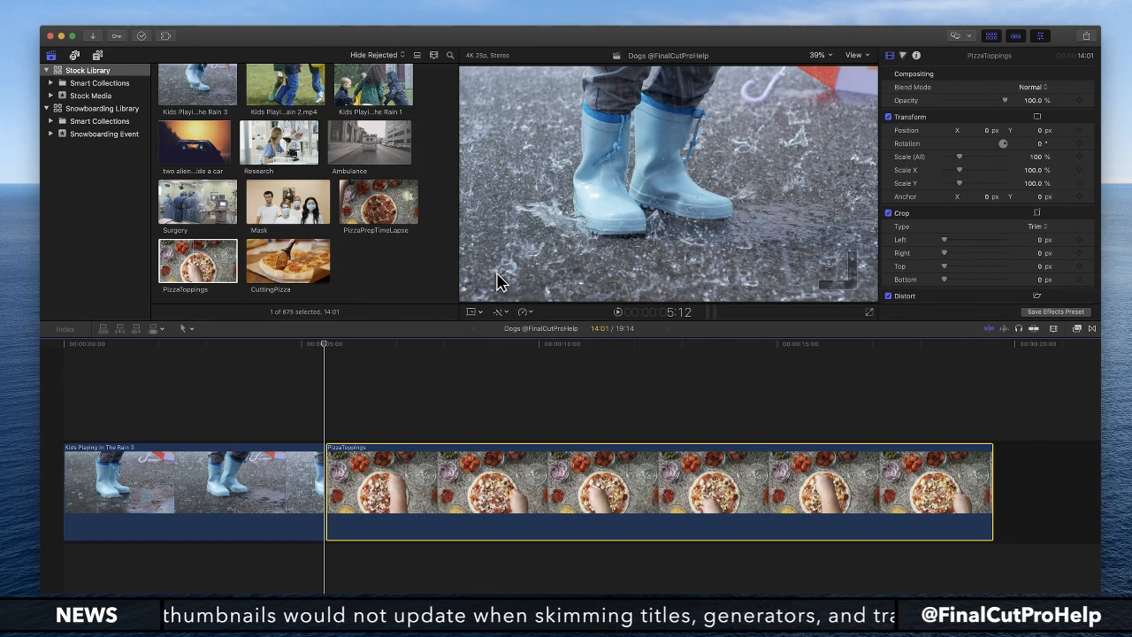
key(Right)
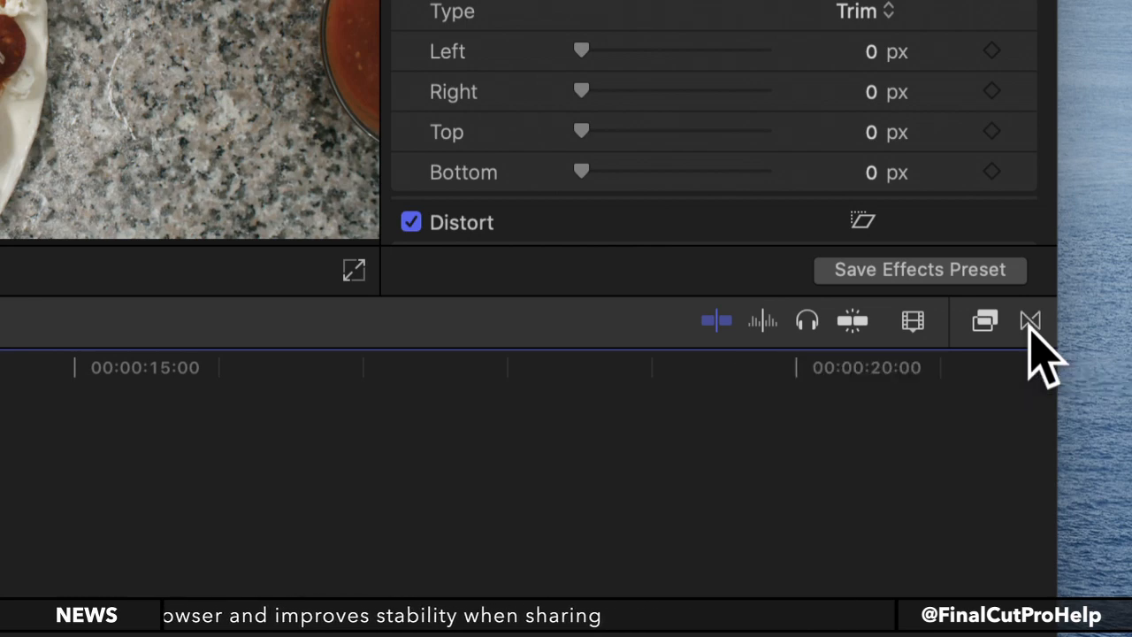
- Show the available transitions and try to add the Band wipe at the cut, cancelling the overlap of the media
click(1030, 321)
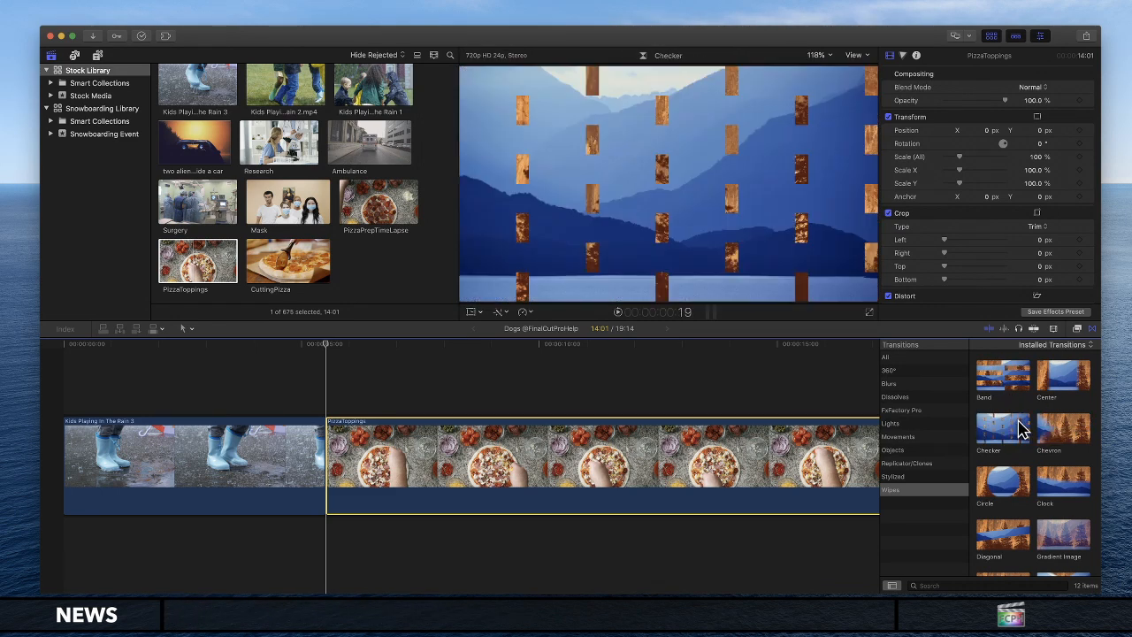
drag(1011, 379, 326, 471)
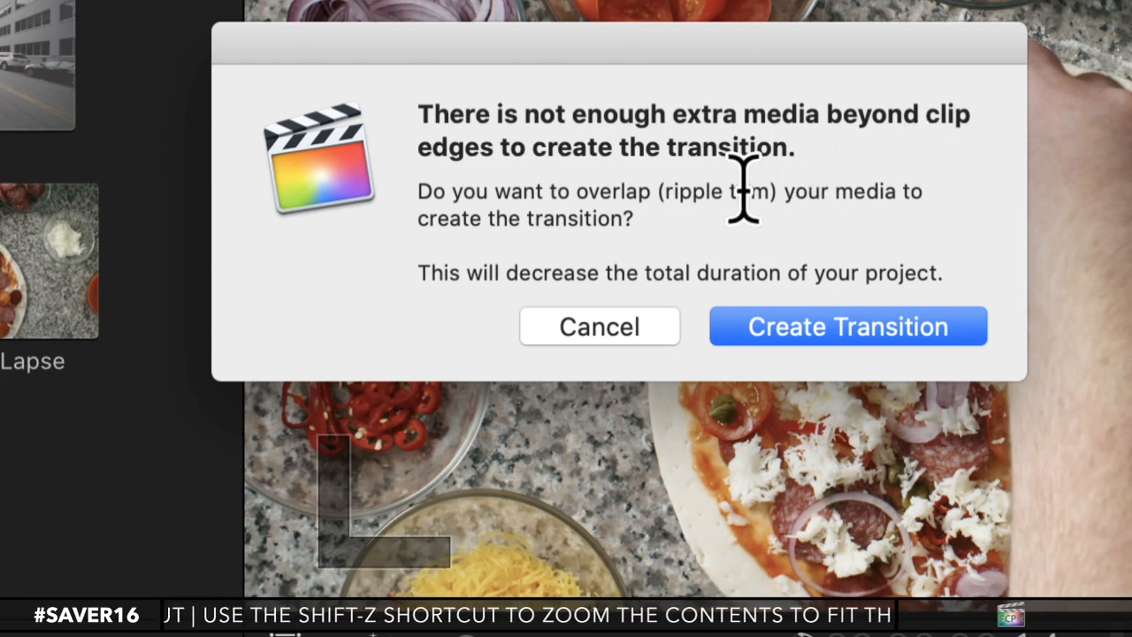
drag(664, 191, 760, 205)
click(780, 217)
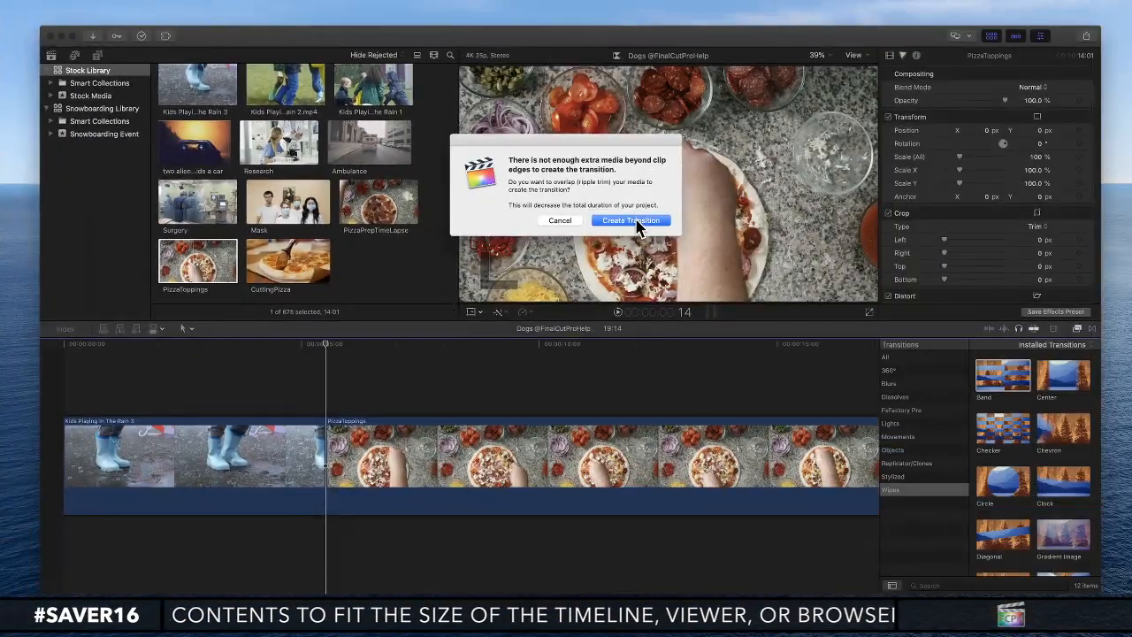
click(560, 220)
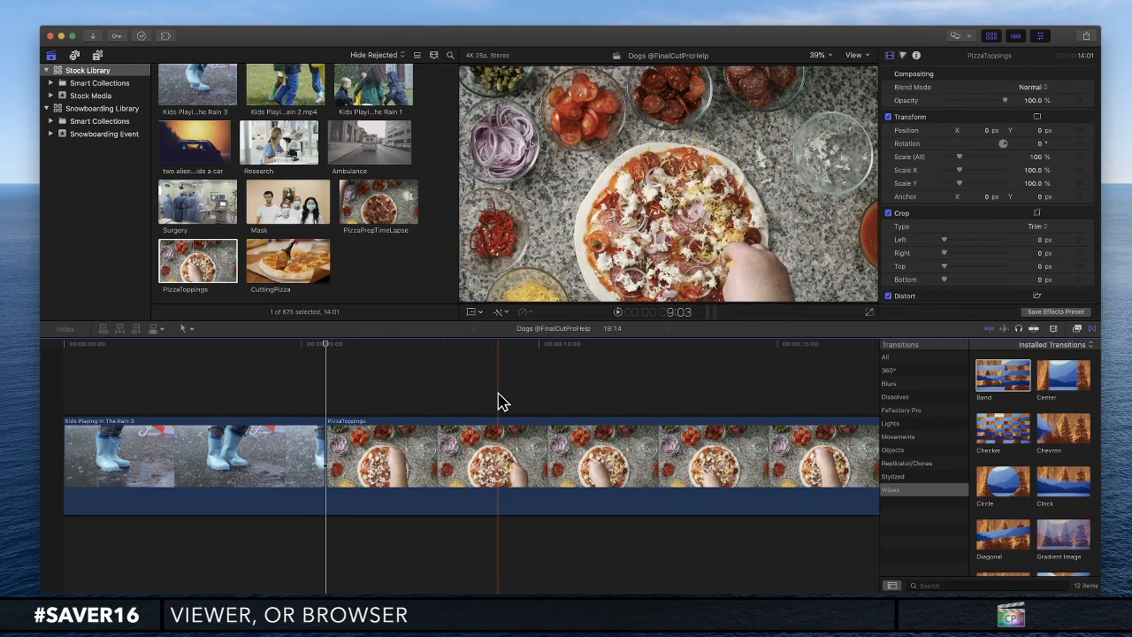
- Apply the Band transition at the start of Kids Playing In The Rain 3 and at its cut to PizzaToppings, accepting the media overlap
key(super+minus)
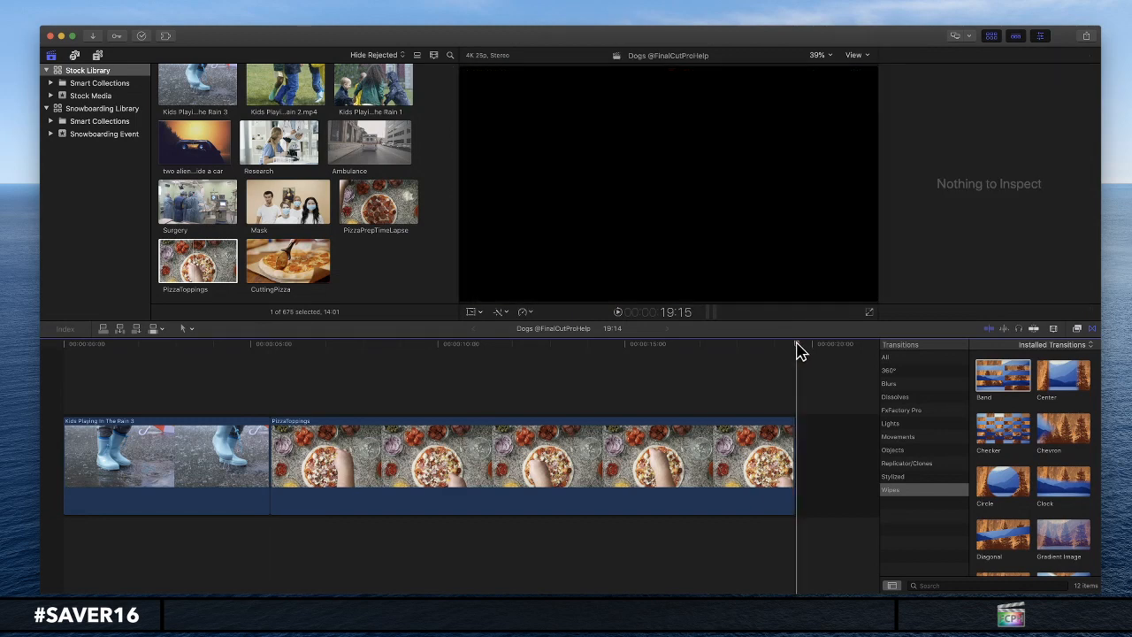
drag(984, 379, 261, 460)
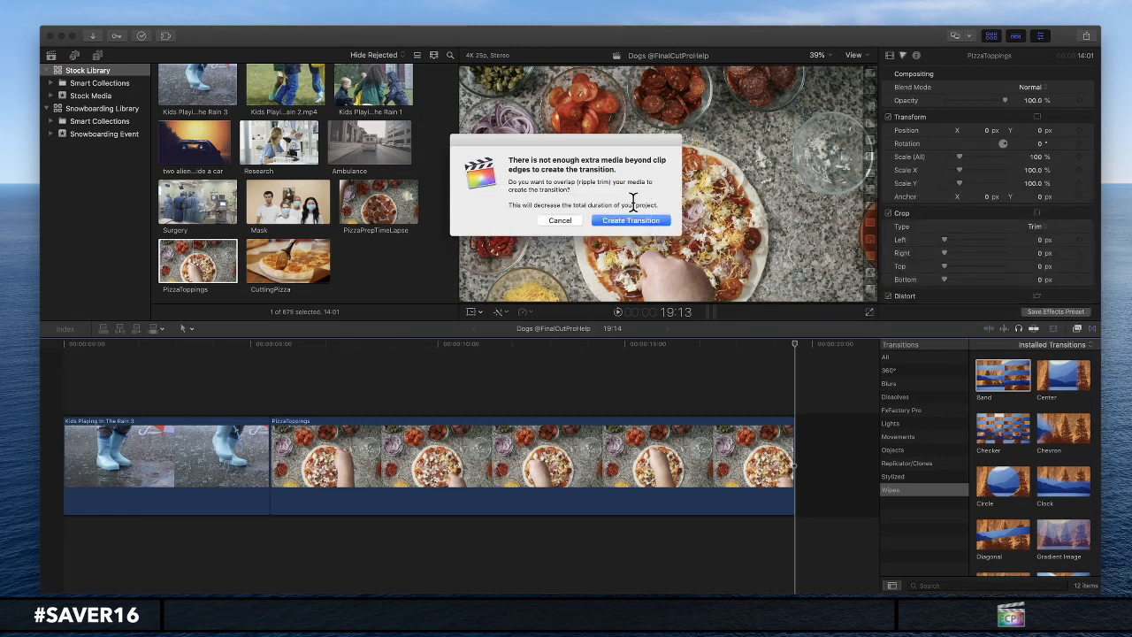
click(636, 222)
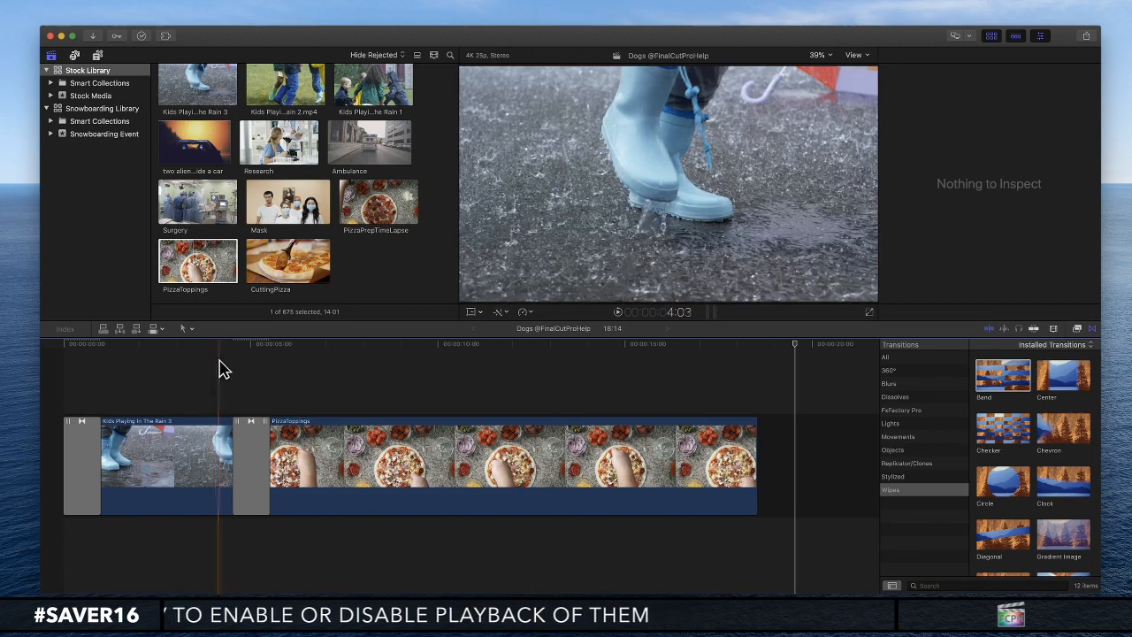
- Play back the Band transition between the rain and pizza clips to review how it looks
key(space)
key(super+4)
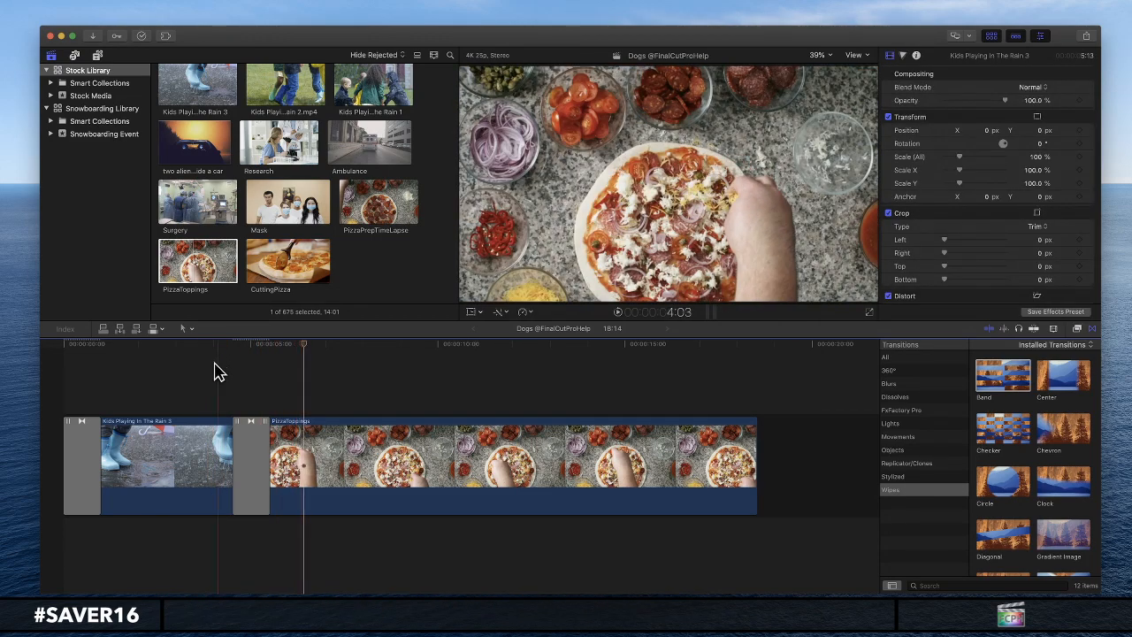
key(space)
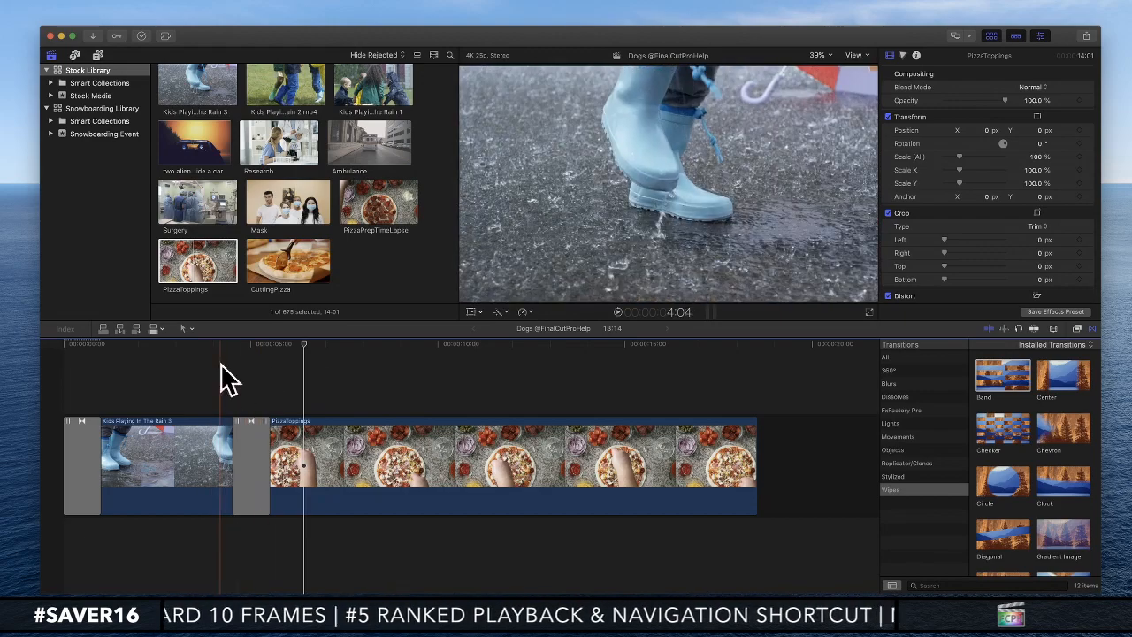
click(224, 372)
key(space)
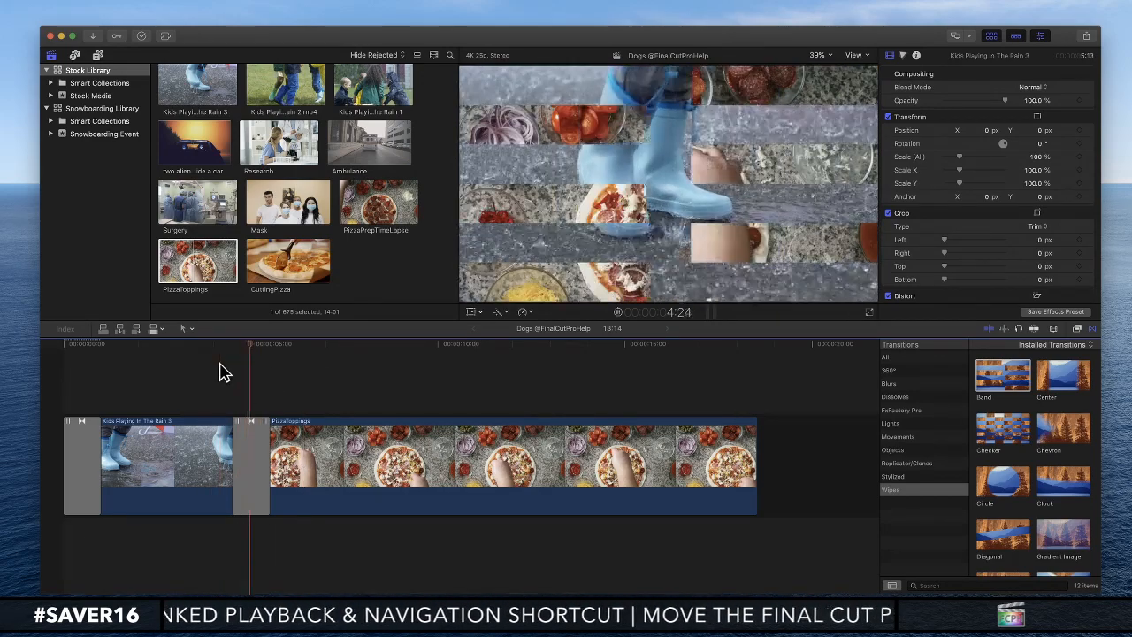
key(space)
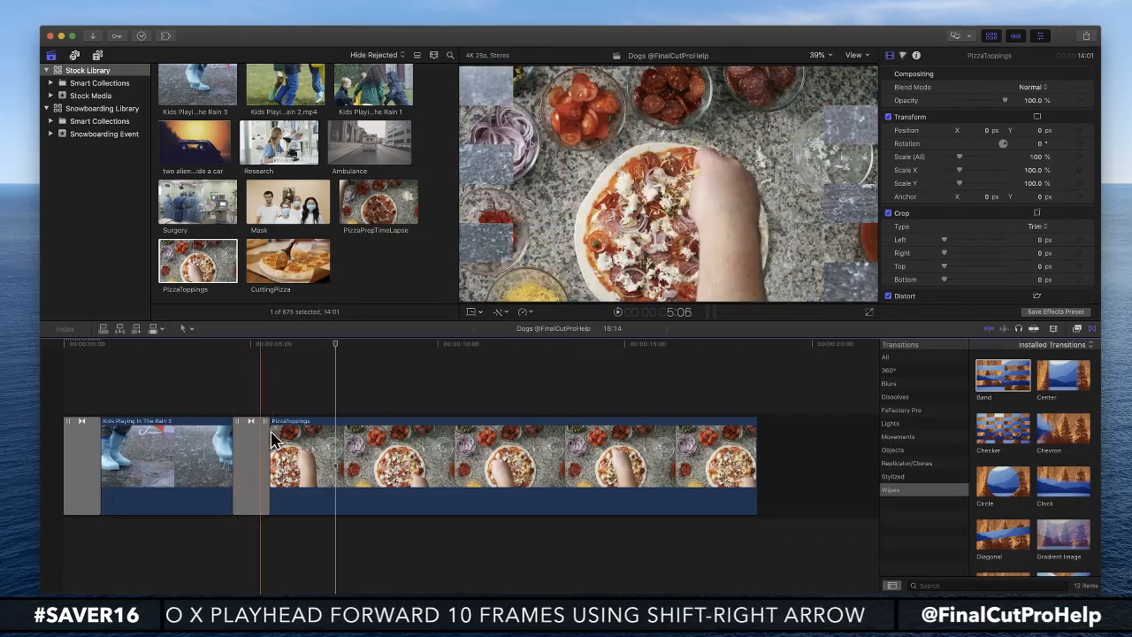
- Undo the Band transitions and try again to place one at the cut, cancelling the ripple trim
key(super+z)
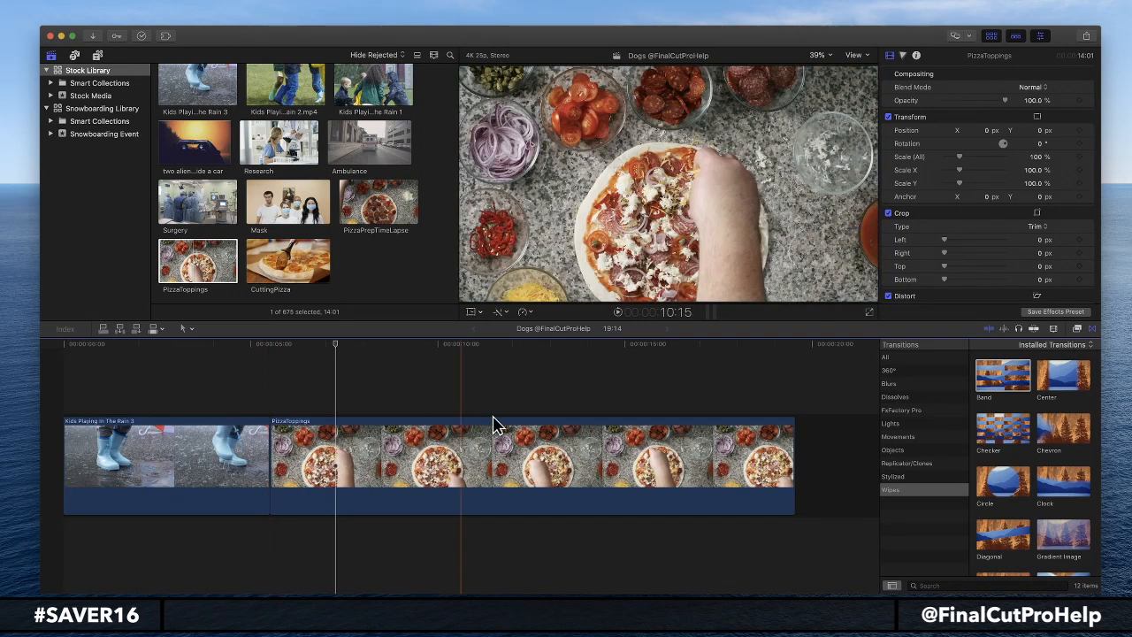
drag(994, 384, 271, 458)
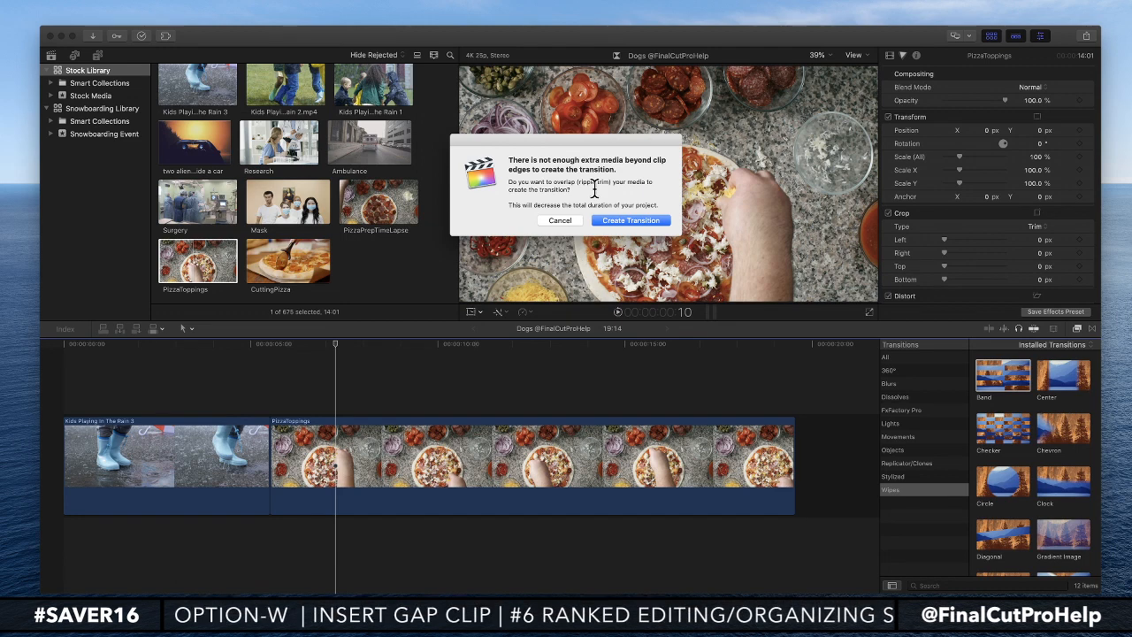
click(563, 222)
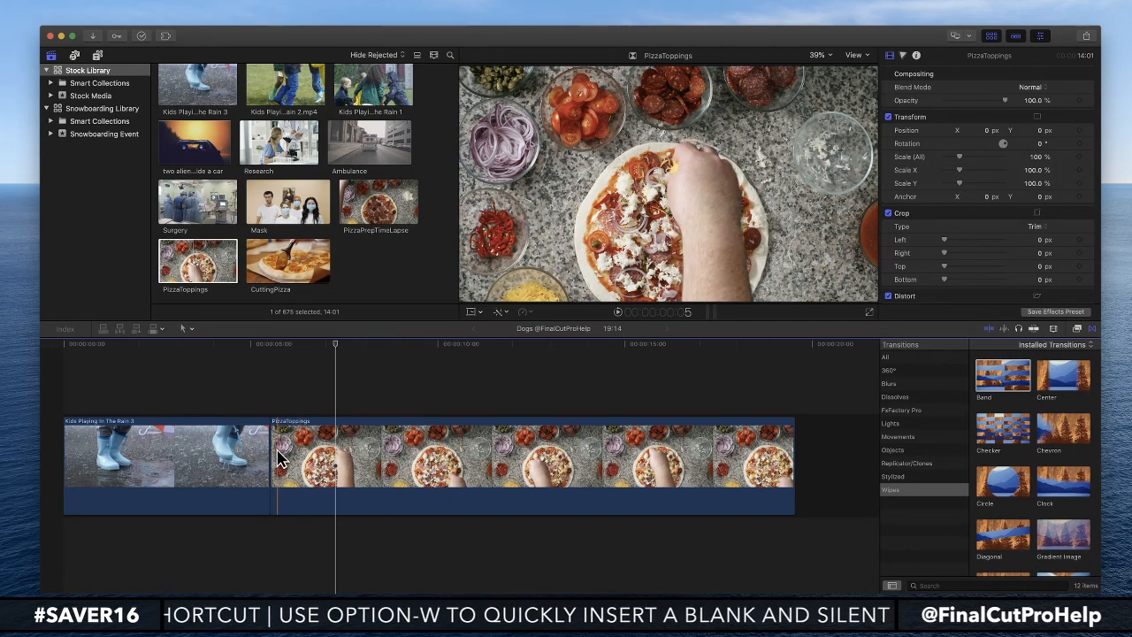
- Trim the end of Kids Playing In The Rain 3 to 4:20 and PizzaToppings' start to 11:17, and open the cut in the Precision Editor
drag(271, 455, 323, 451)
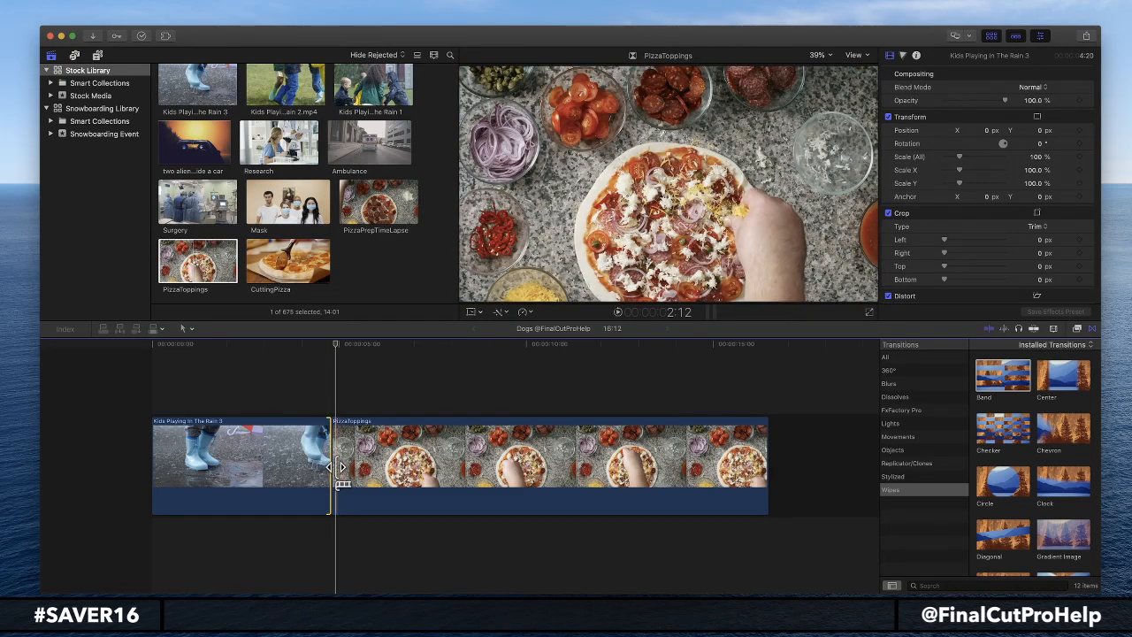
double_click(337, 458)
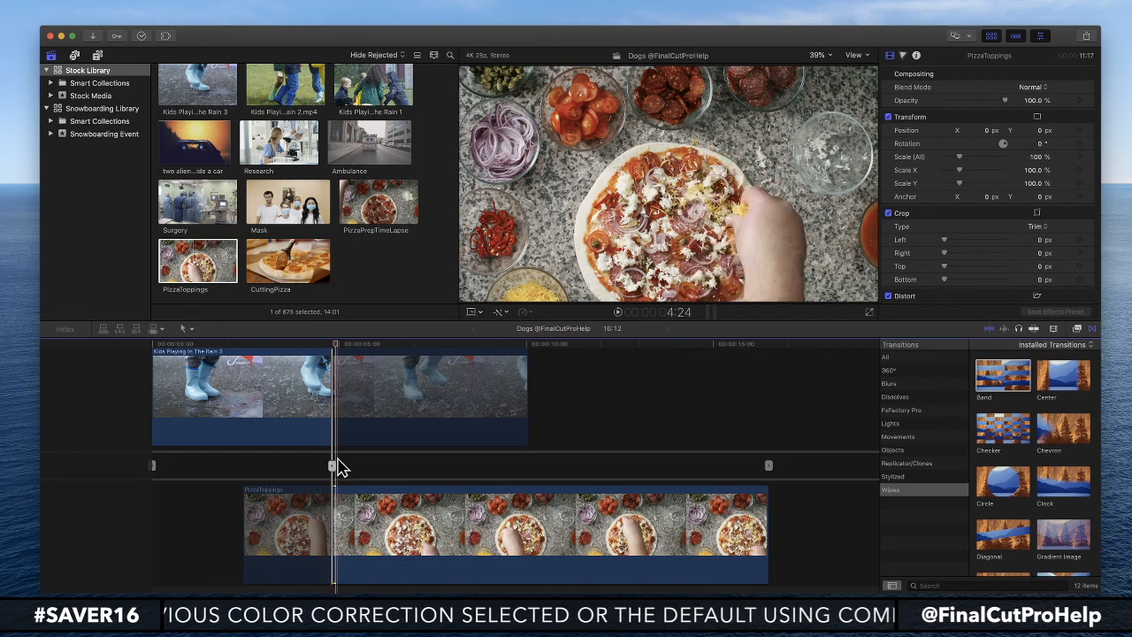
- Apply the Band transition at the edit point in the Precision Editor and examine how it overlaps both clips' extra media
drag(997, 376, 333, 469)
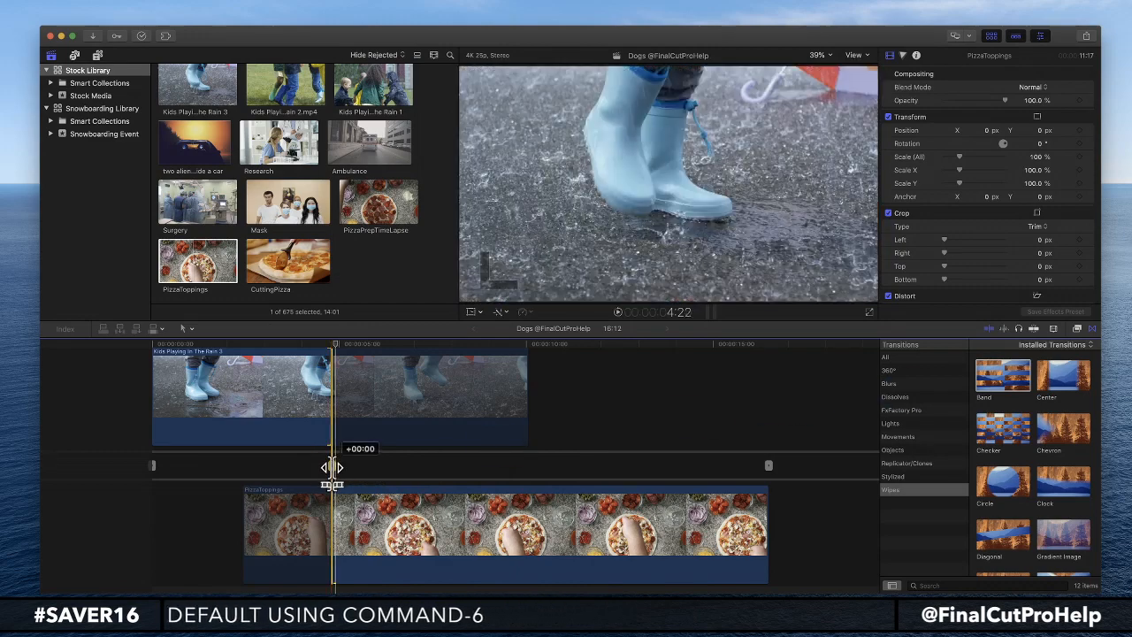
double_click(1002, 378)
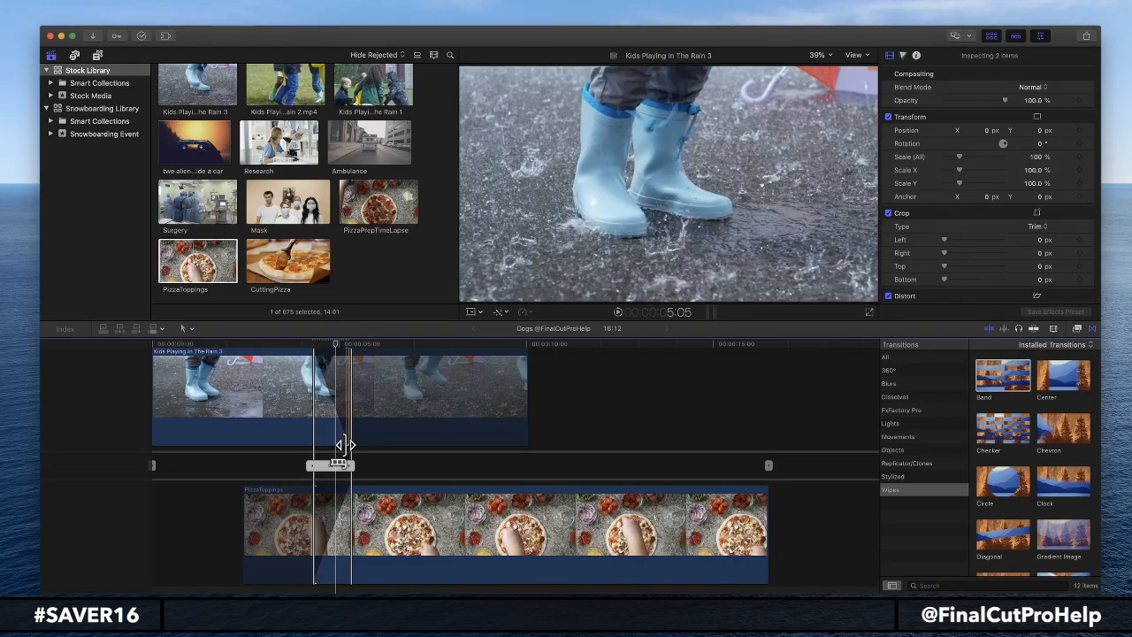
key(super+equal)
key(super+equal)
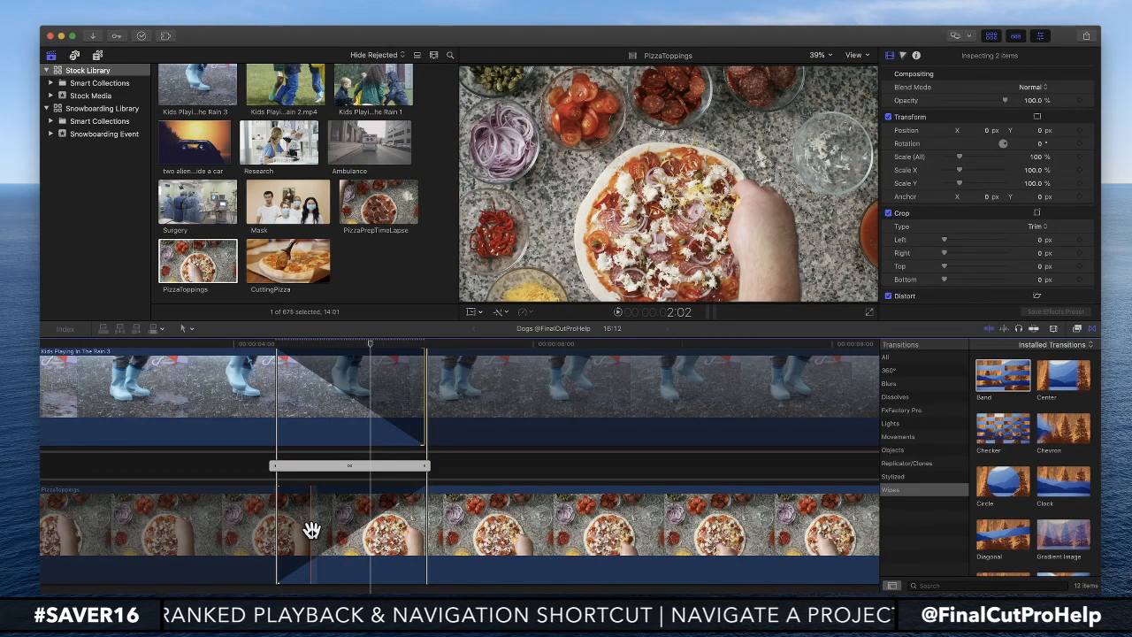
key(shift+z)
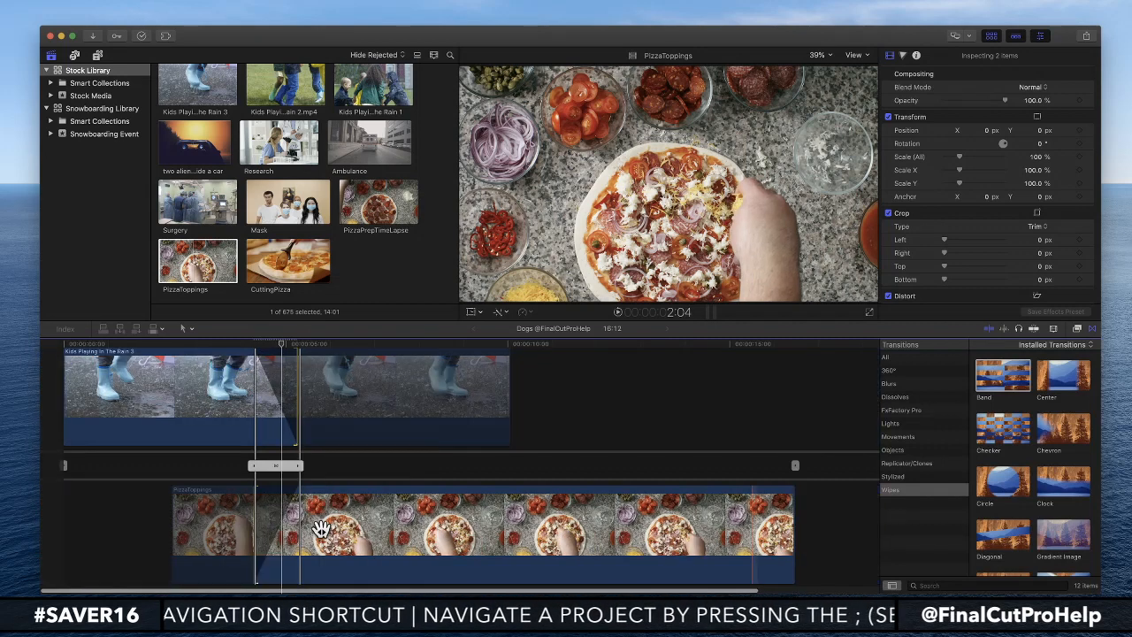
- Close the Precision Editor and undo the Band transition and clip trims until PizzaToppings is back at its full 14:01 length
key(Escape)
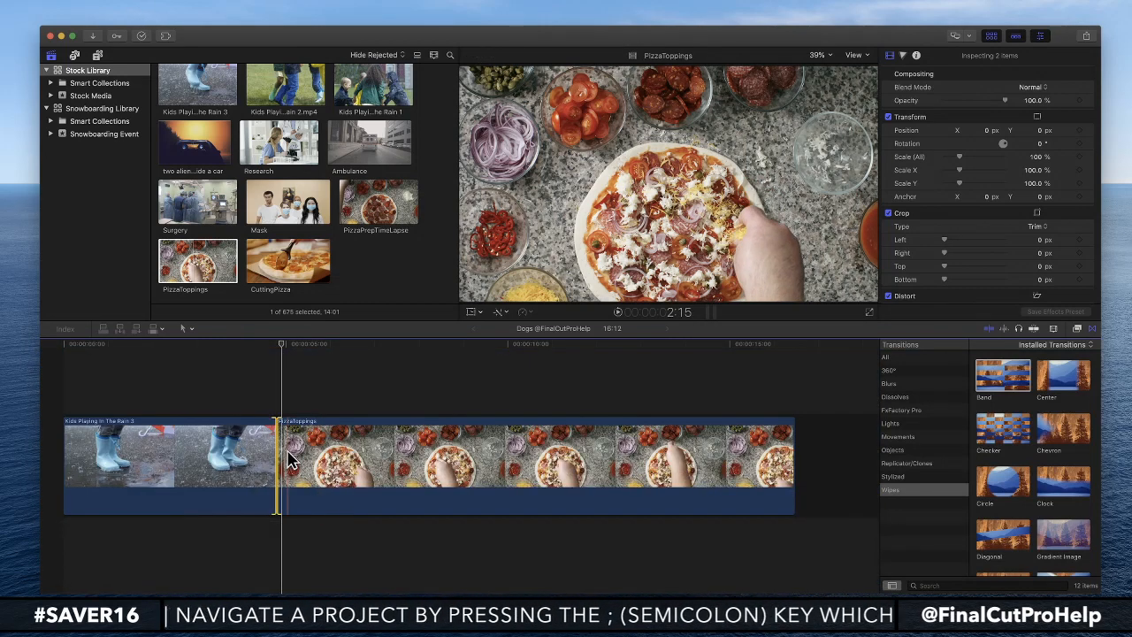
key(super+z)
key(super+z)
key(super+z)
key(super+z)
key(super+z)
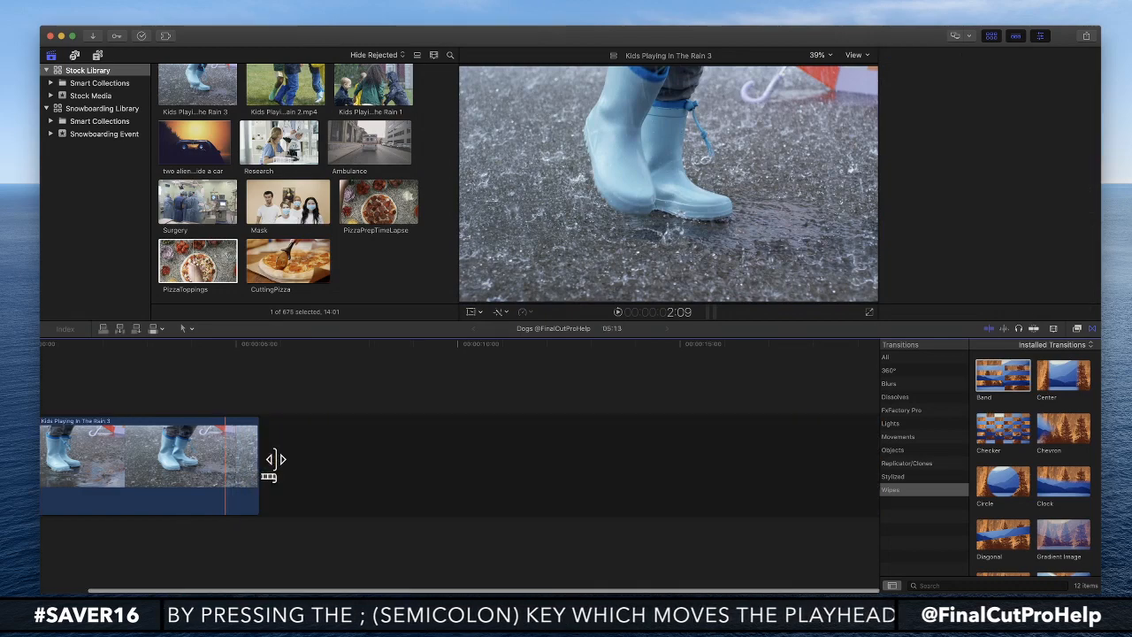
key(super+shift+z)
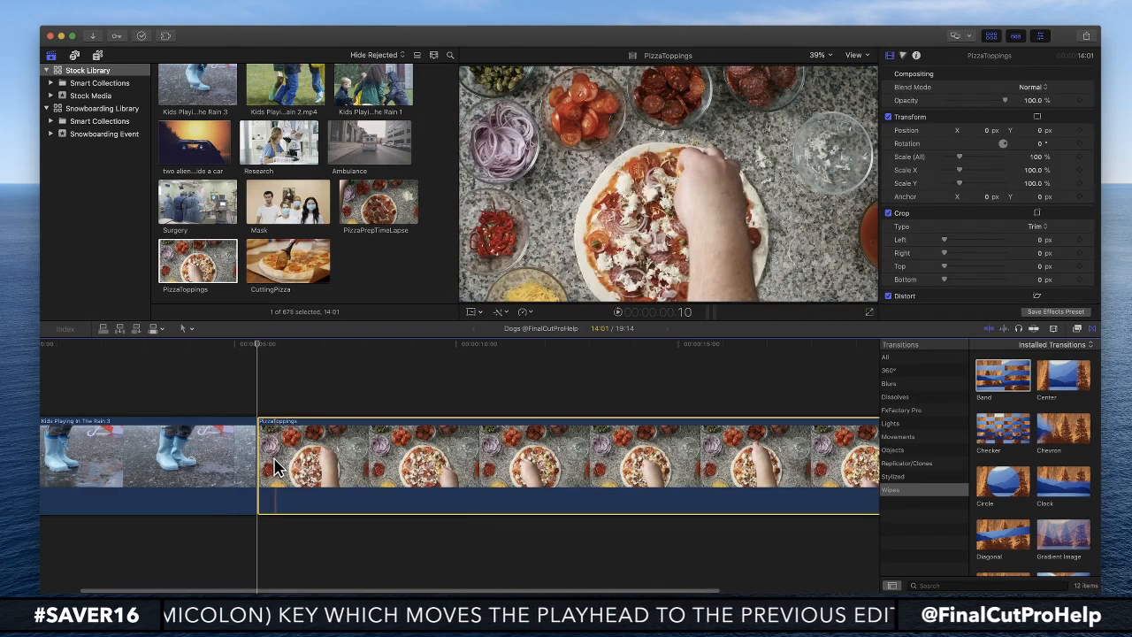
- Extend the end of Kids Playing In The Rain 3 to its full 10:02 length and open the cut in the Precision Editor
drag(249, 465, 458, 468)
click(459, 469)
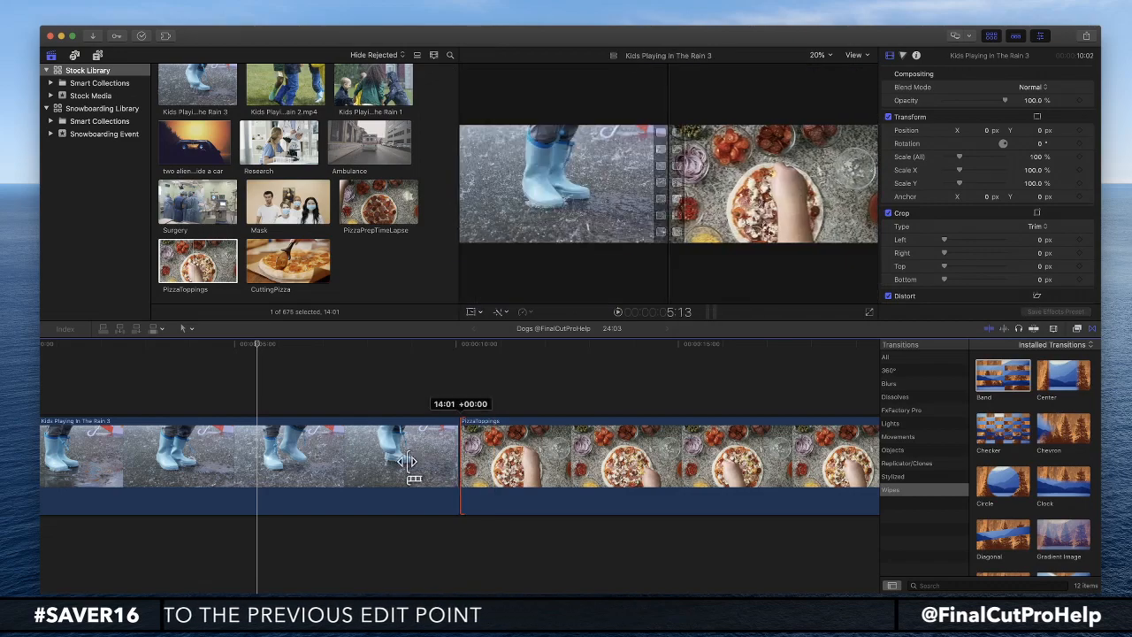
double_click(467, 466)
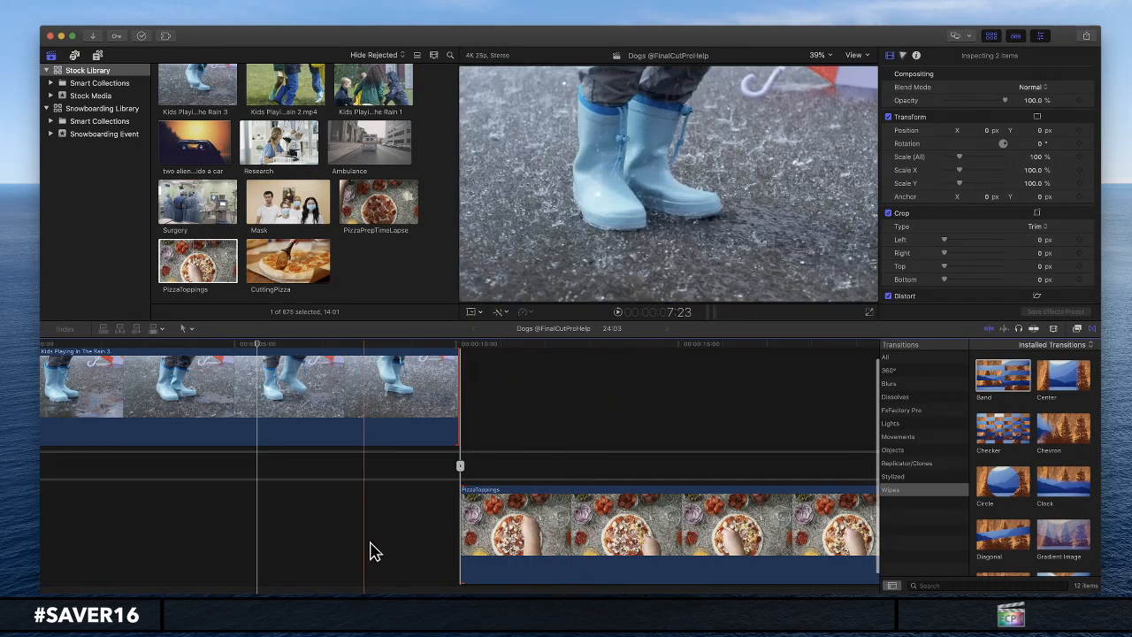
- Create a Band transition at the cut by accepting the ripple trim, and close the Precision Editor
double_click(1006, 378)
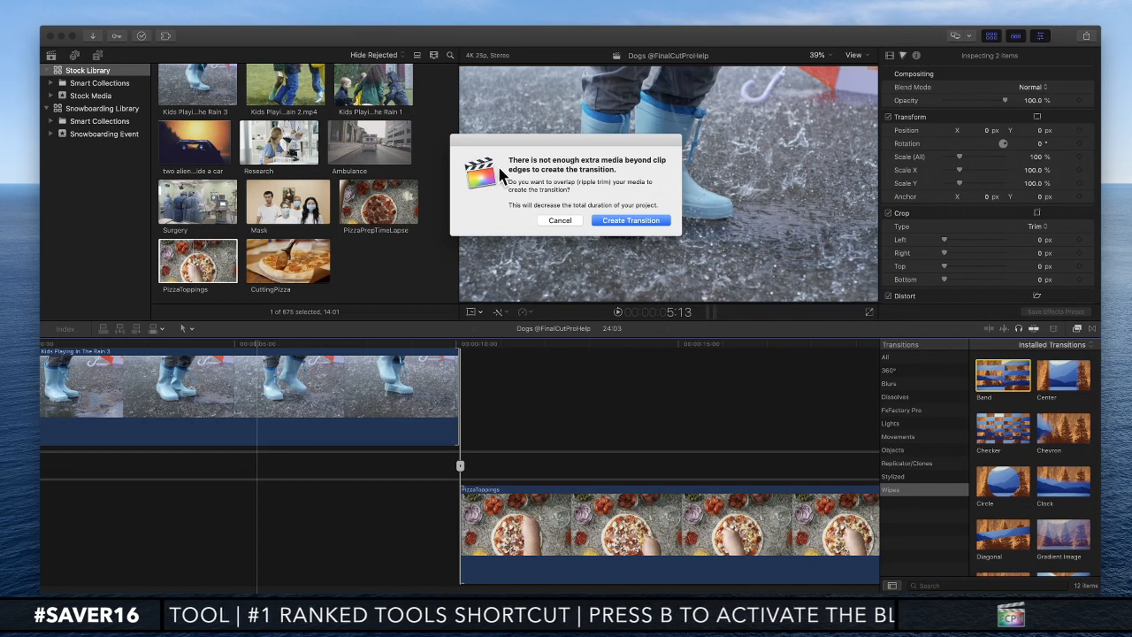
click(632, 220)
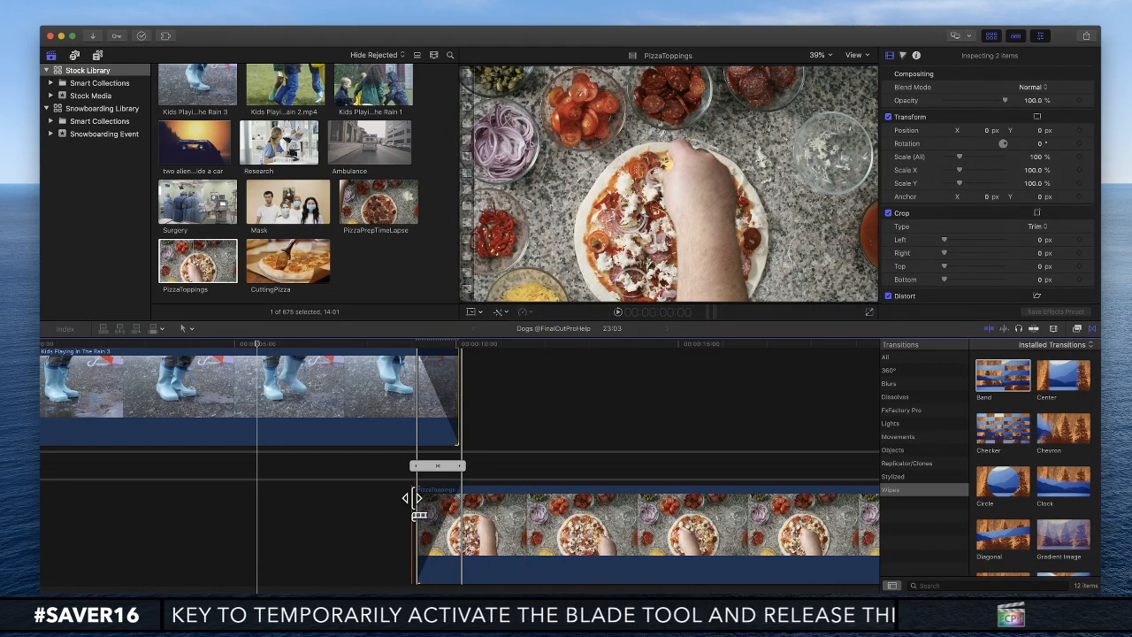
double_click(444, 468)
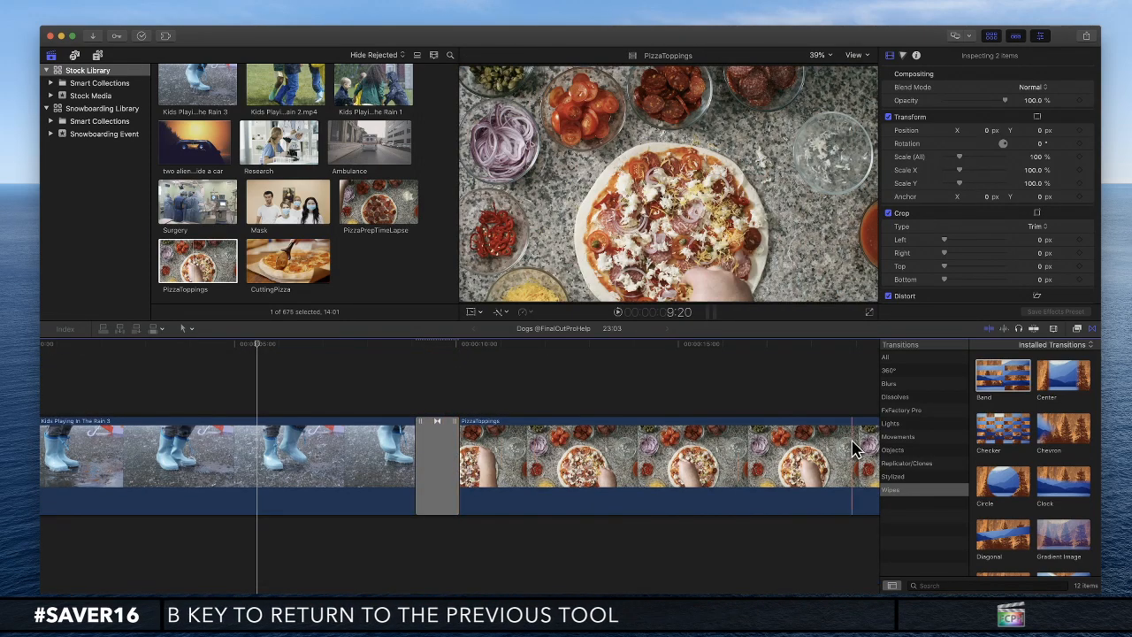
- Delete the Band transition between the rain and pizza clips
click(422, 462)
key(super+minus)
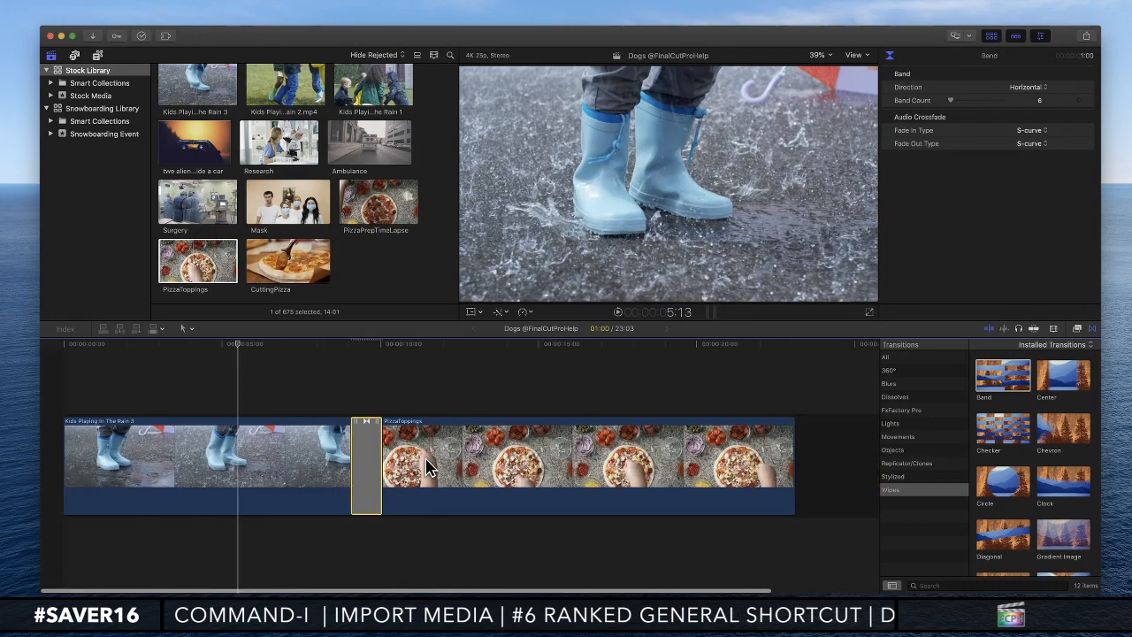
key(Delete)
- Select both clips, try the Band transition on all their edit points, and undo it
drag(561, 358, 295, 484)
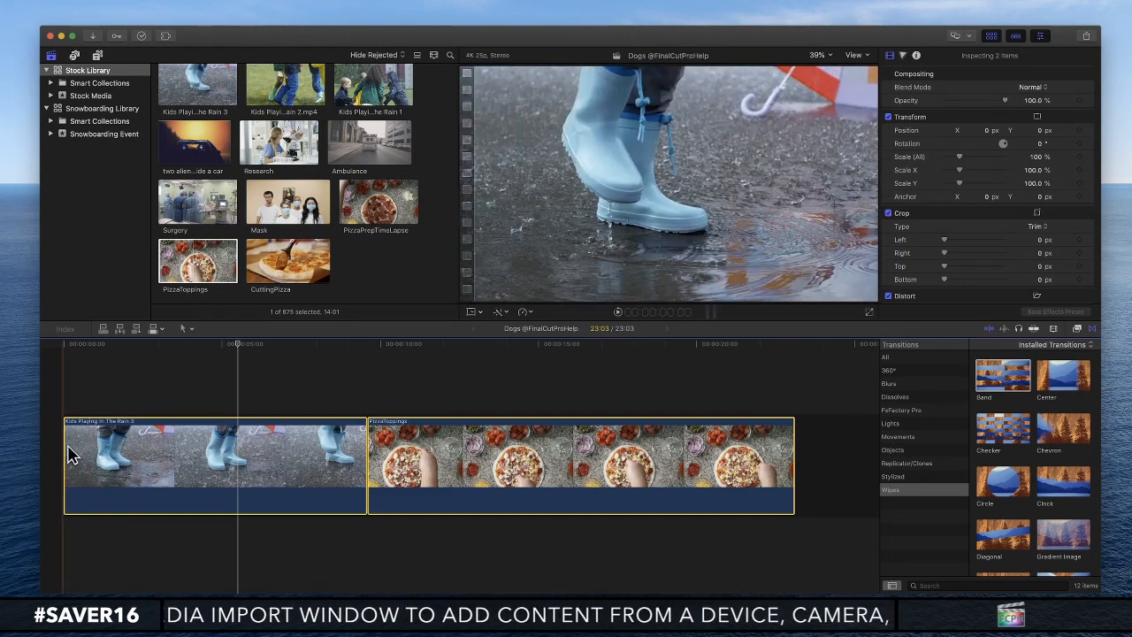
double_click(1004, 374)
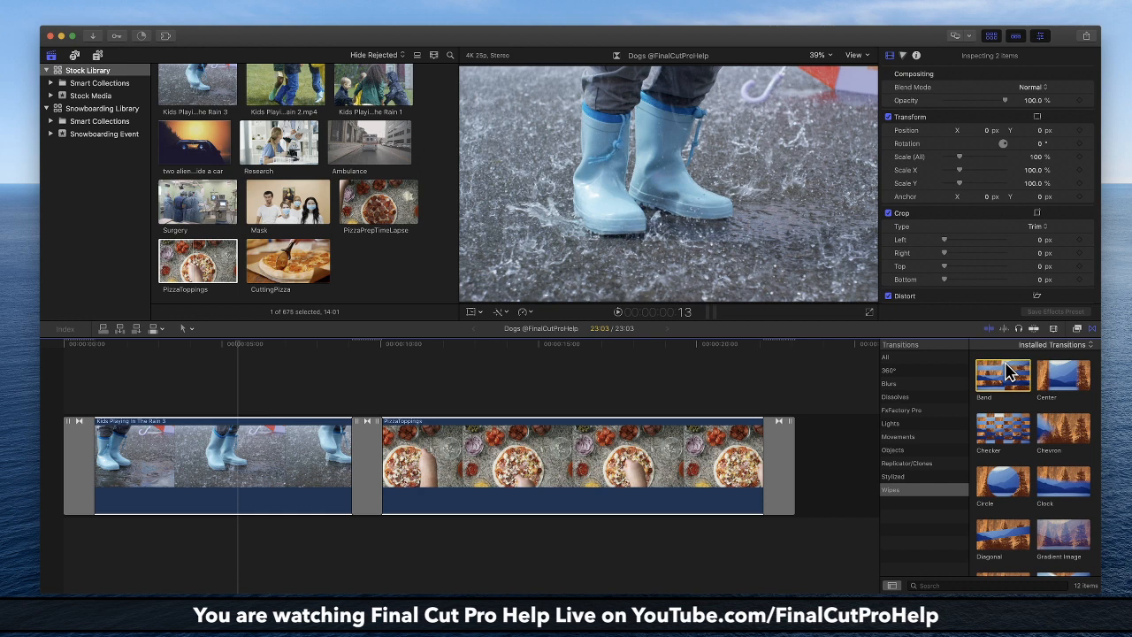
key(super+z)
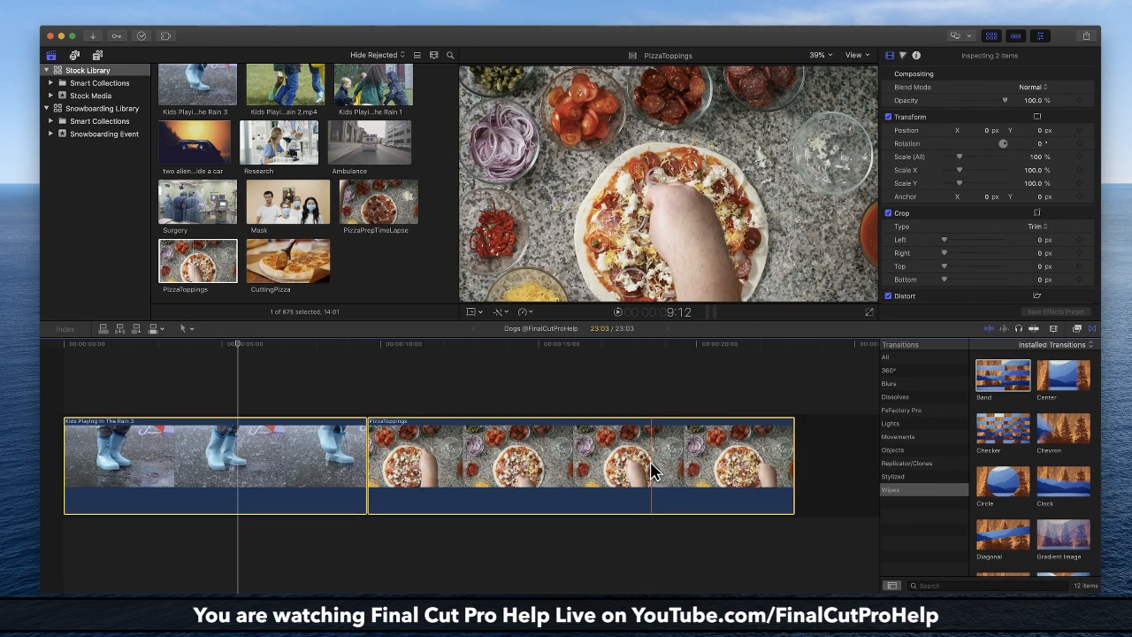
- Add the default Cross Dissolve to all edit points of the selected clips, and show the Make Default option for Checker
key(super+t)
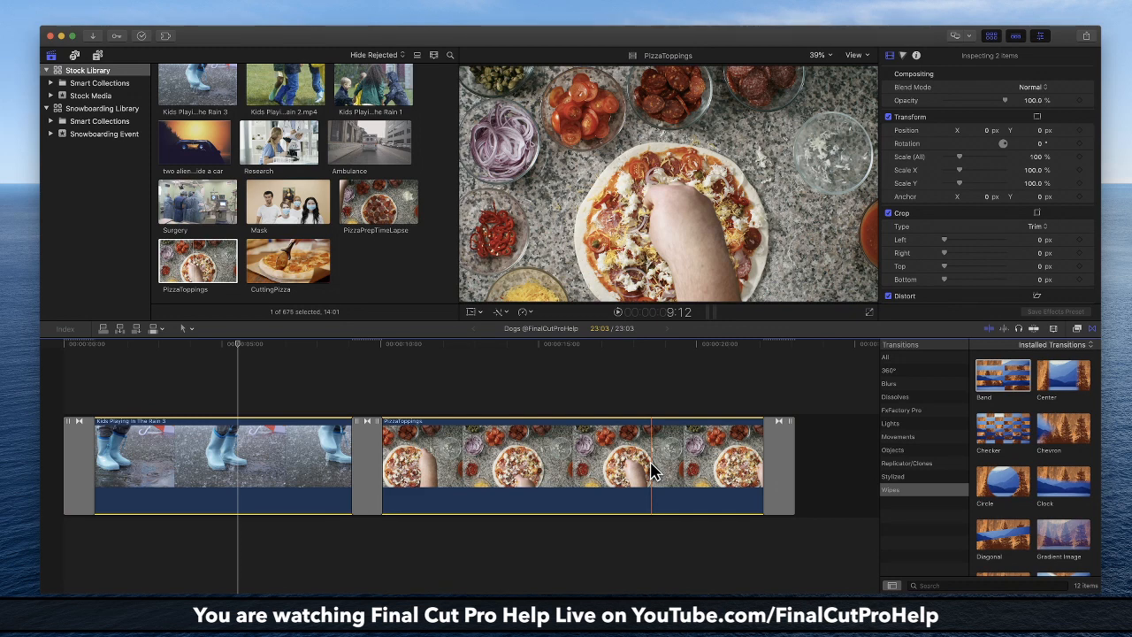
right_click(1005, 442)
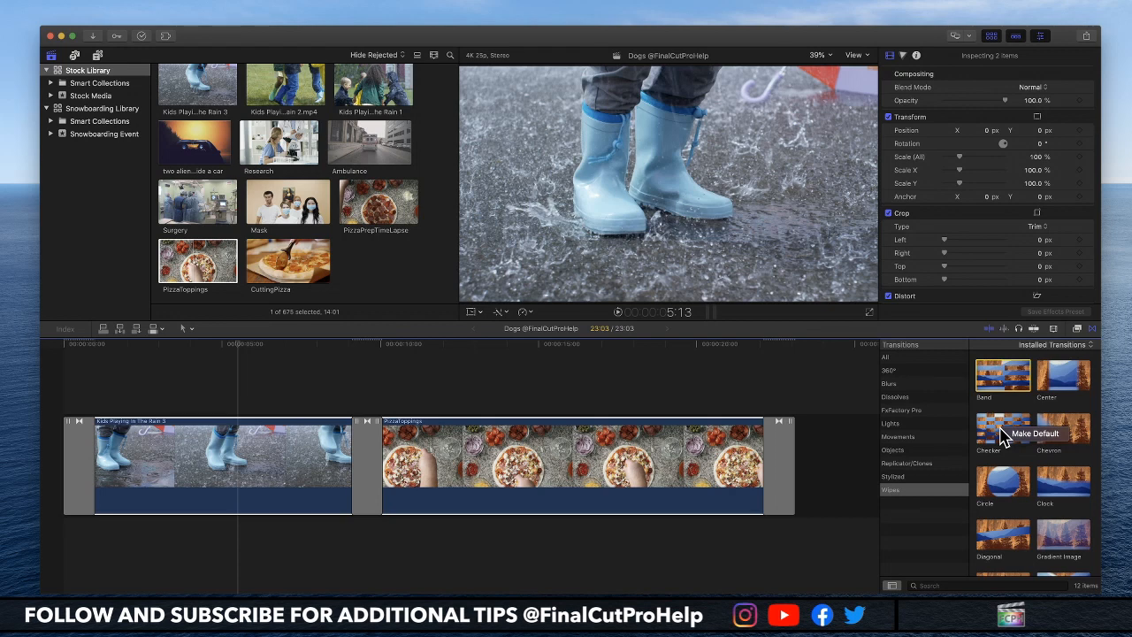
- Delete the Cross Dissolve transitions at the project's end, at the cut between the clips, and at the project's start
click(776, 450)
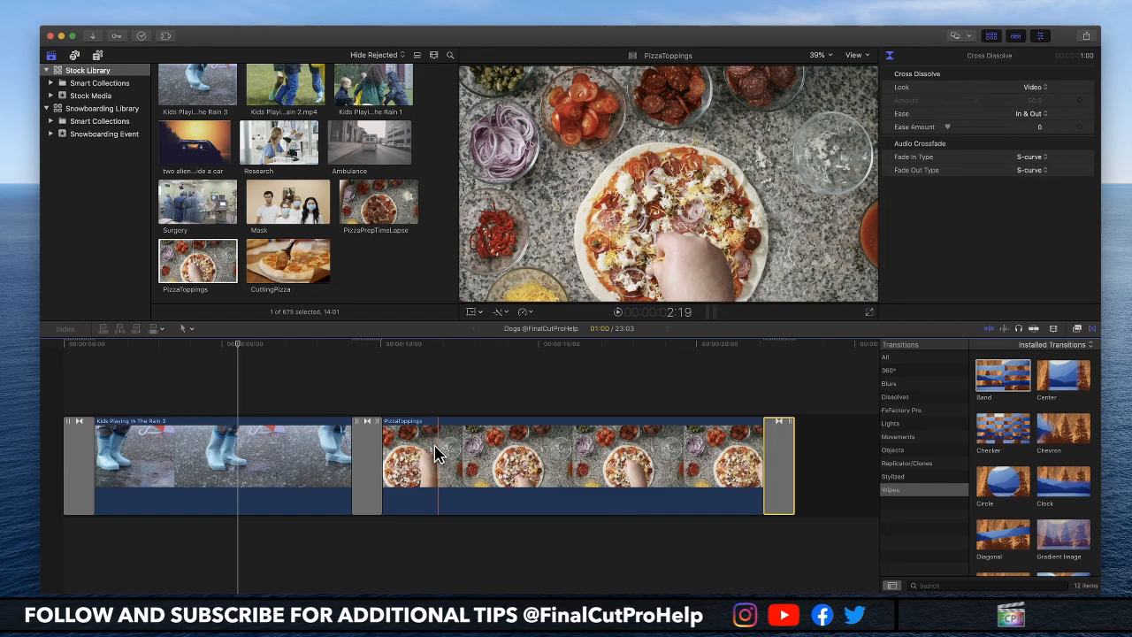
key(Delete)
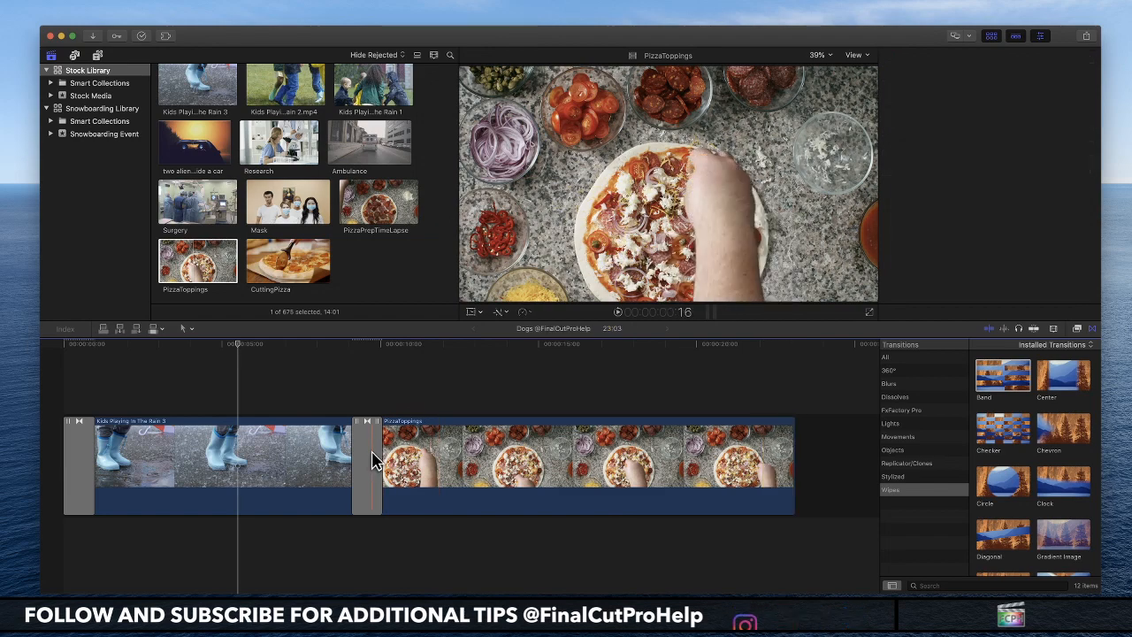
click(371, 457)
key(Delete)
click(78, 469)
key(Delete)
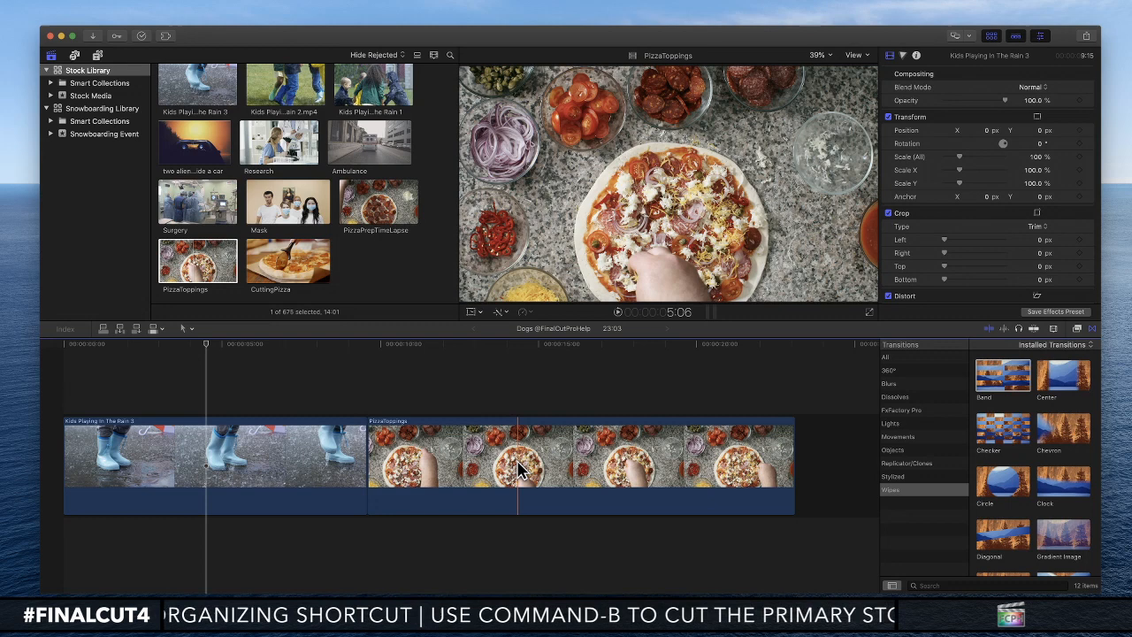
- Lift PizzaToppings out of the primary storyline and move it earlier to about 6:10 so it overlaps the rain clip
click(449, 462)
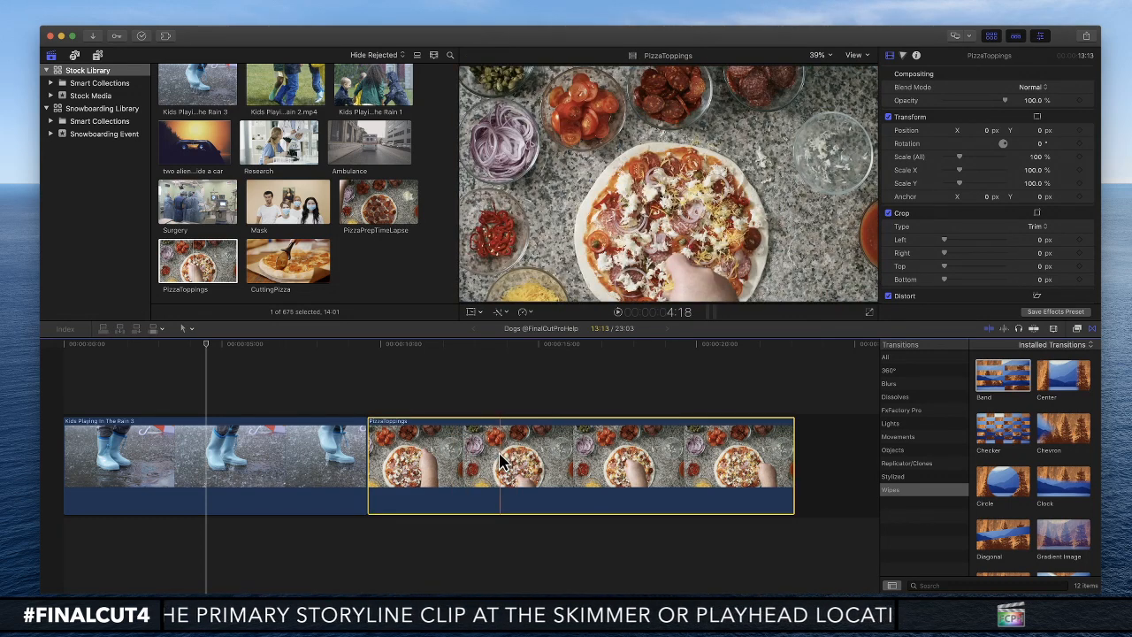
key(alt+super+Up)
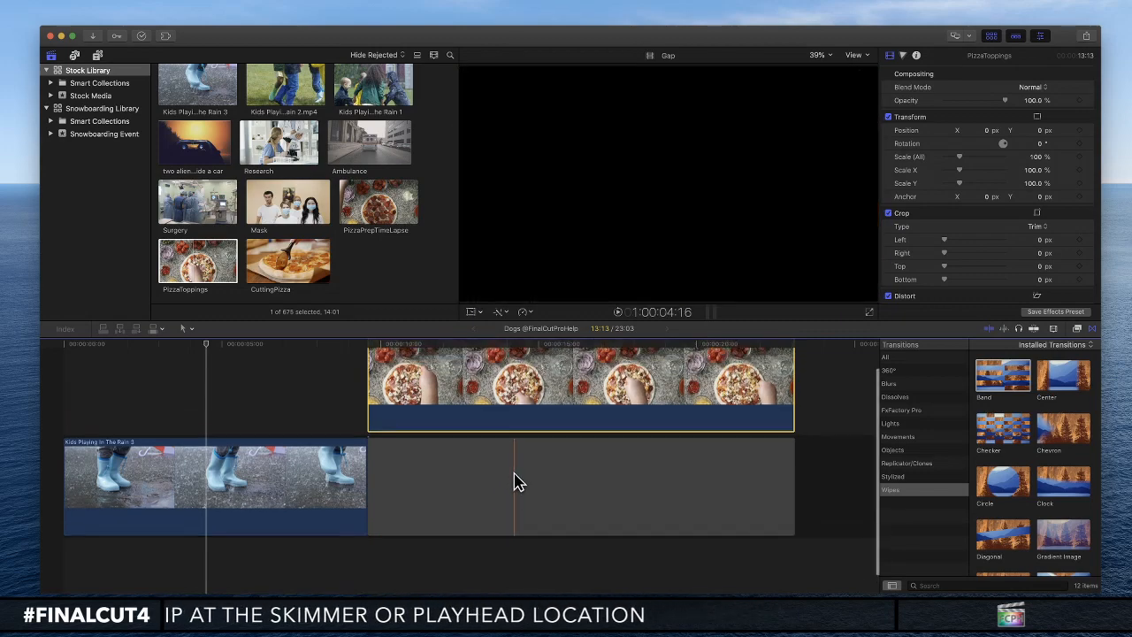
drag(552, 426, 463, 425)
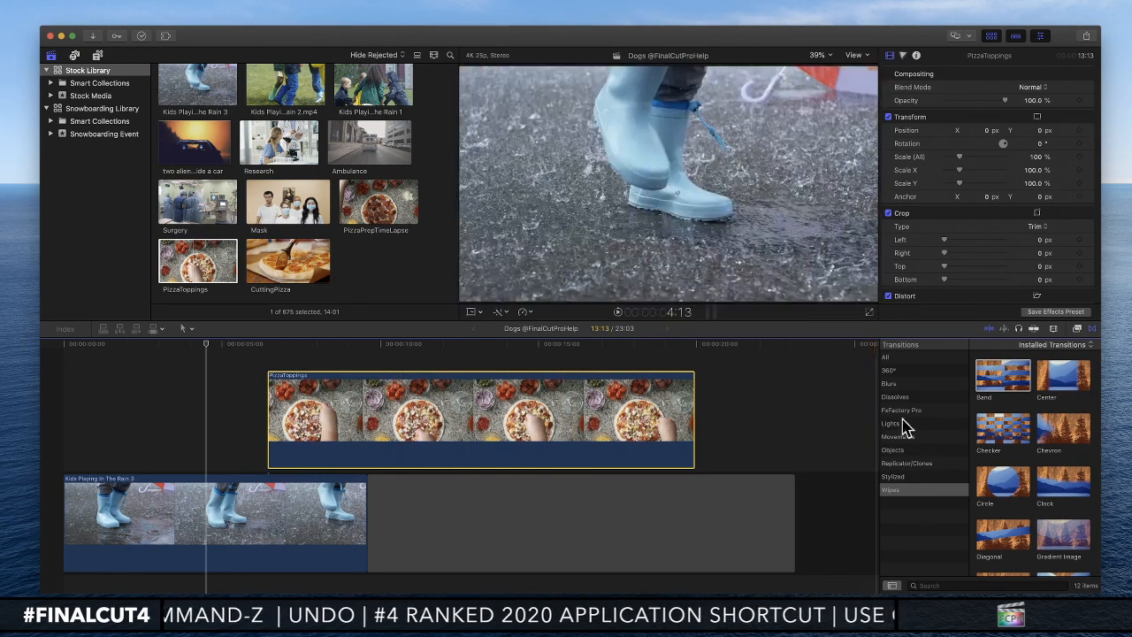
- Apply the Band transition to the connected PizzaToppings clip and select the storyline that contains it
drag(1003, 378, 451, 404)
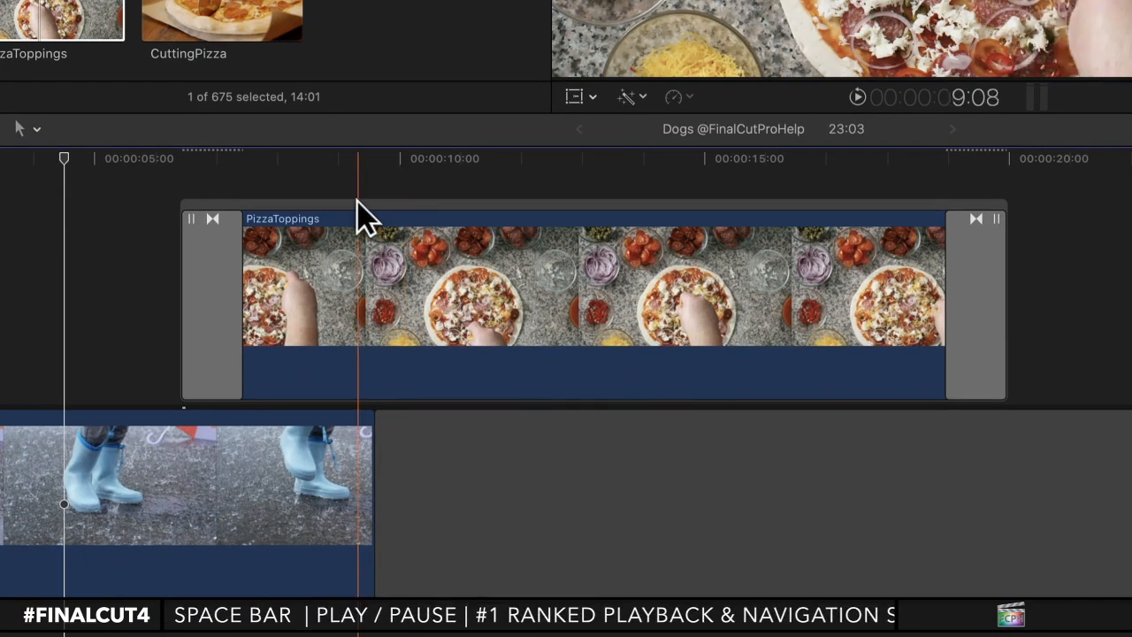
click(424, 216)
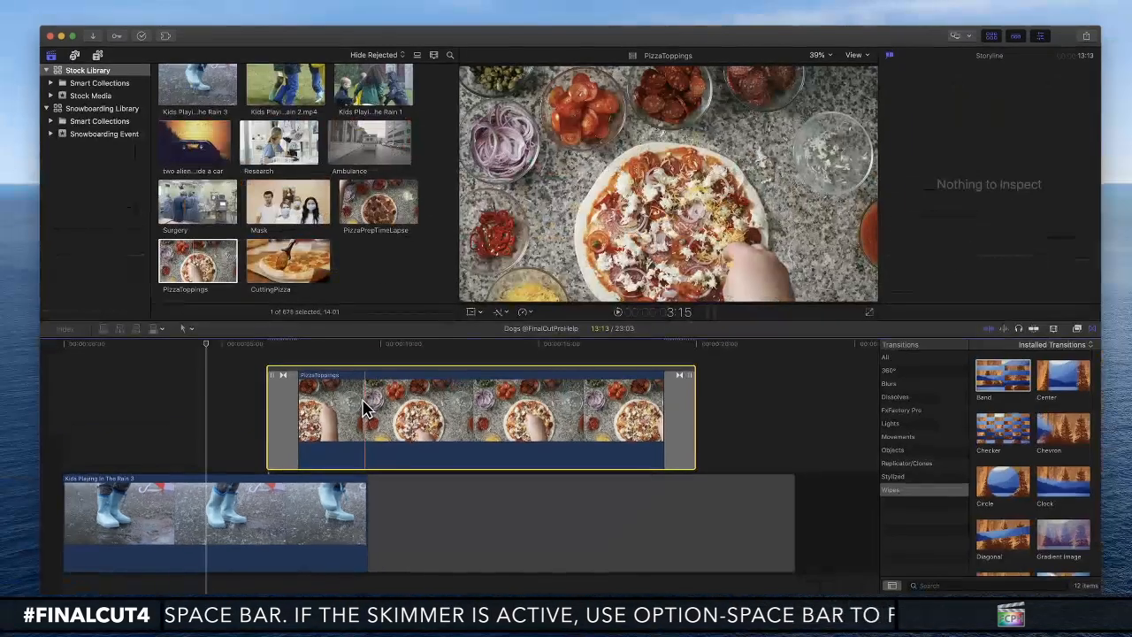
- Play back the Band transition at the start of the connected PizzaToppings clip and step through it frame by frame
click(269, 353)
drag(254, 344, 218, 344)
key(alt+space)
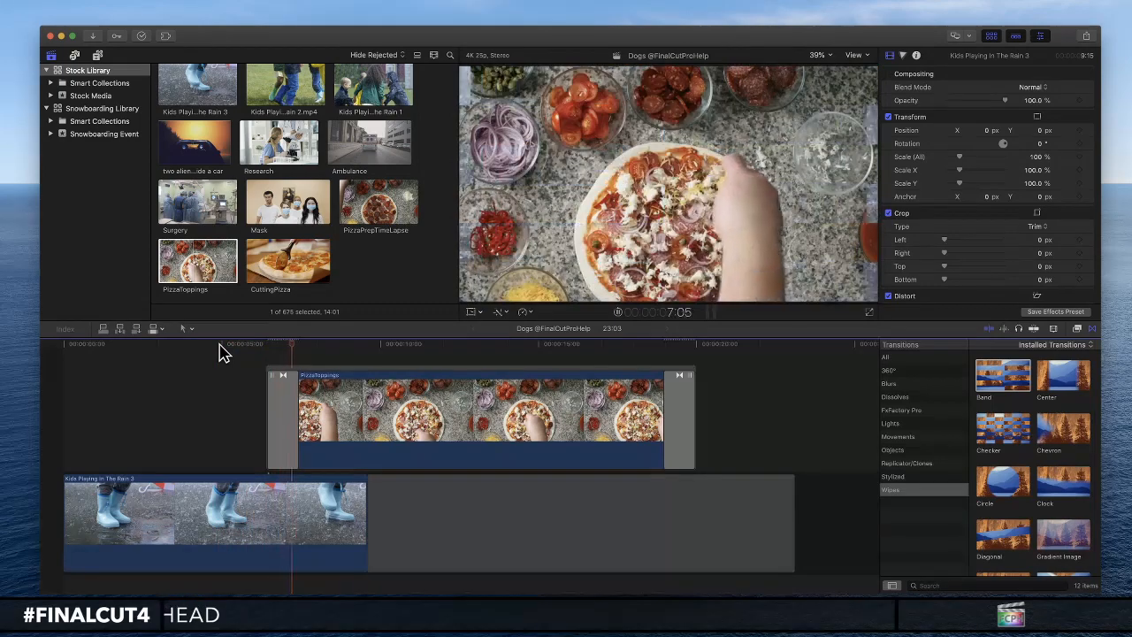
click(270, 351)
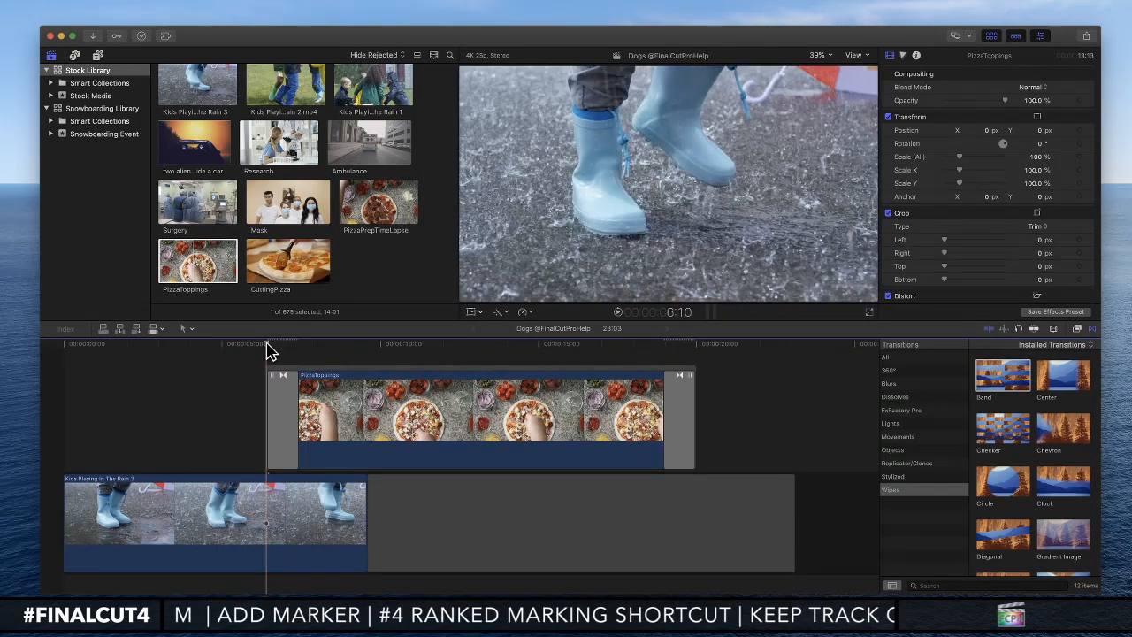
key(Right)
key(Right)
key(Right)
key(Right)
key(Right)
key(Right)
key(Right)
key(Right)
key(Right)
key(Right)
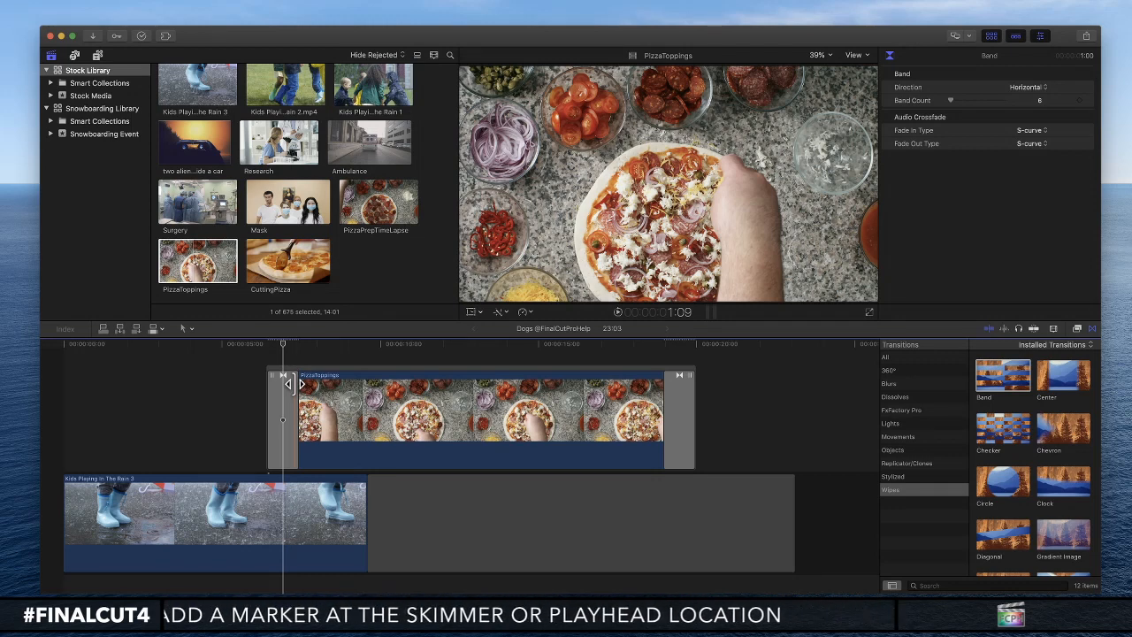
- Undo the connected clip's Band transition, move and lift, and delete both clips from the timeline
key(super+z)
key(super+z)
key(super+z)
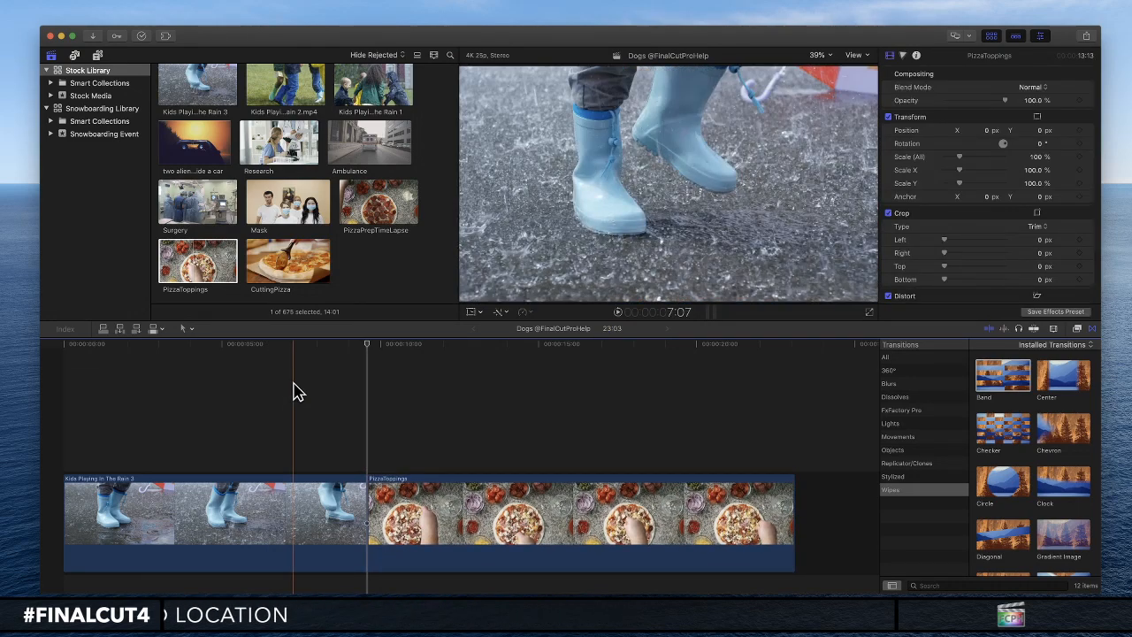
drag(284, 390, 471, 515)
key(Delete)
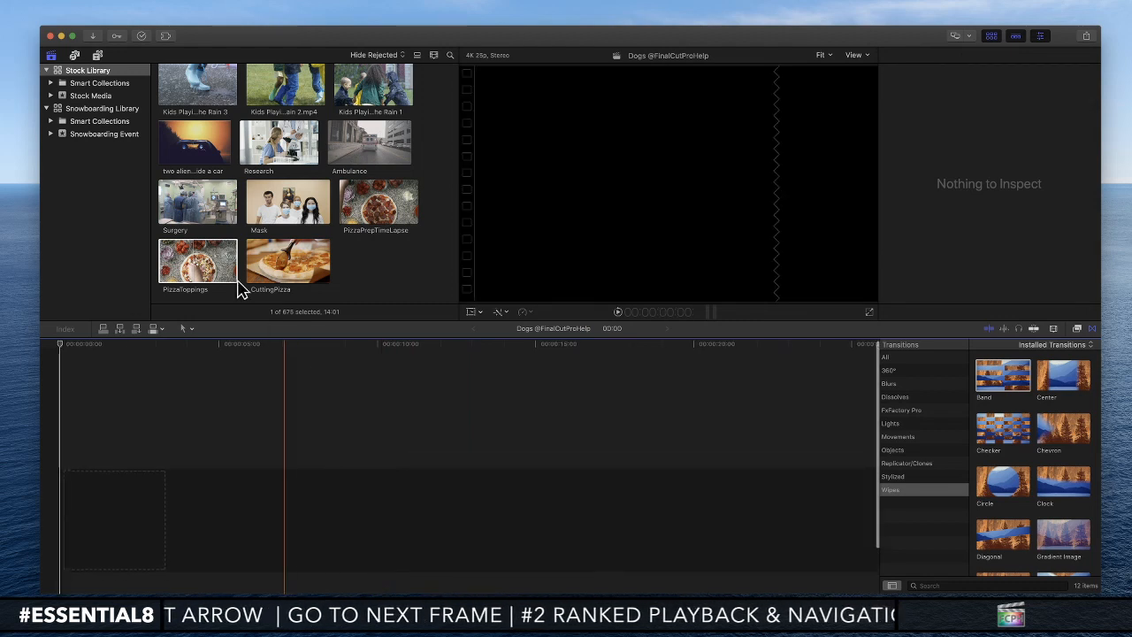
- Add the Whites generator from Solids to the empty timeline, accepting 1080p HD, 1920x1080 and 23.98p as the project's video properties
click(98, 57)
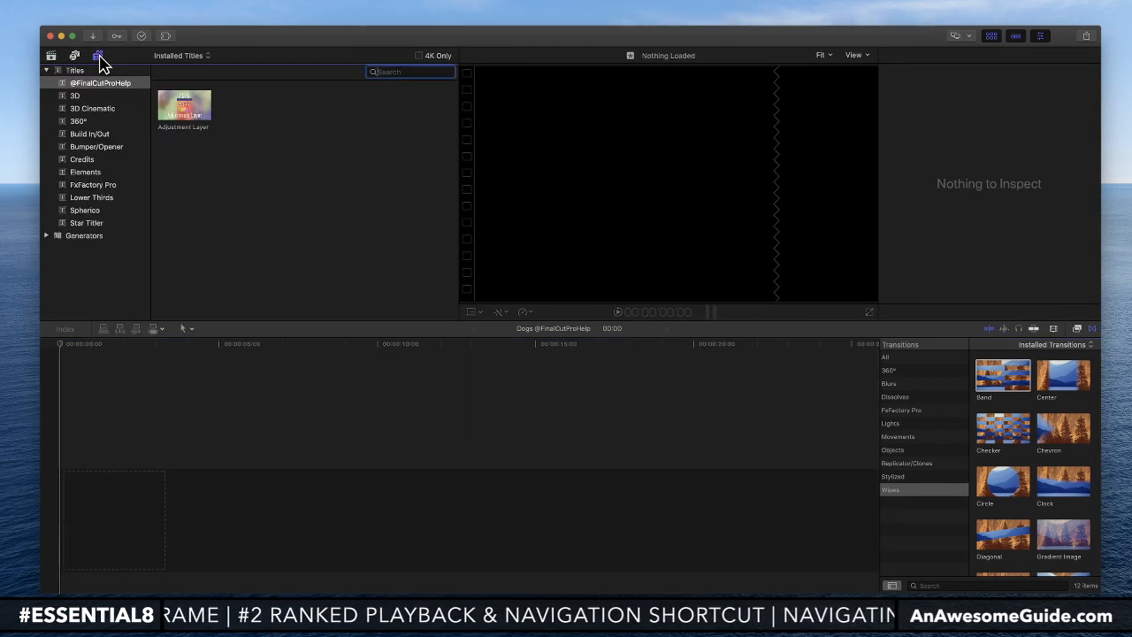
click(47, 70)
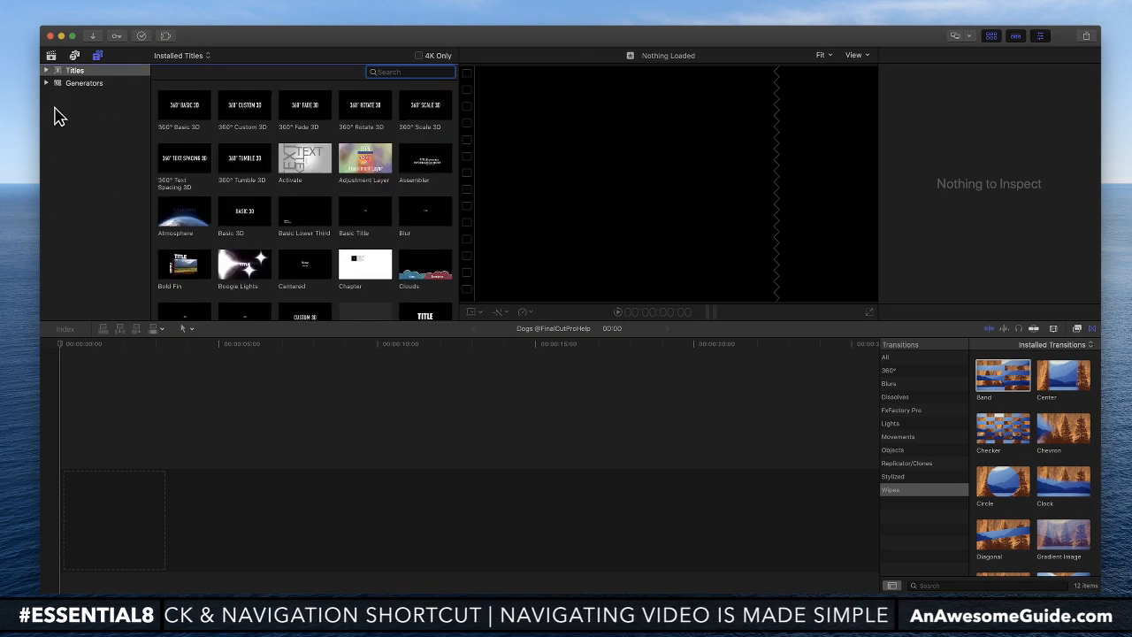
click(47, 83)
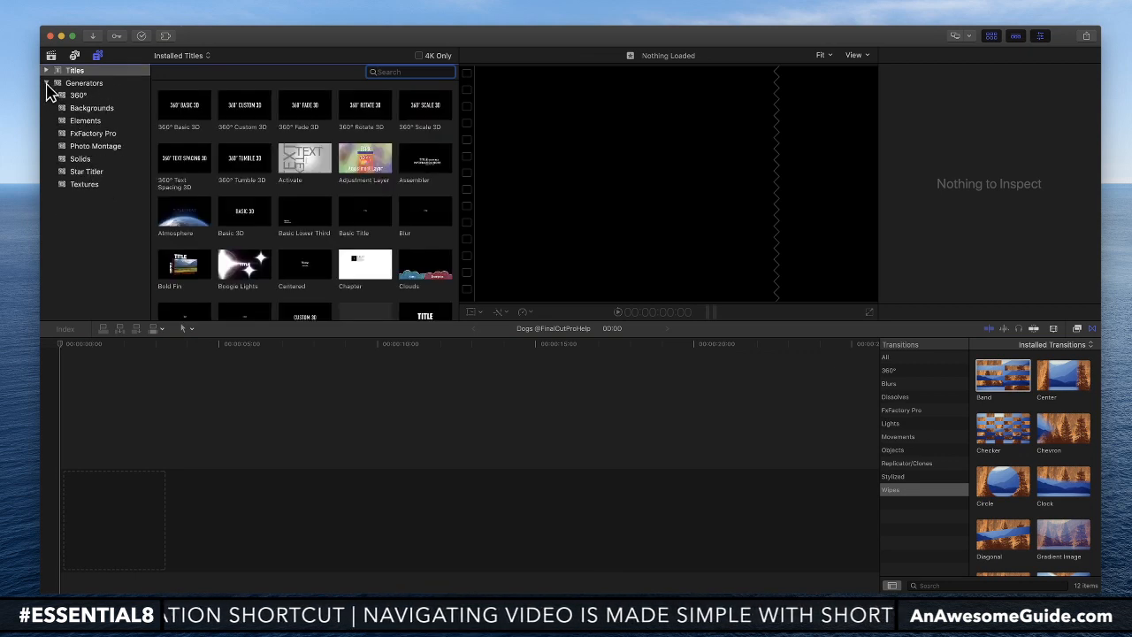
click(90, 161)
drag(177, 156, 157, 493)
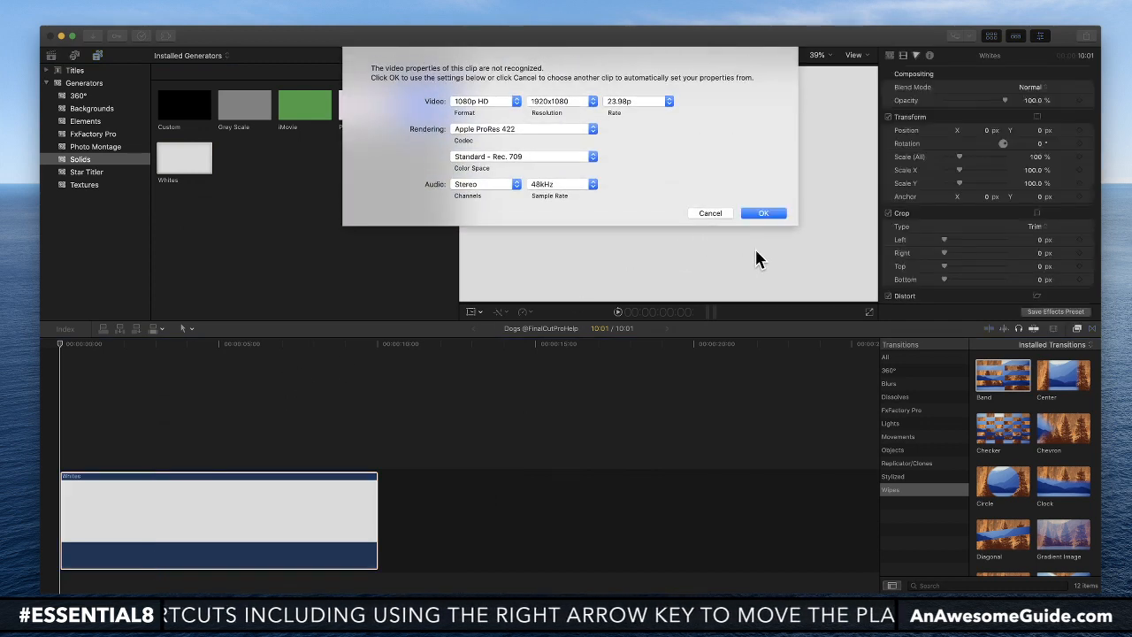
click(759, 214)
- Try the Mint, Ivory, Cream and Bright White colors on the Whites generator clip
click(262, 349)
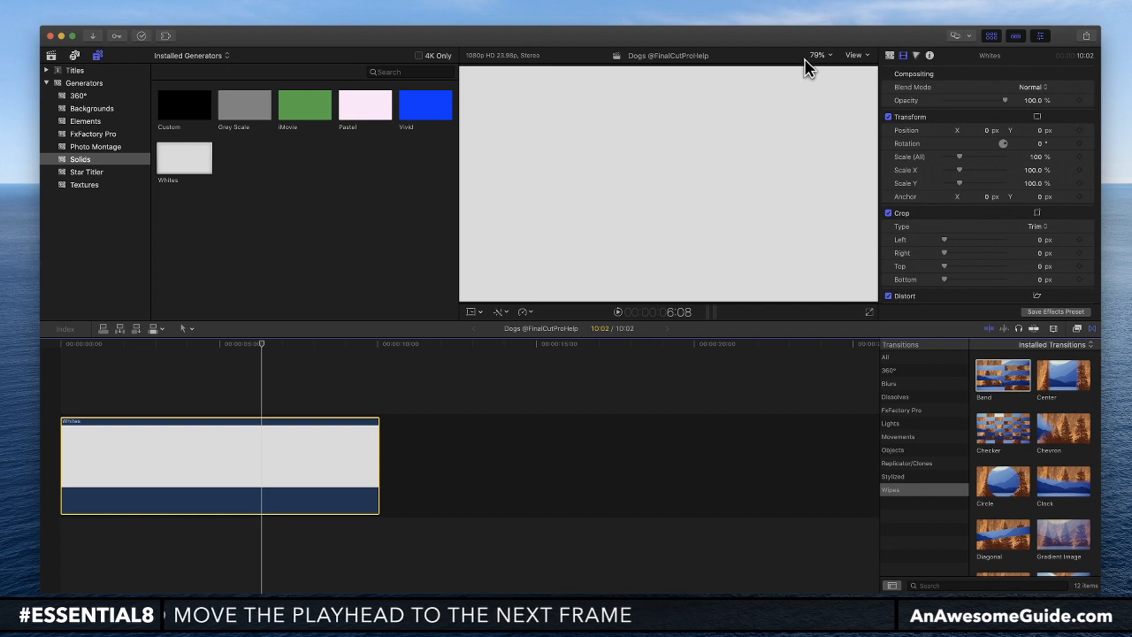
click(889, 56)
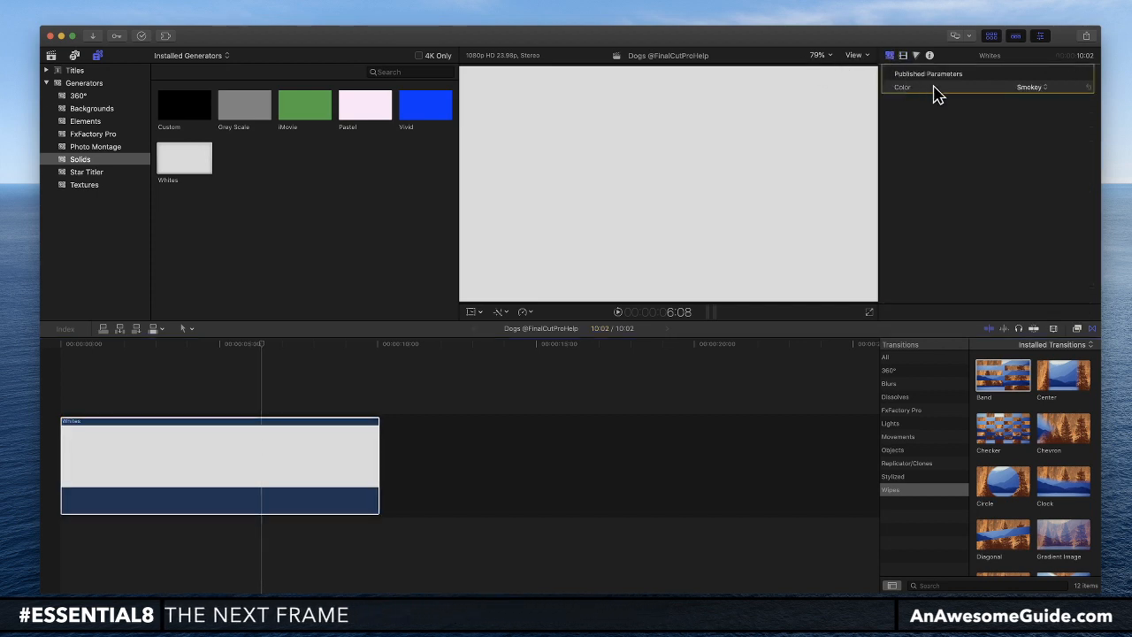
click(1031, 87)
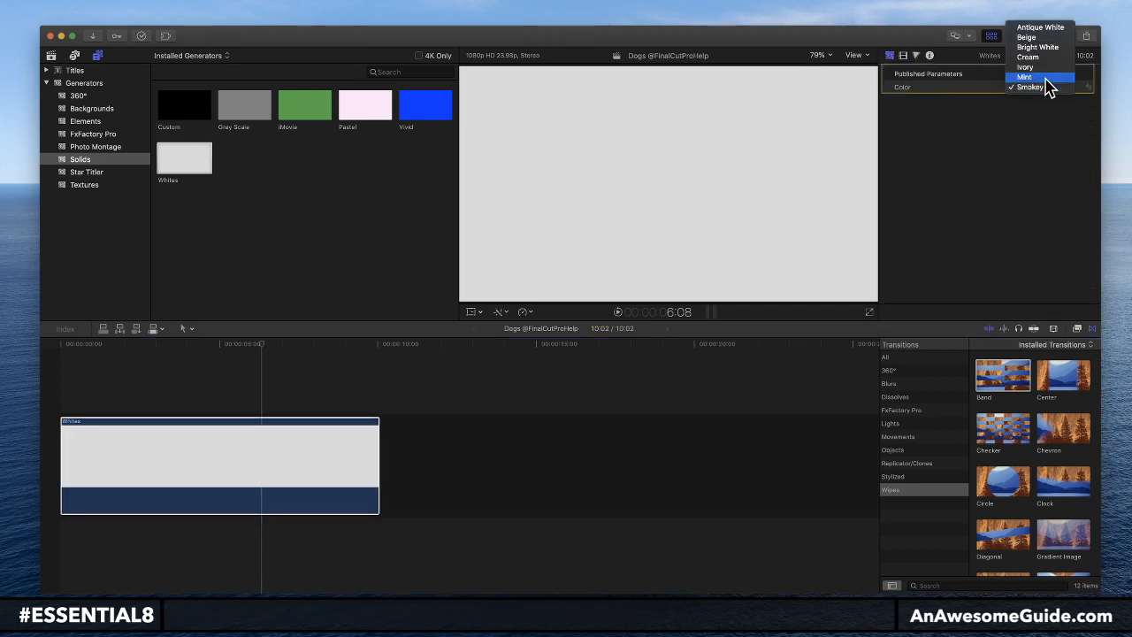
click(1026, 77)
click(1035, 88)
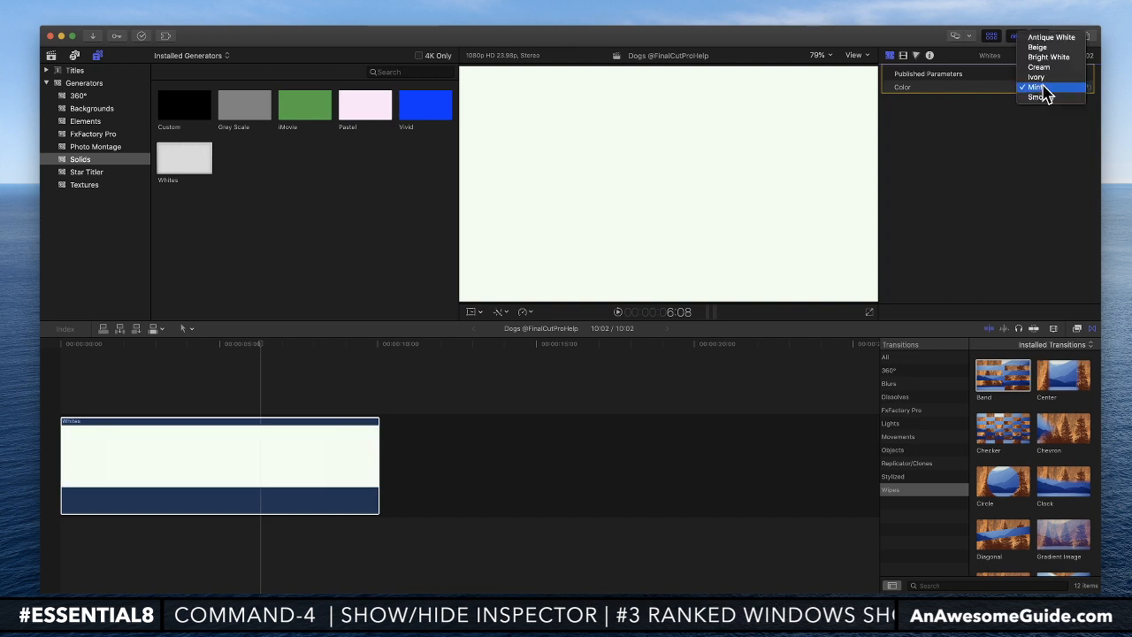
click(1033, 78)
click(1040, 87)
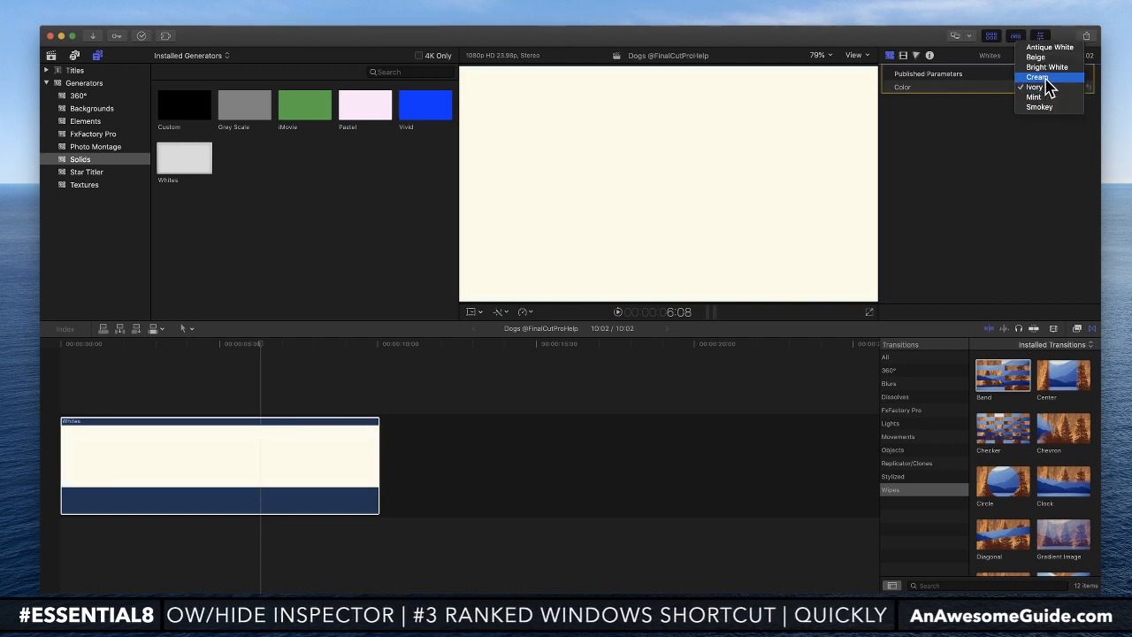
click(1039, 78)
click(1041, 88)
click(1036, 78)
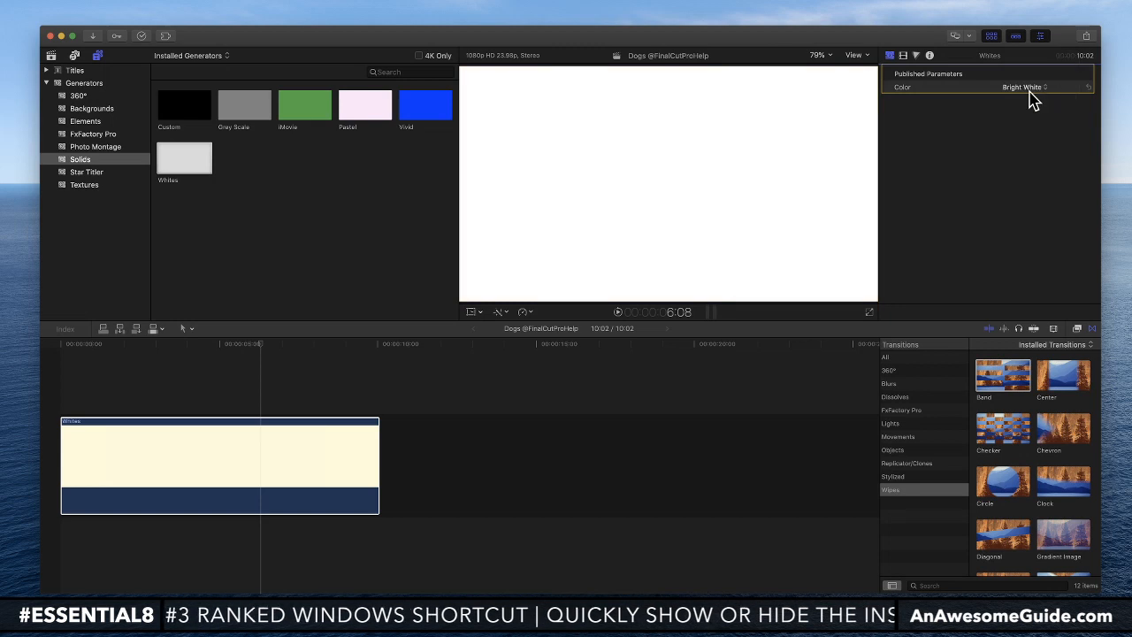
- Set the Whites generator's color to Antique White
click(1029, 88)
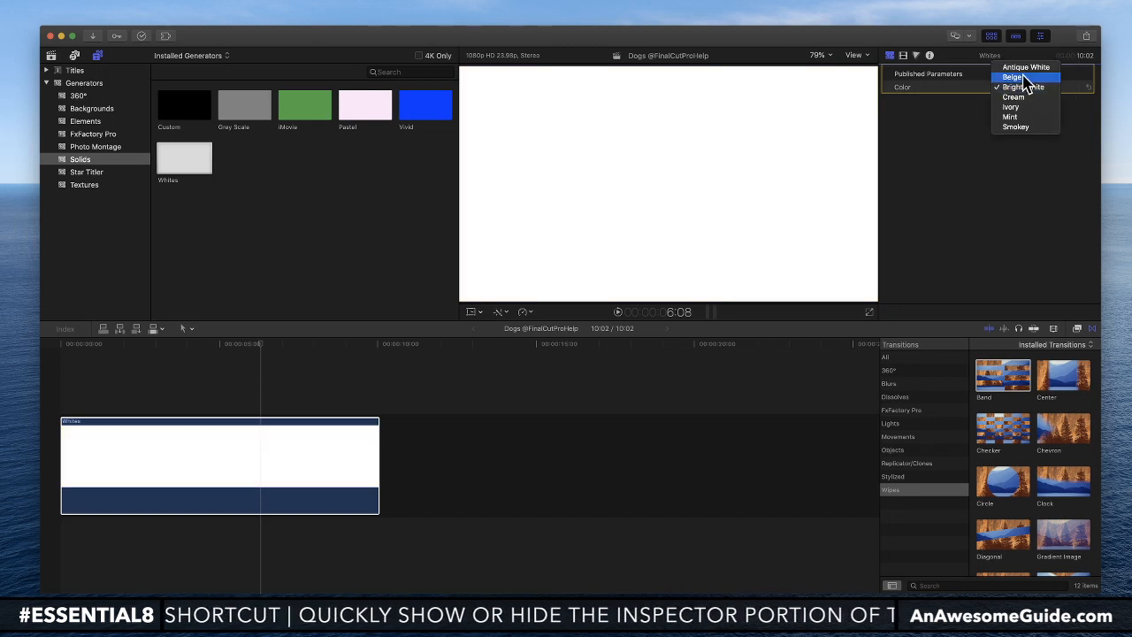
click(1026, 69)
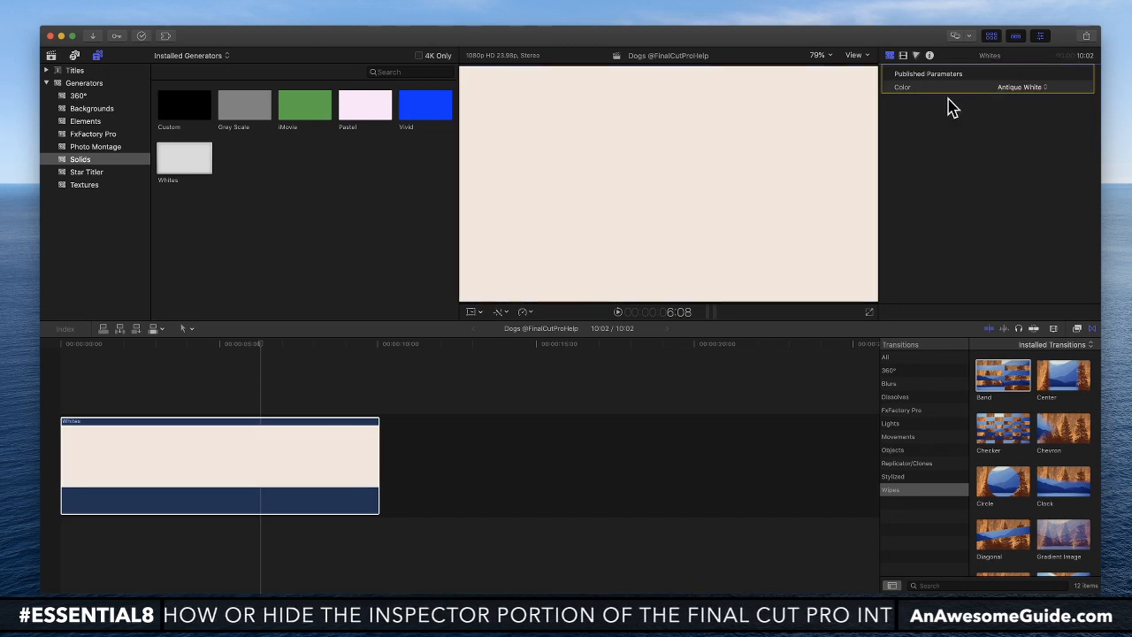
click(403, 324)
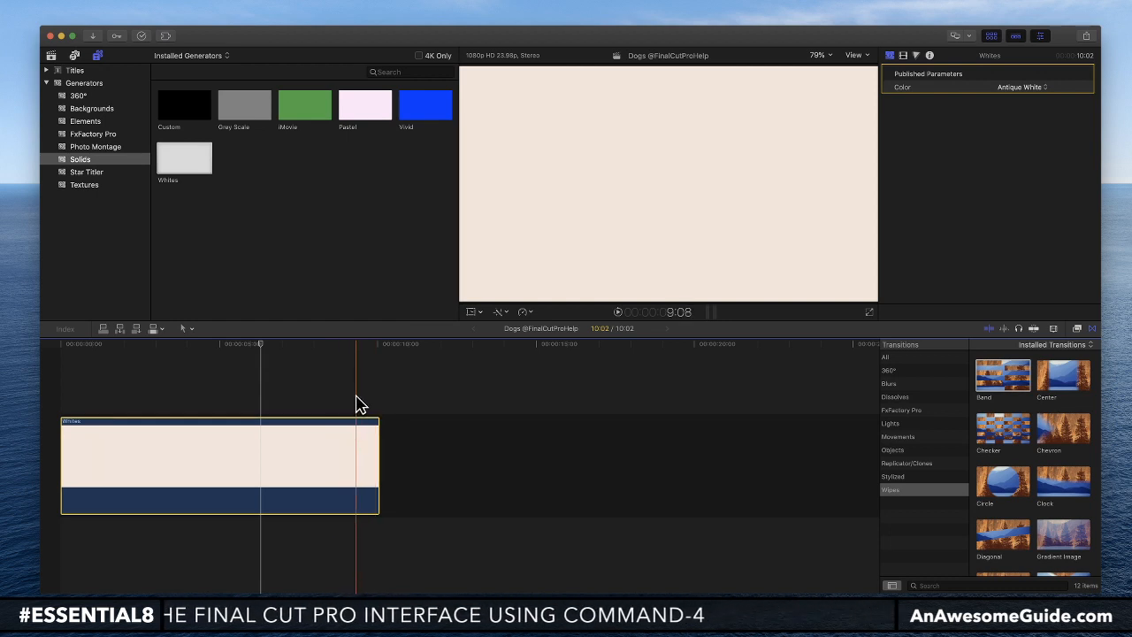
- Connect the FCPH Logo clip from the Snowboarding Library above the Whites generator, near its start
click(52, 56)
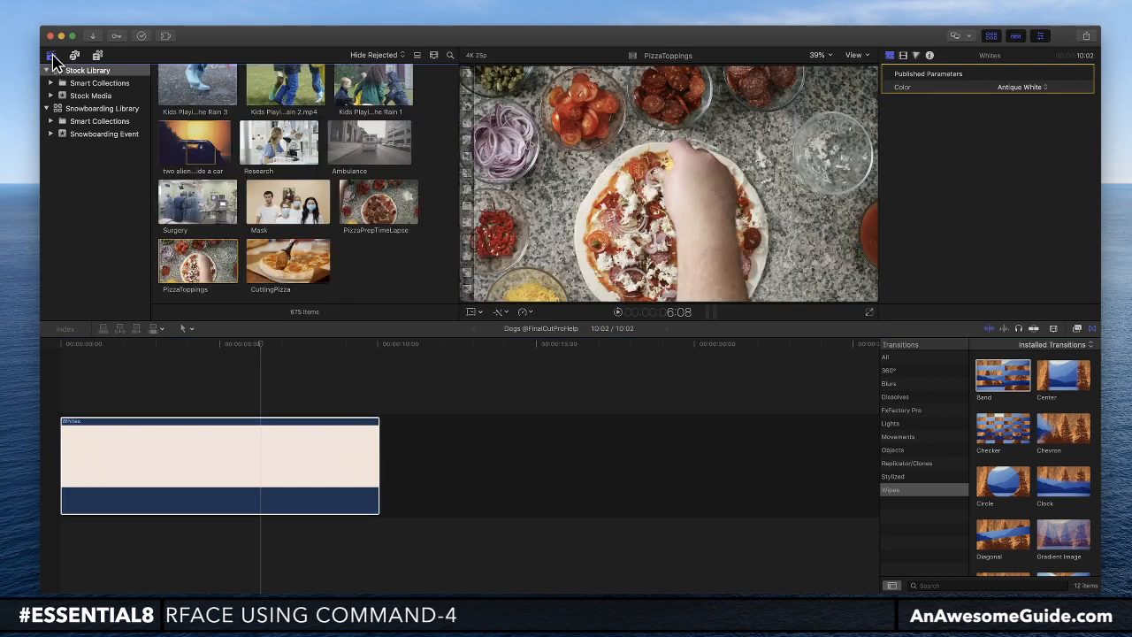
click(84, 110)
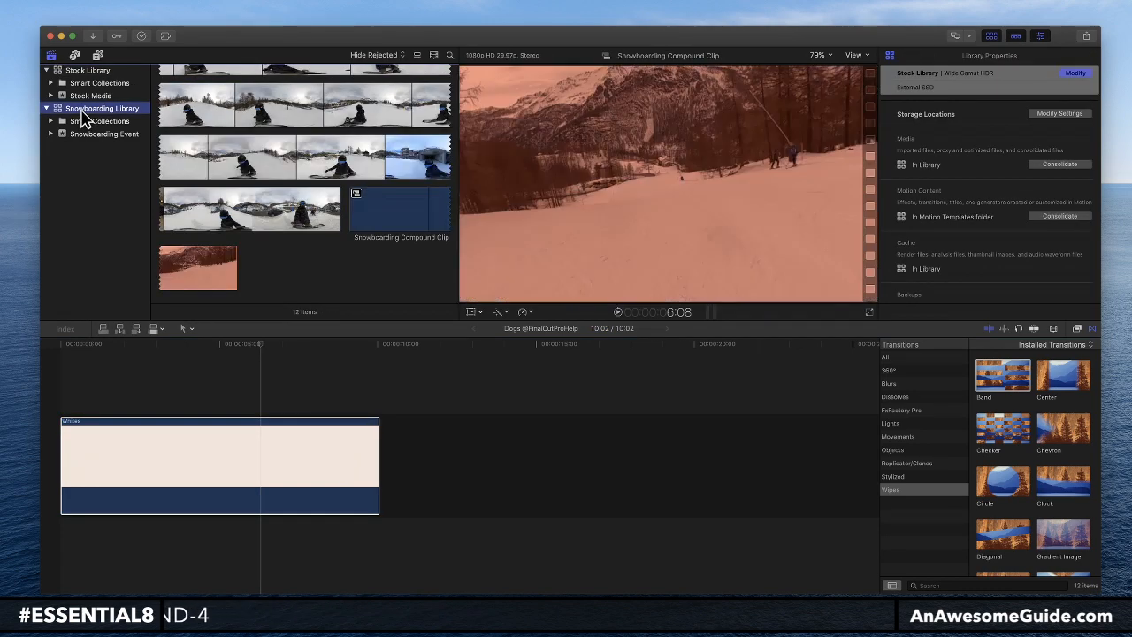
scroll(248, 143, down, 5)
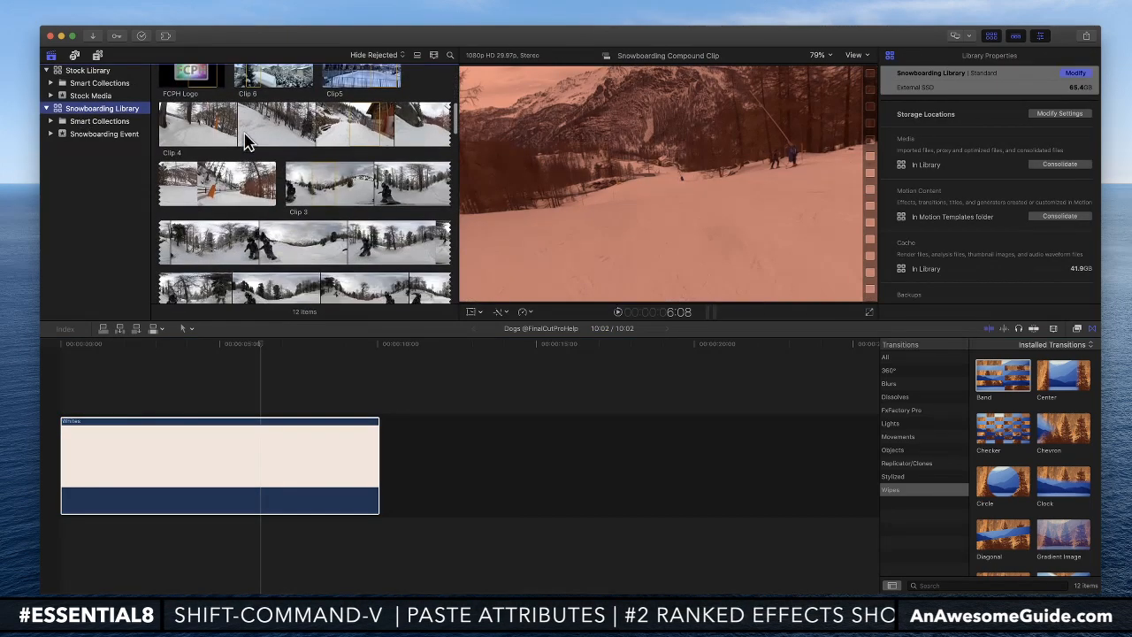
scroll(248, 143, up, 1)
click(191, 96)
drag(174, 298, 85, 386)
- Scale the FCPH Logo clip down to 35% and shift its X position to about -459 px
click(138, 345)
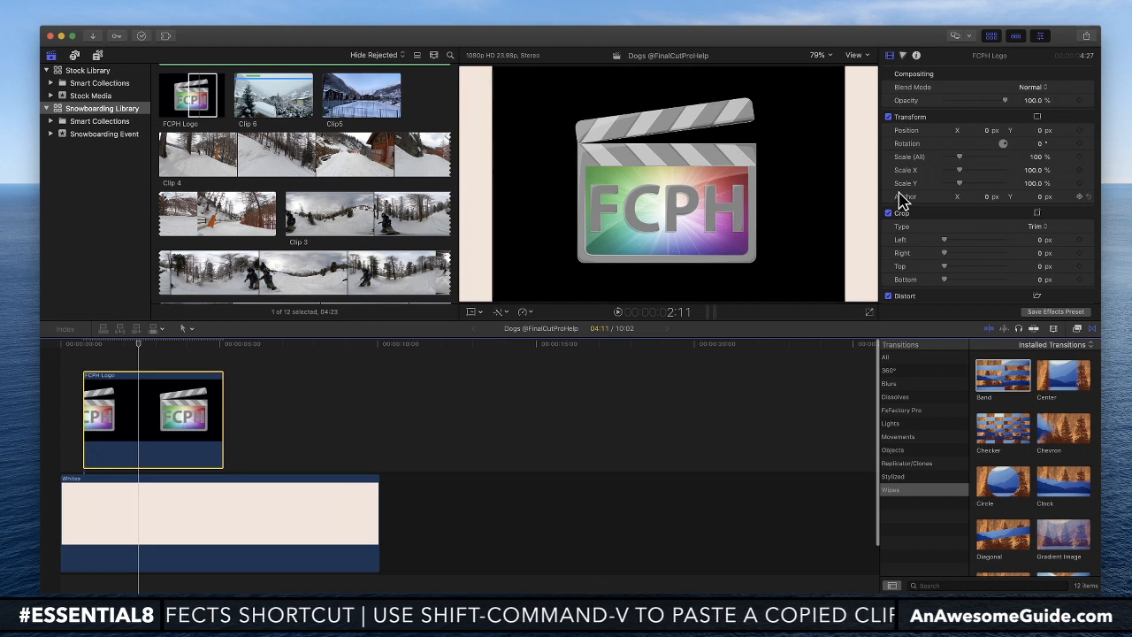
drag(960, 157, 947, 130)
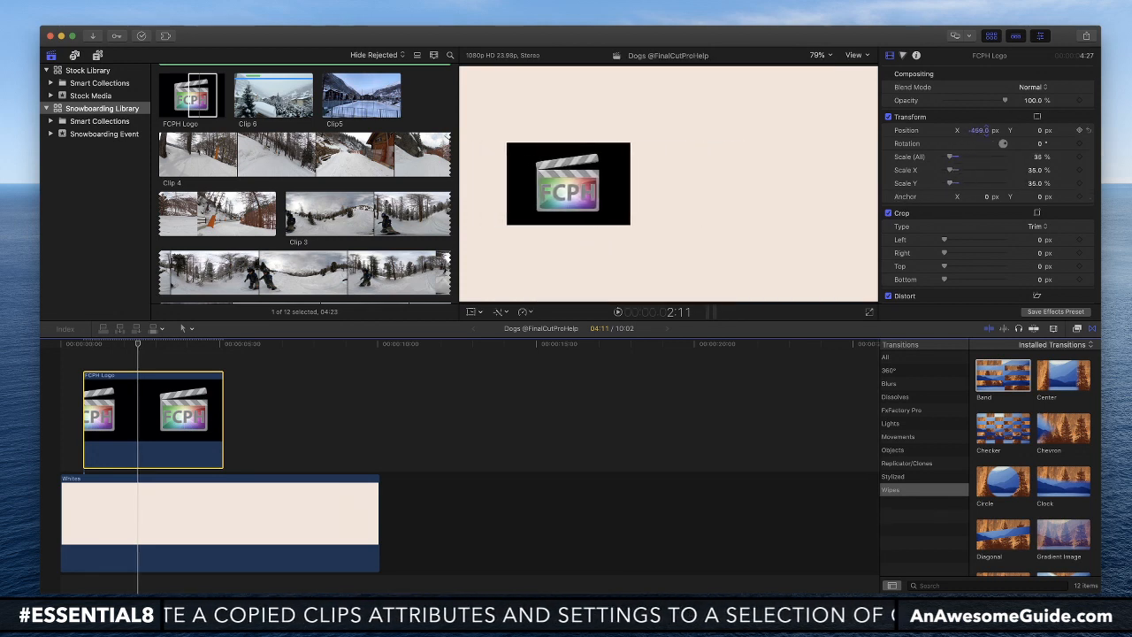
- Connect a Basic Title above the last part of the Whites generator and place the playhead over it
click(97, 55)
click(74, 70)
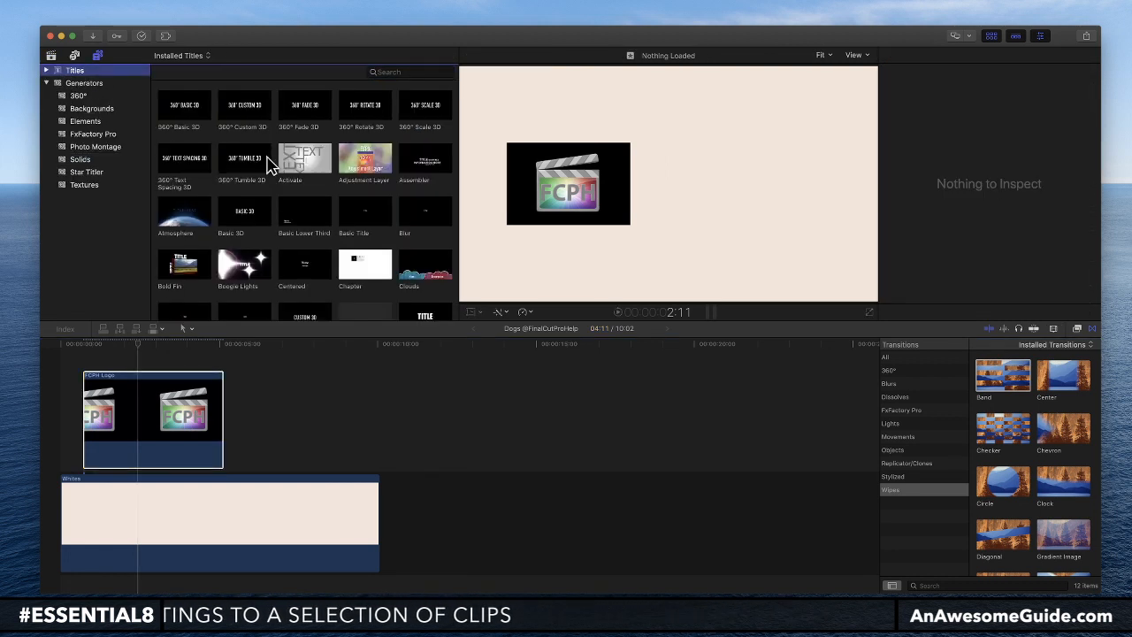
drag(379, 222, 311, 419)
click(350, 361)
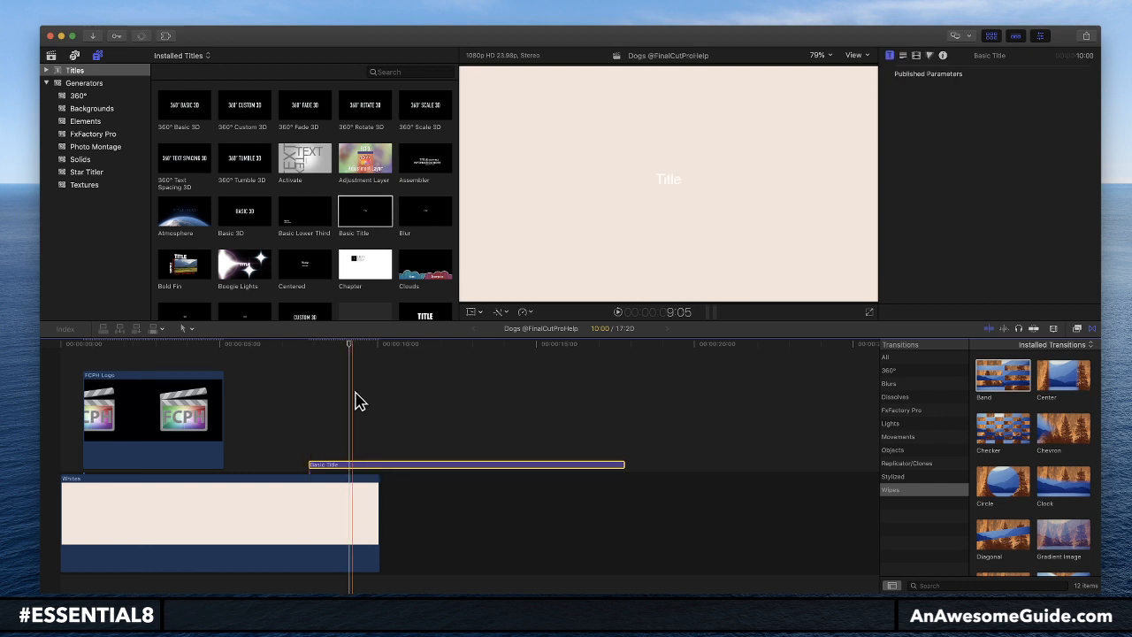
click(364, 462)
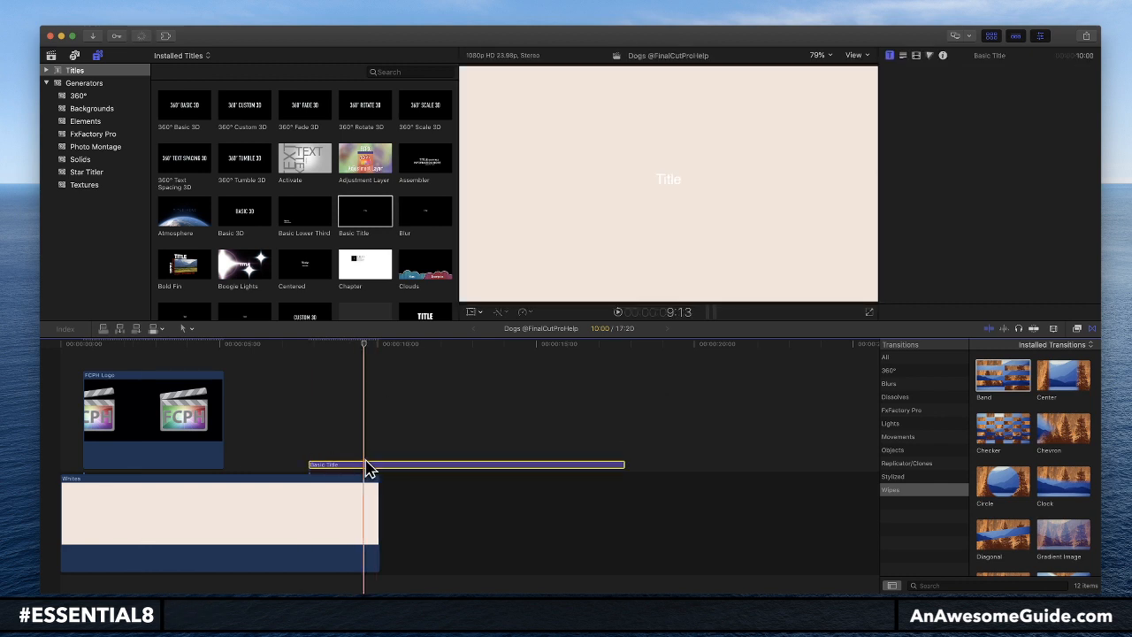
click(903, 55)
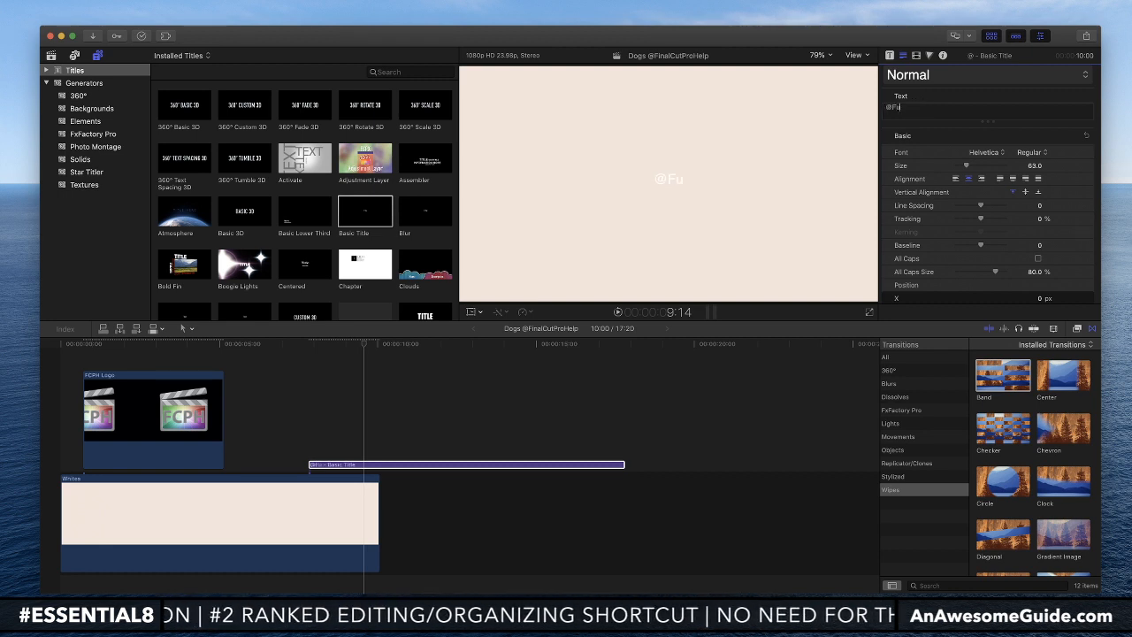
key(BackSpace)
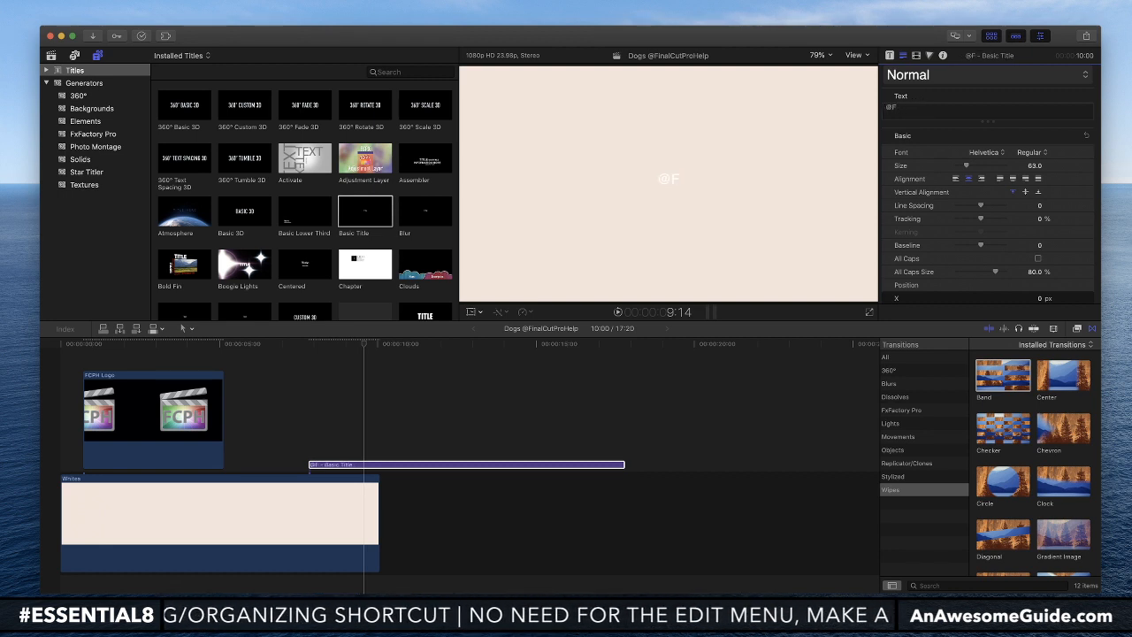
text(in)
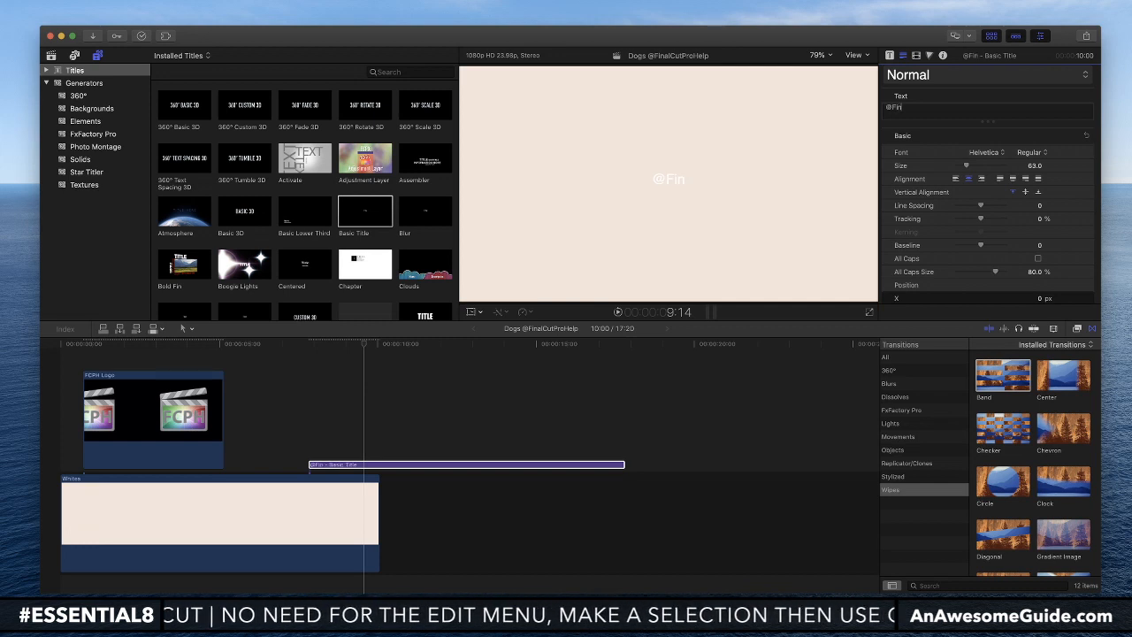
text(al)
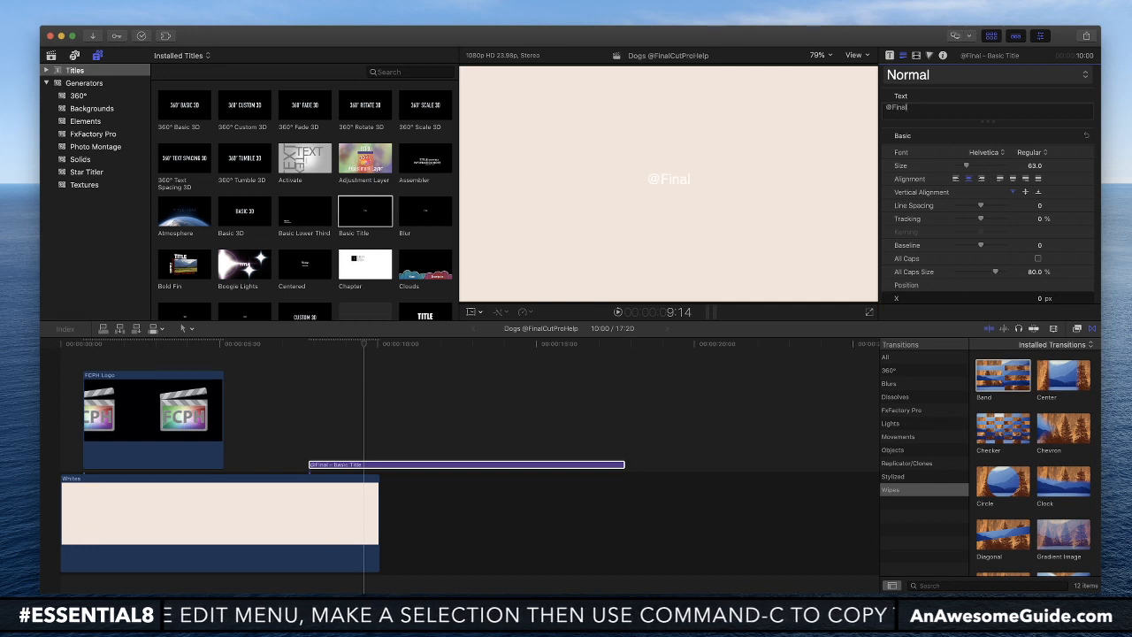
text(CutProHelp)
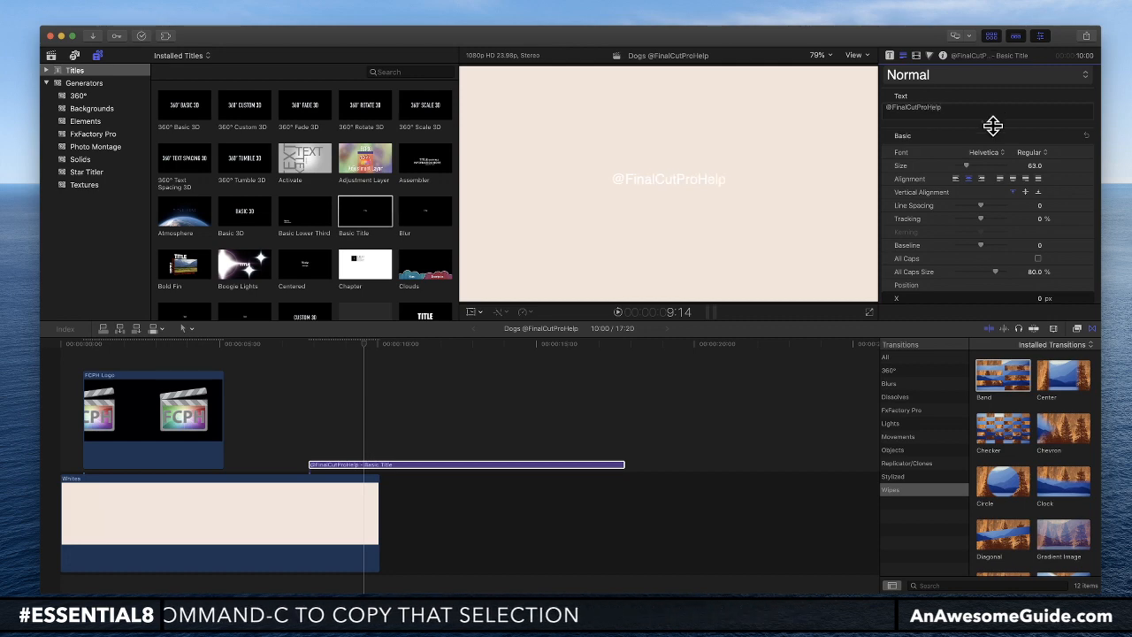
- Set the title's font to Avenir Next in the Bold style
click(989, 153)
scroll(1000, 149, up, 10)
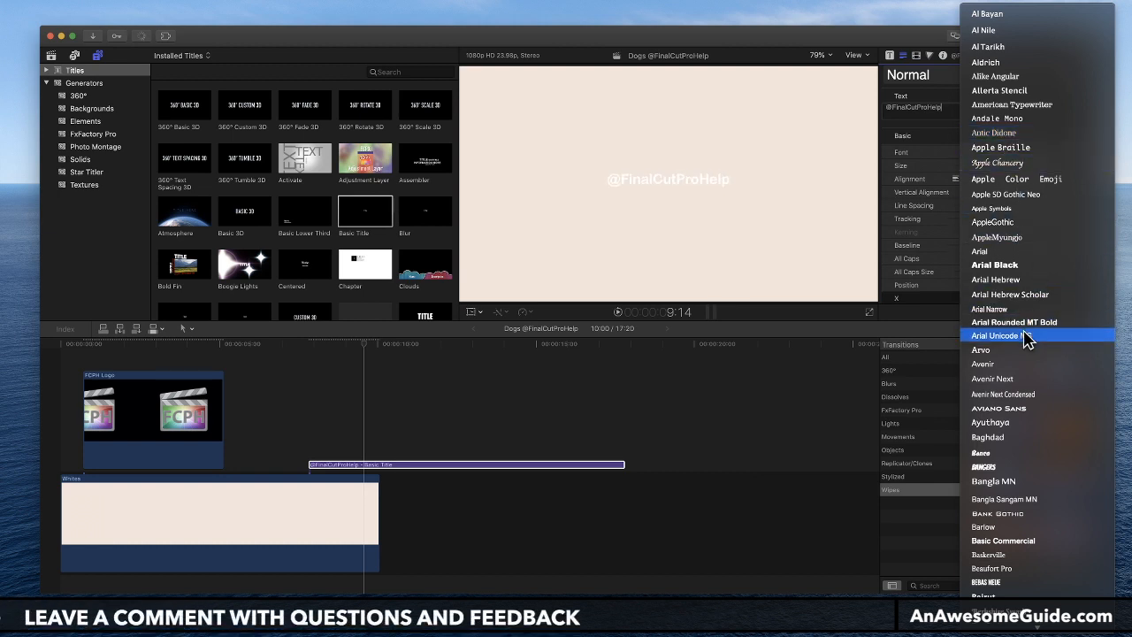
key(Escape)
click(1035, 154)
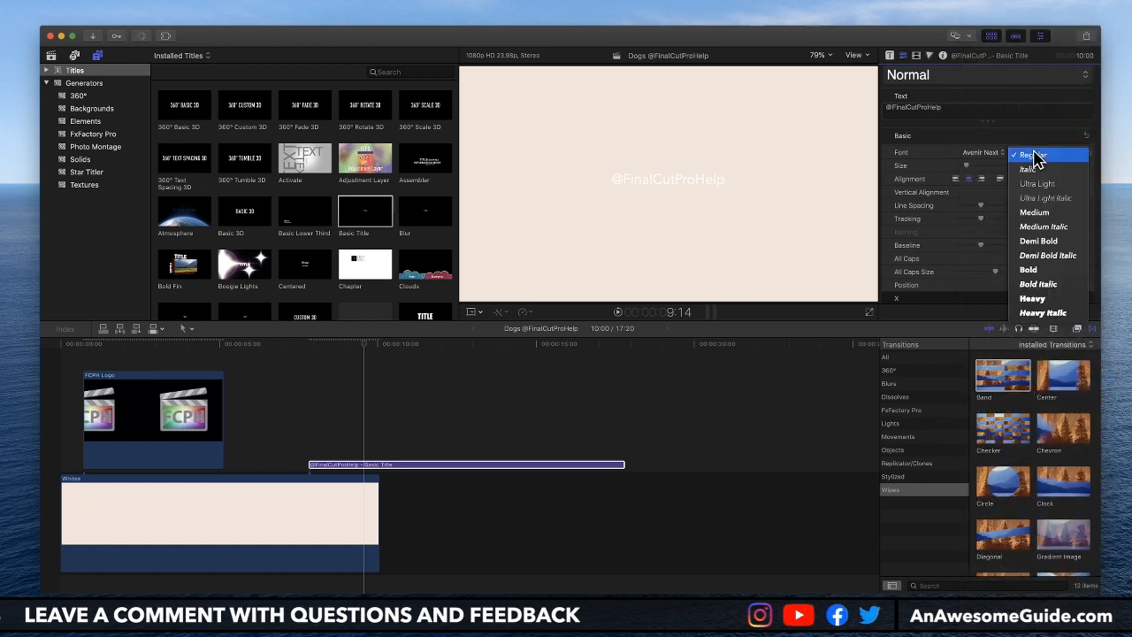
click(1030, 273)
- Change the title text's face color to black
scroll(956, 212, down, 6)
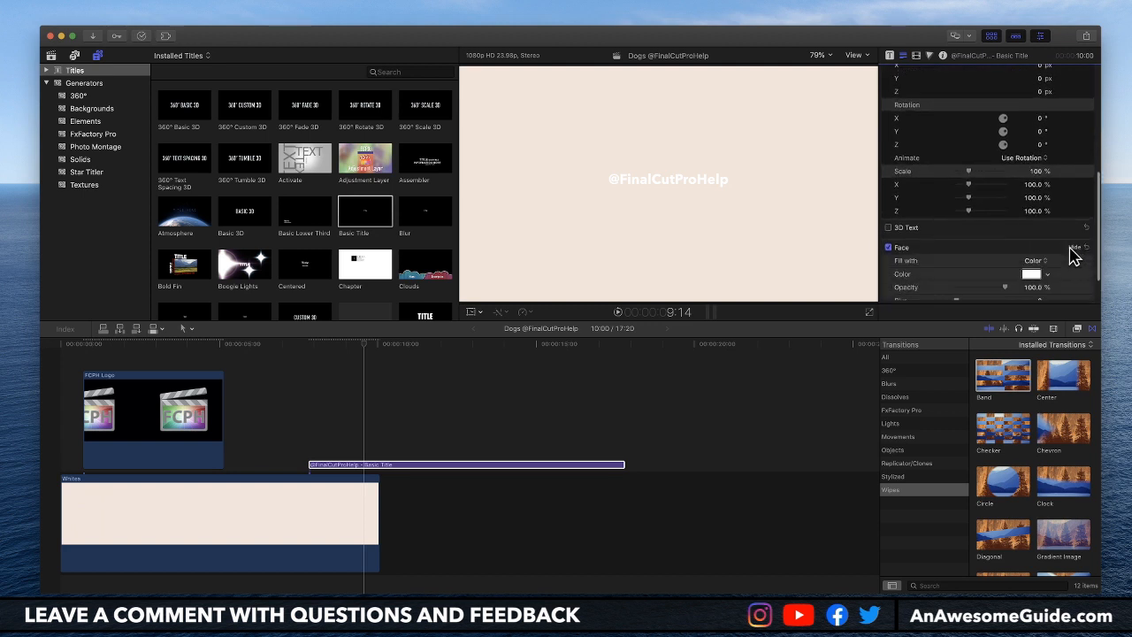
click(1031, 275)
drag(964, 215, 995, 241)
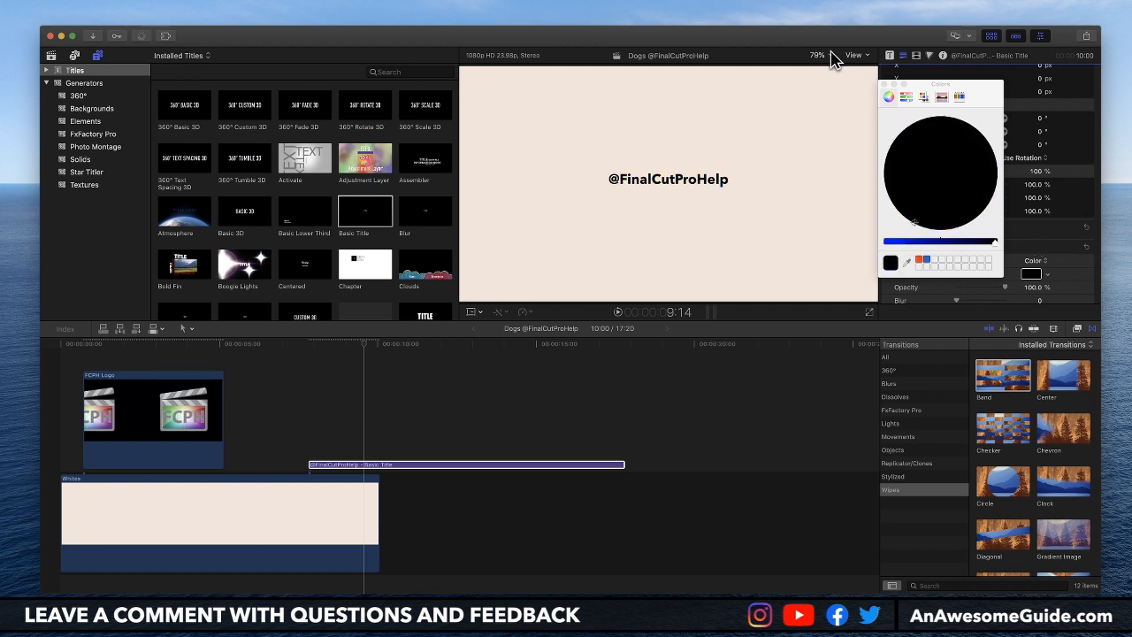
click(884, 84)
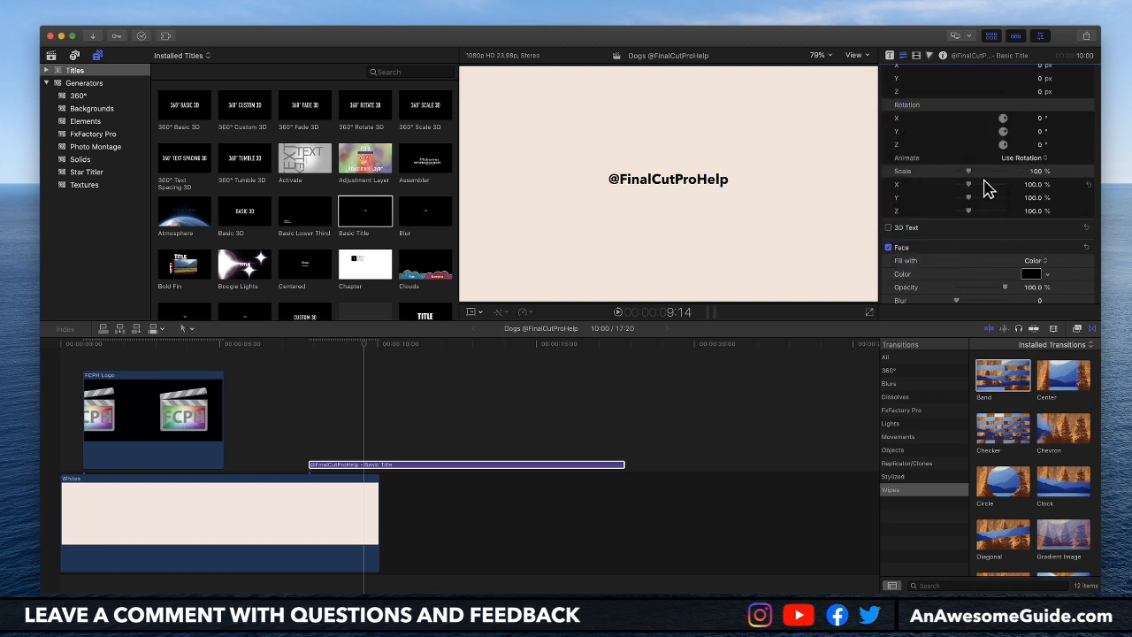
- Enlarge the title text to a size of about 86
scroll(963, 172, up, 1)
scroll(920, 92, up, 5)
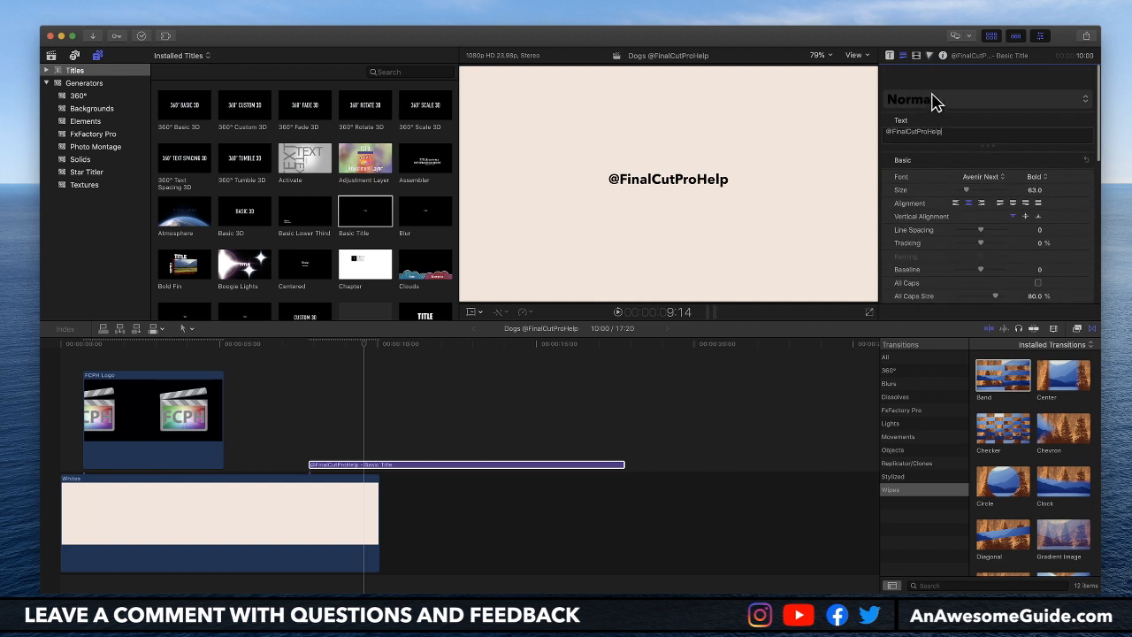
mouse_move(967, 171)
mouse_down()
mouse_move(981, 167)
mouse_move(969, 166)
mouse_up()
- Move the title and FCPH Logo clips to the timeline's start and extend both to match the Whites generator's length
drag(412, 466, 167, 469)
drag(153, 400, 113, 397)
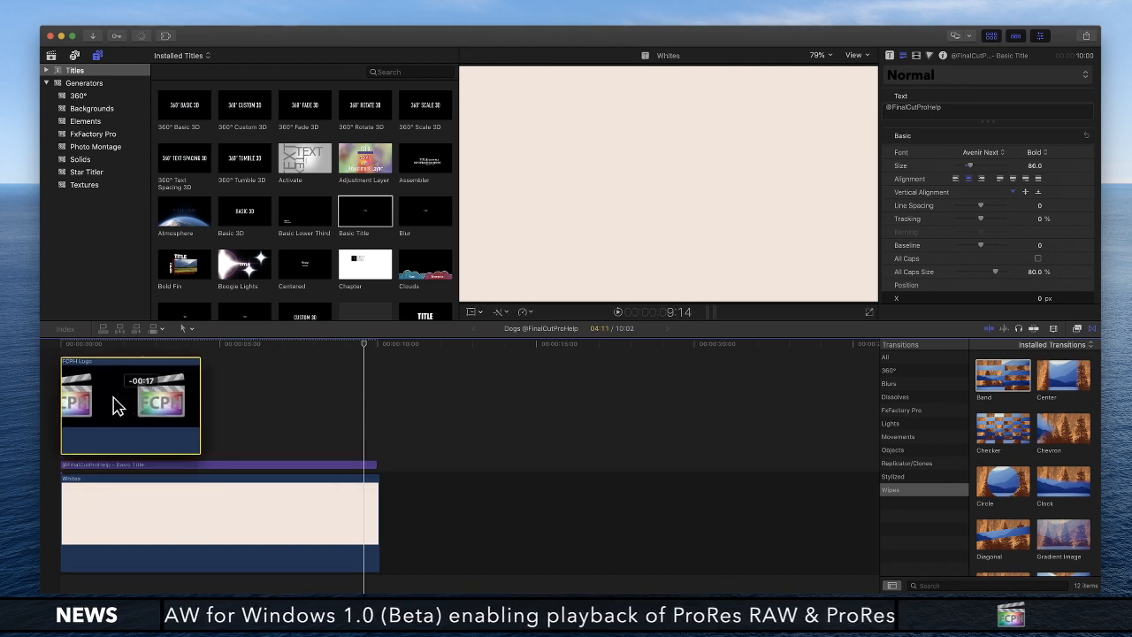
drag(202, 413, 375, 422)
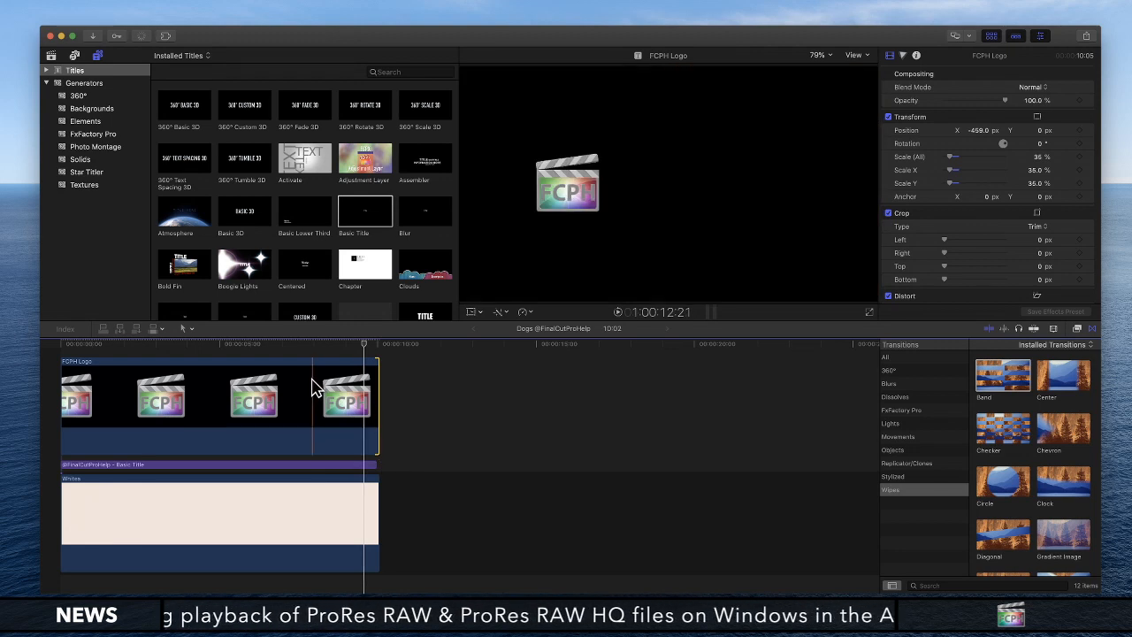
drag(376, 464, 379, 465)
drag(376, 422, 372, 422)
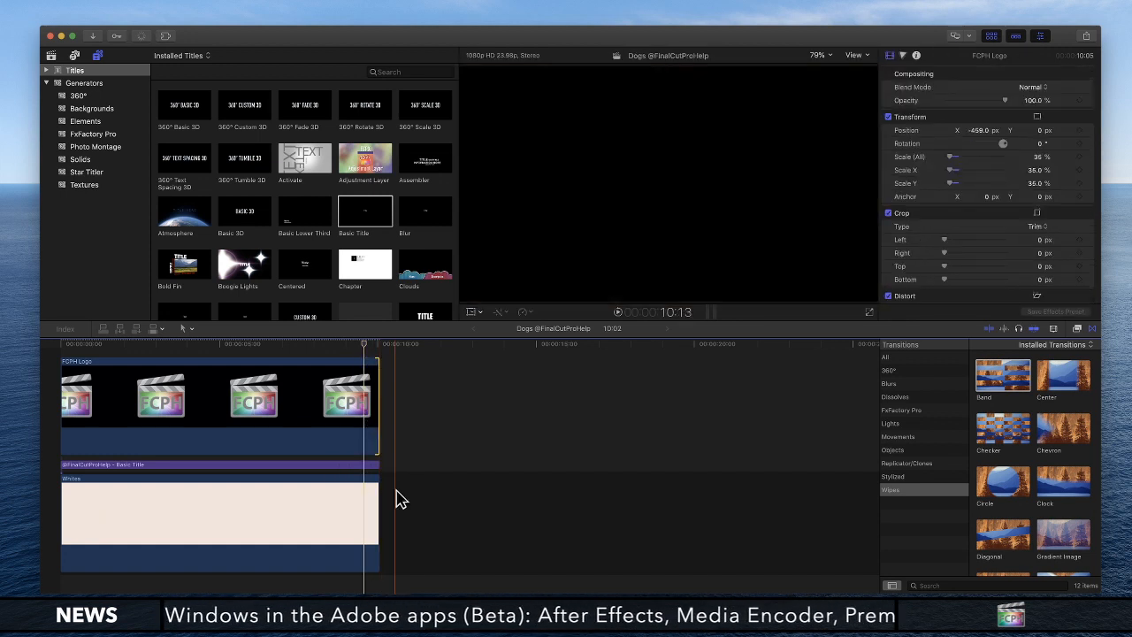
- Reposition the FCPH Logo with Transform in the viewer to about X 44 px, Y 135 px
click(217, 345)
click(222, 395)
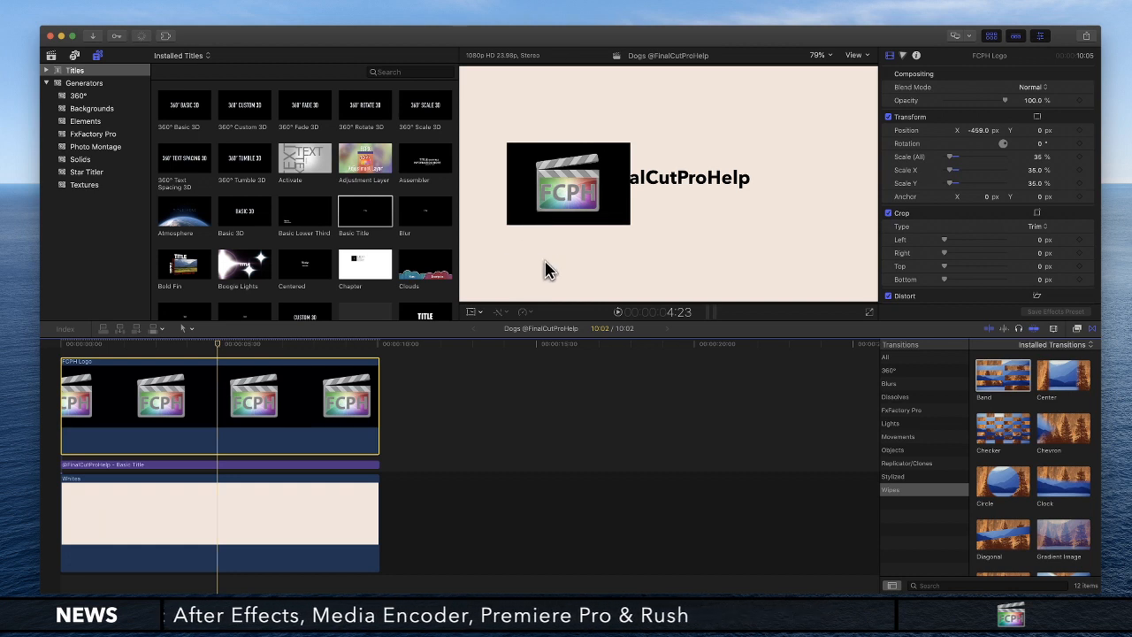
click(473, 312)
drag(599, 200, 697, 163)
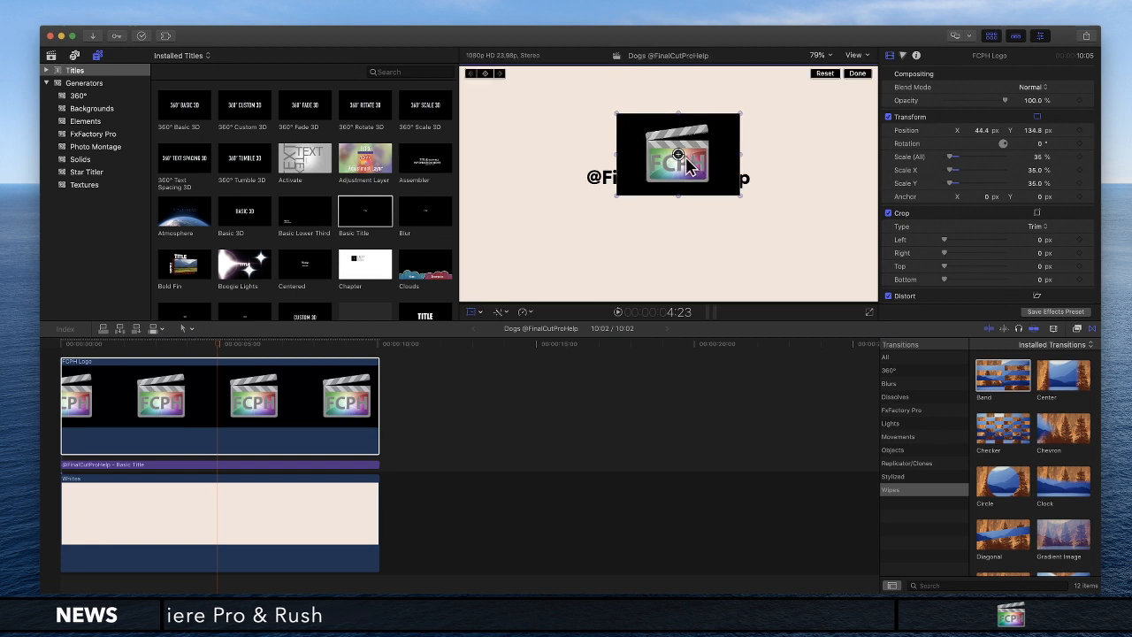
- Move the title below the logo to about X 22 px, Y -180 px, and show its video properties
click(353, 466)
drag(612, 203, 624, 228)
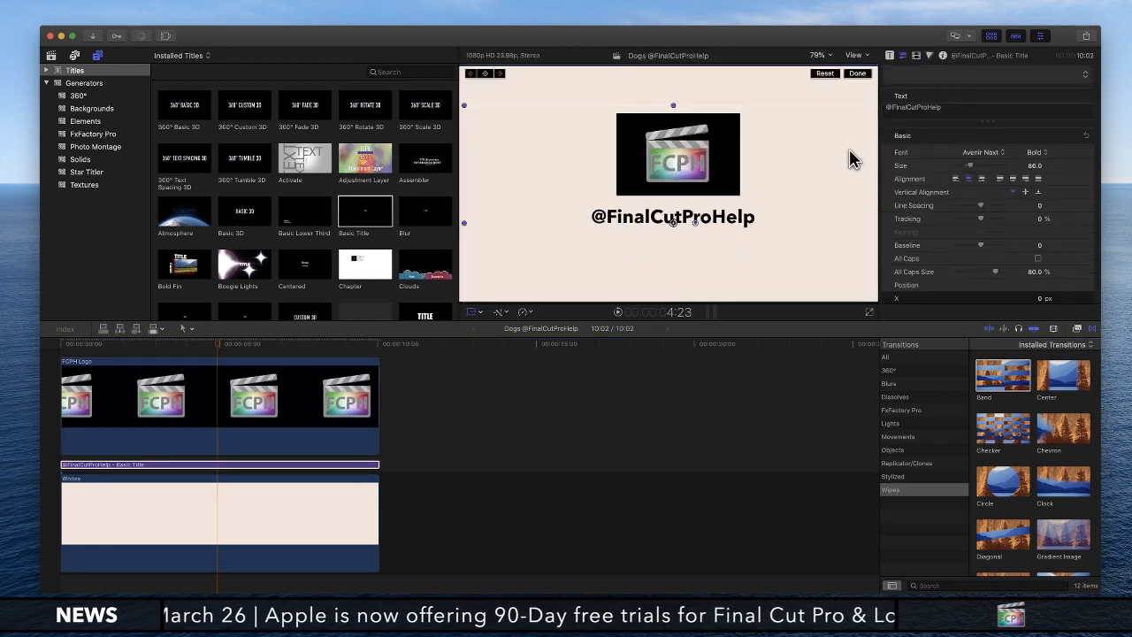
click(916, 55)
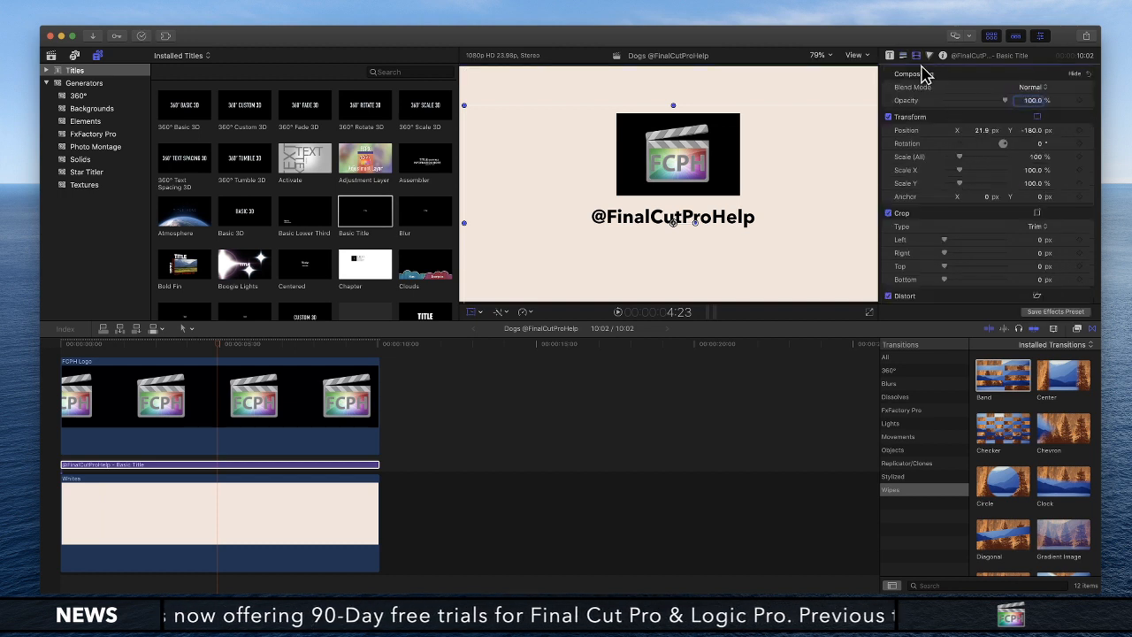
- Center the title and the FCPH Logo horizontally by setting the Position X of each to 0 px
click(985, 131)
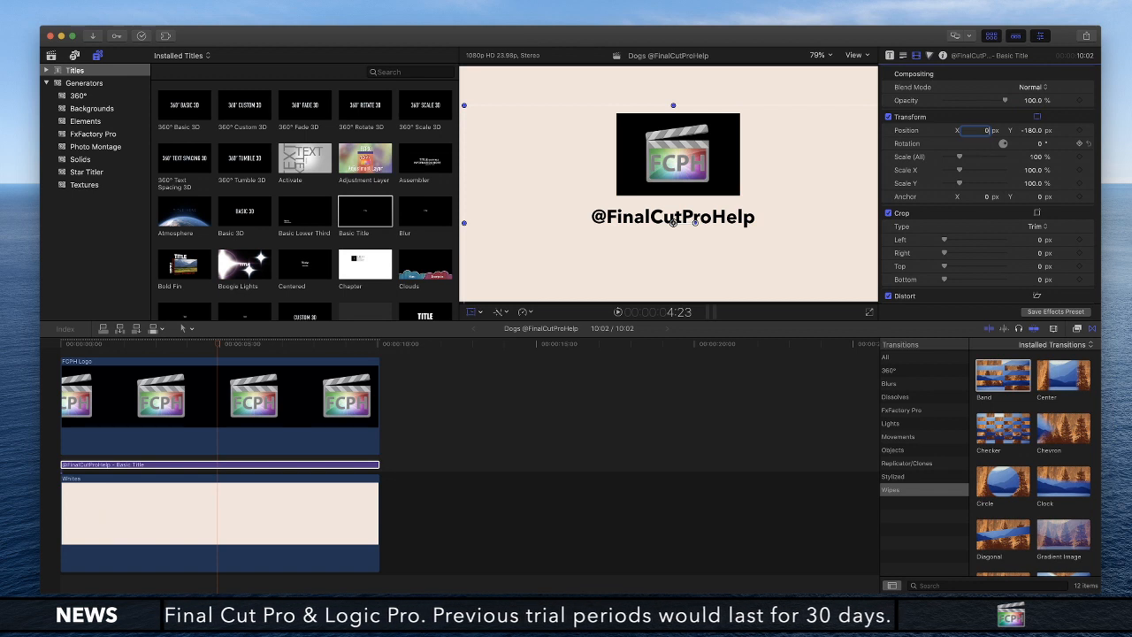
key(Return)
click(333, 371)
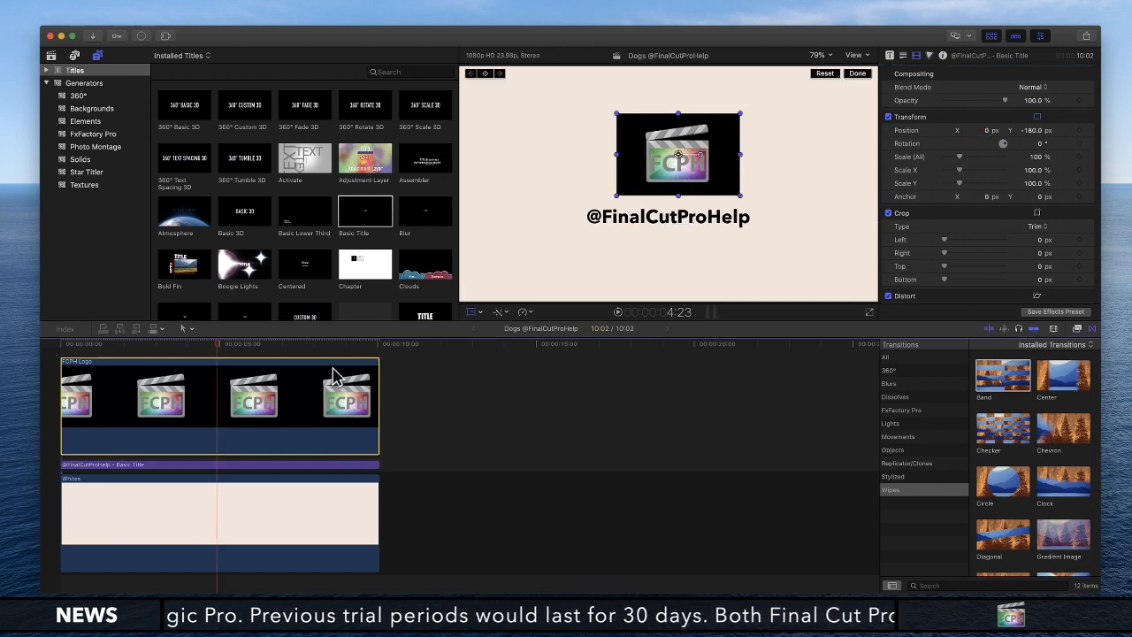
click(976, 130)
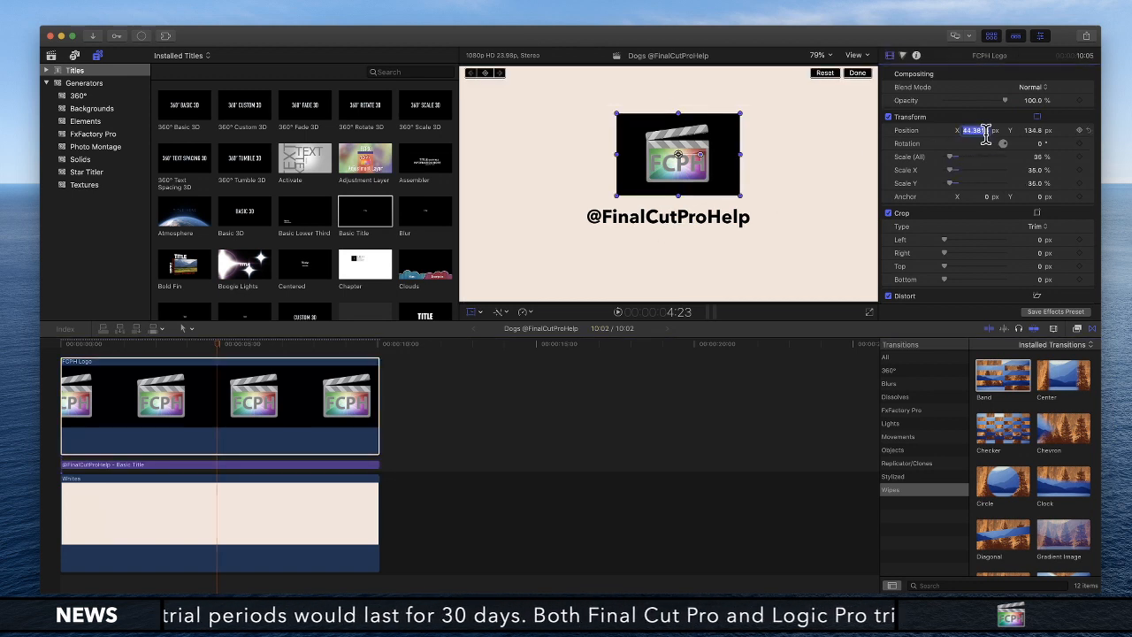
text(0)
key(Return)
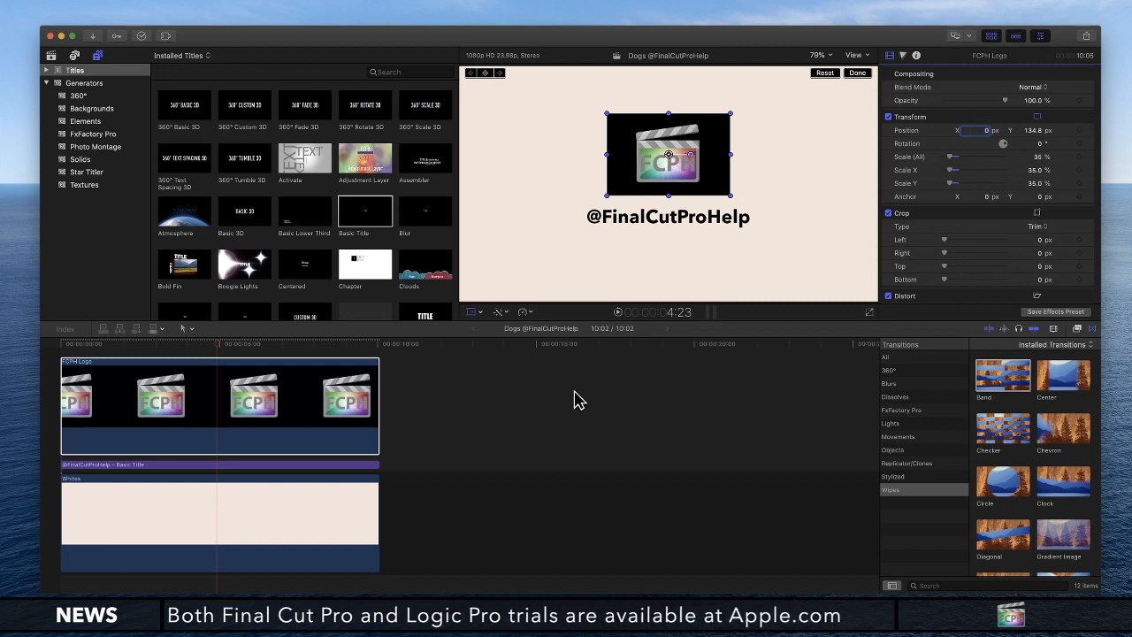
click(537, 404)
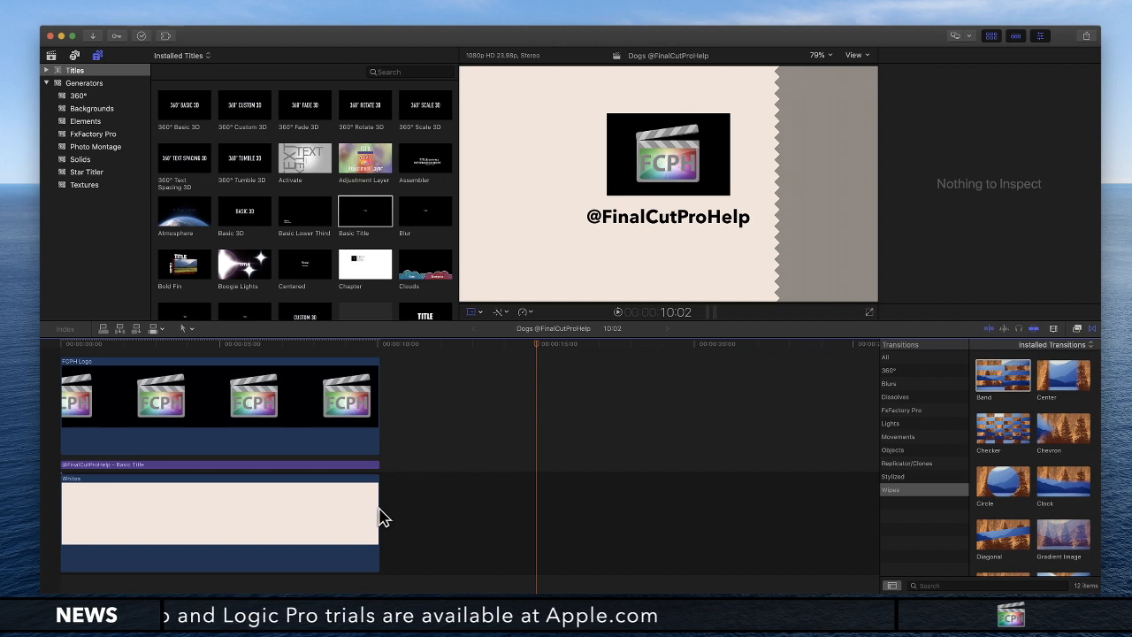
- Extend the Whites generator at its end and its start to a total length of 23:10
click(175, 346)
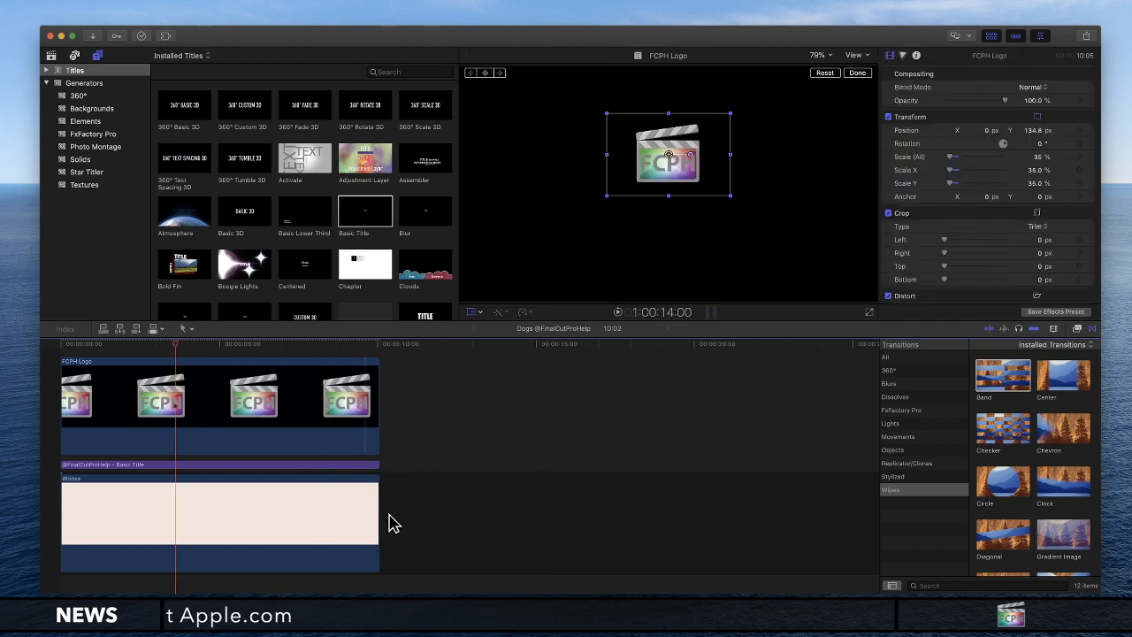
drag(380, 520, 534, 525)
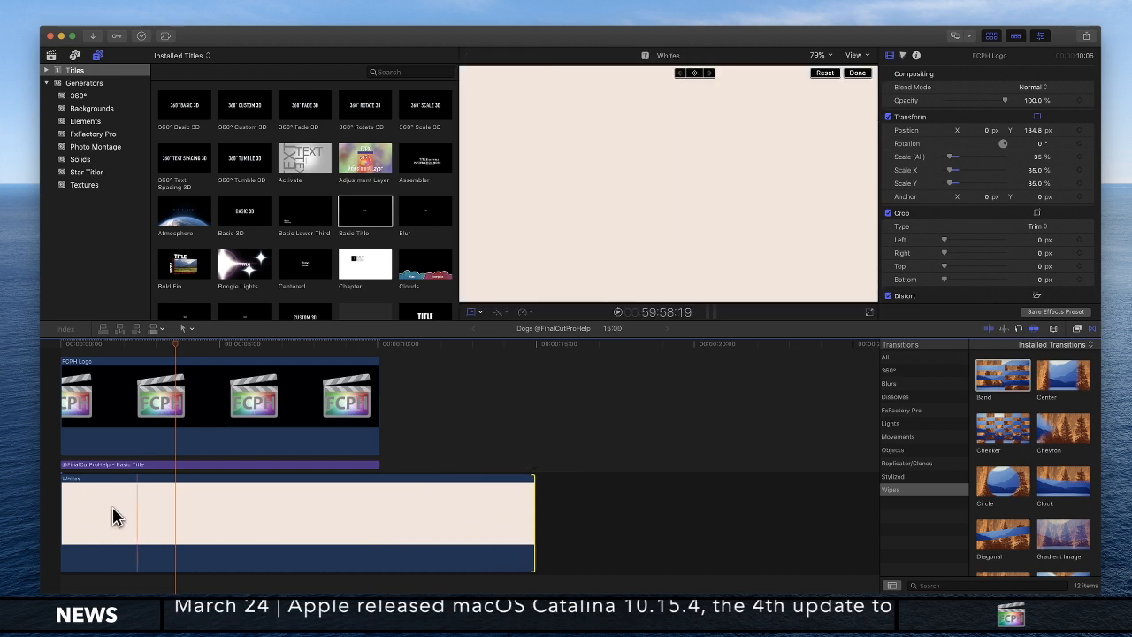
drag(68, 526, 21, 518)
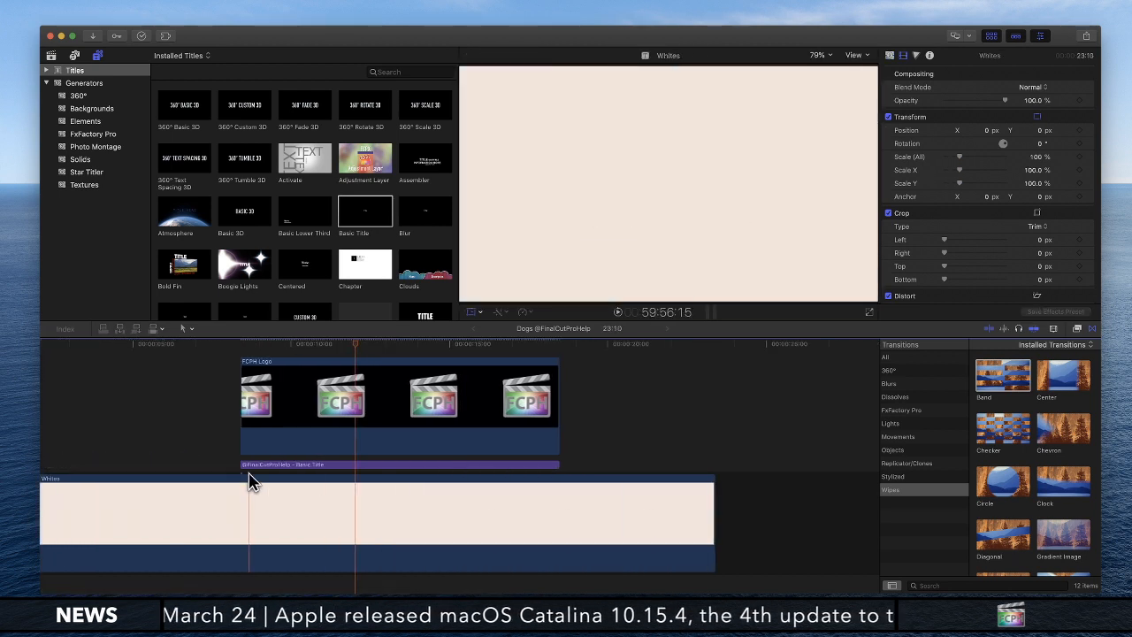
- Add the default Cross Dissolve transition to both ends of the FCPH Logo clip
click(295, 361)
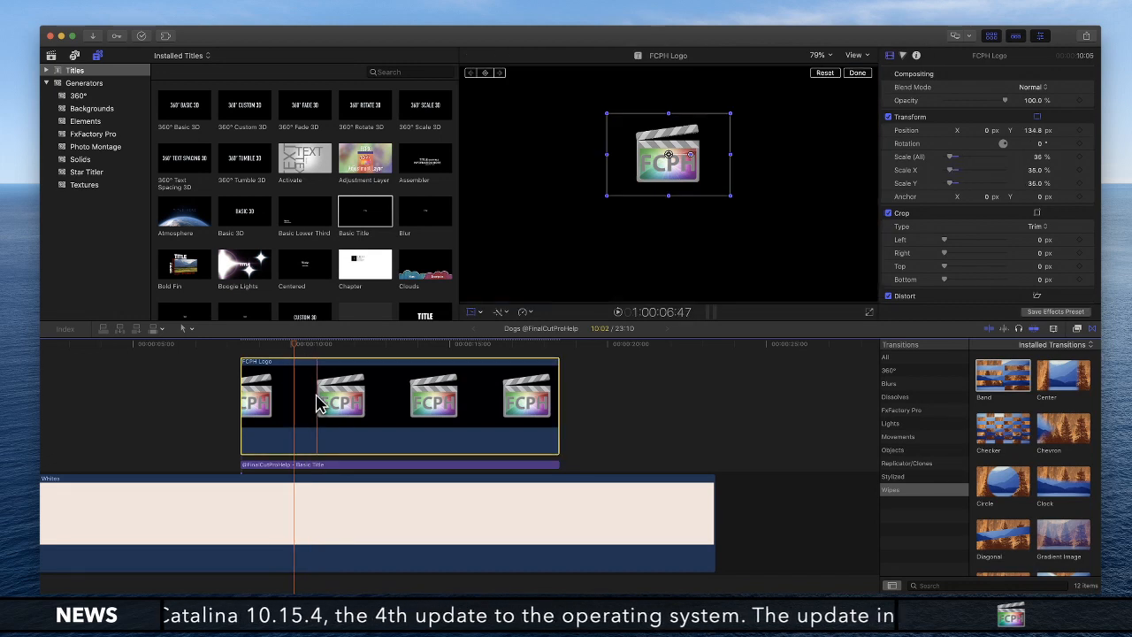
key(super+t)
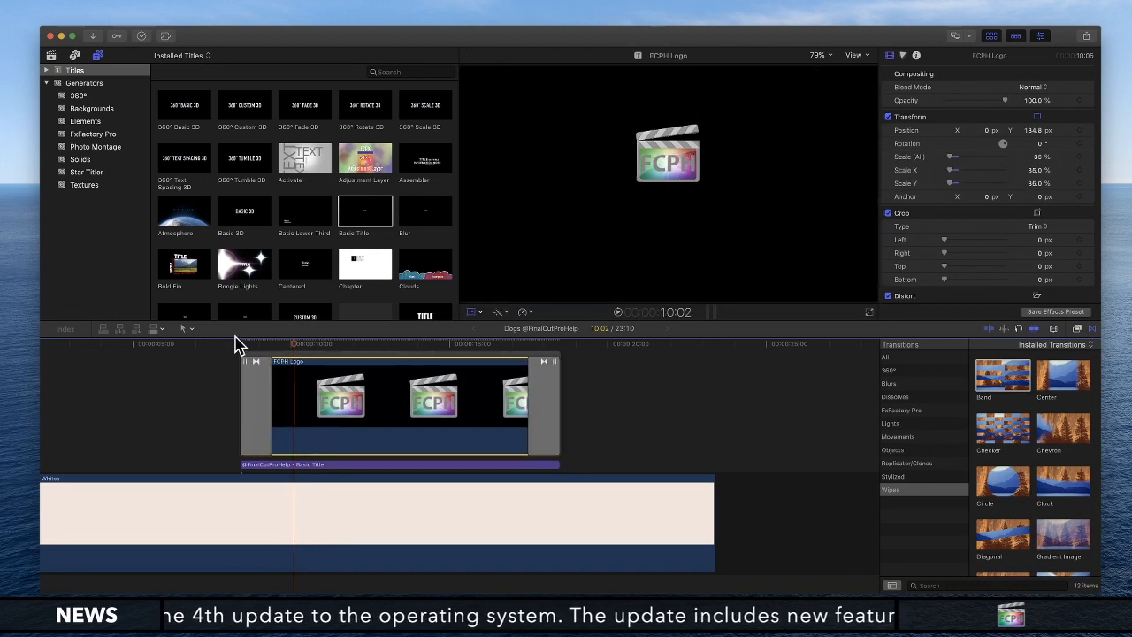
- Return the playhead to the start of the timeline and preview the composition
drag(202, 347, 133, 349)
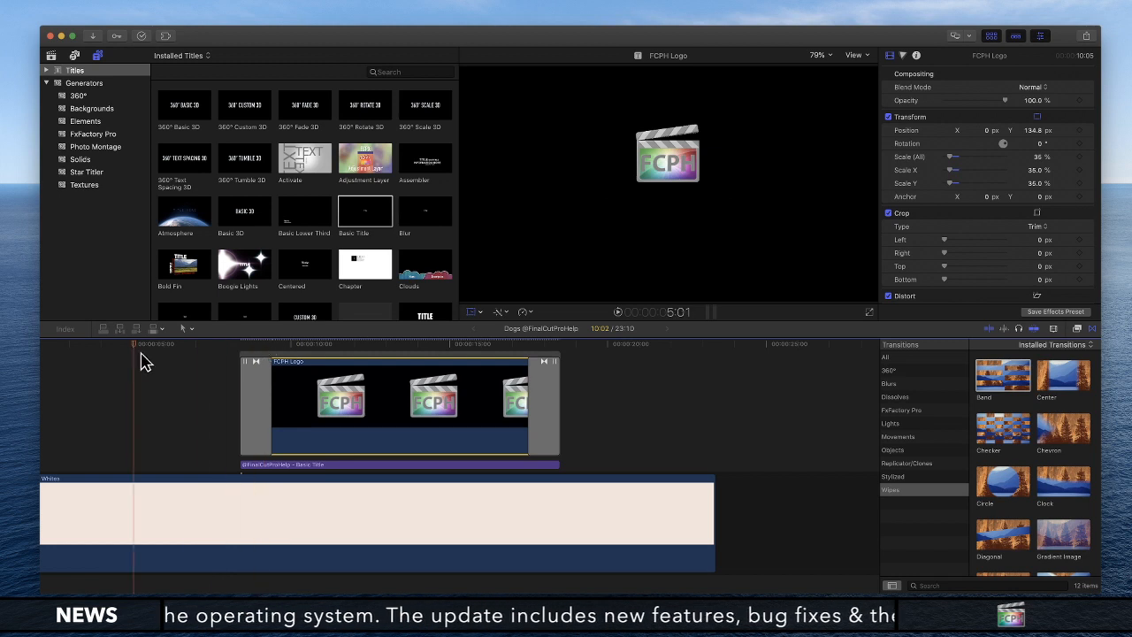
click(159, 396)
click(160, 394)
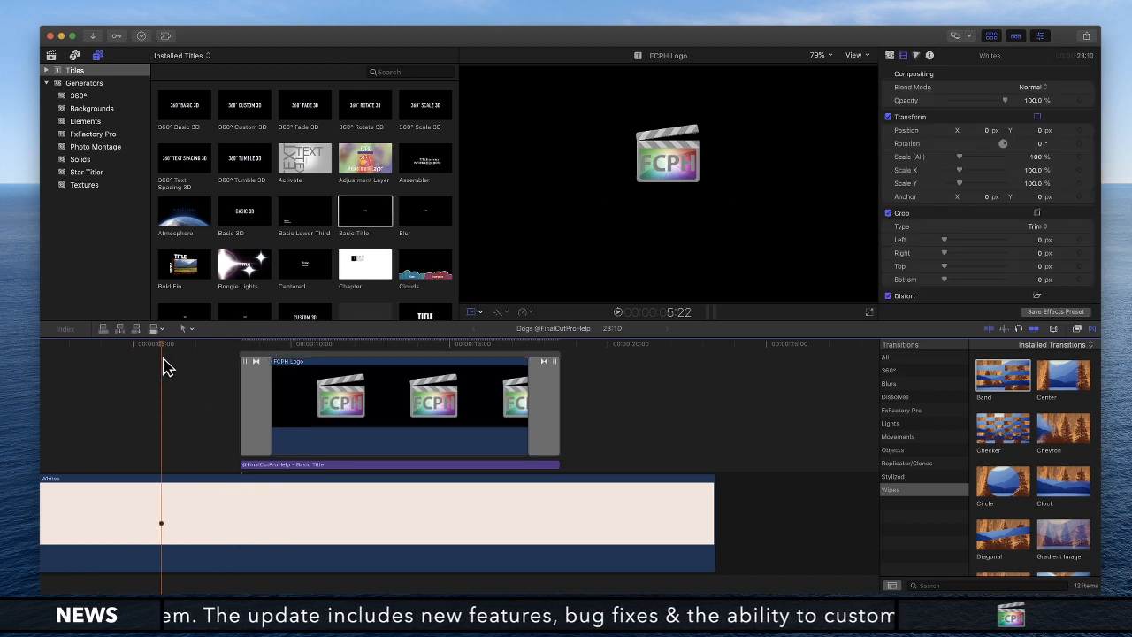
drag(152, 344, 18, 341)
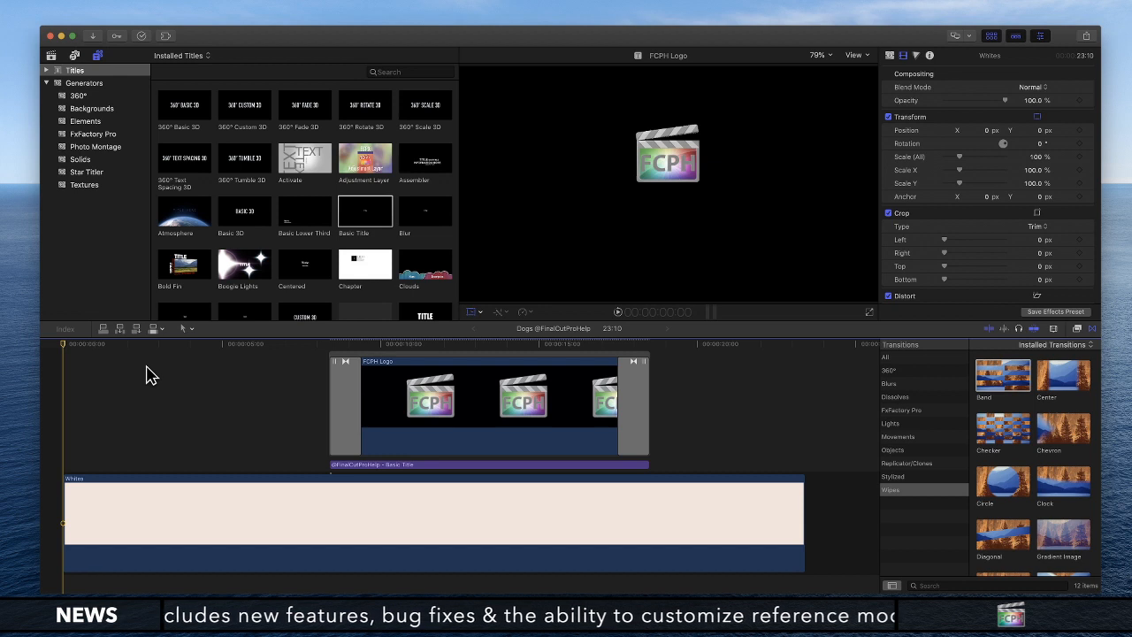
click(132, 391)
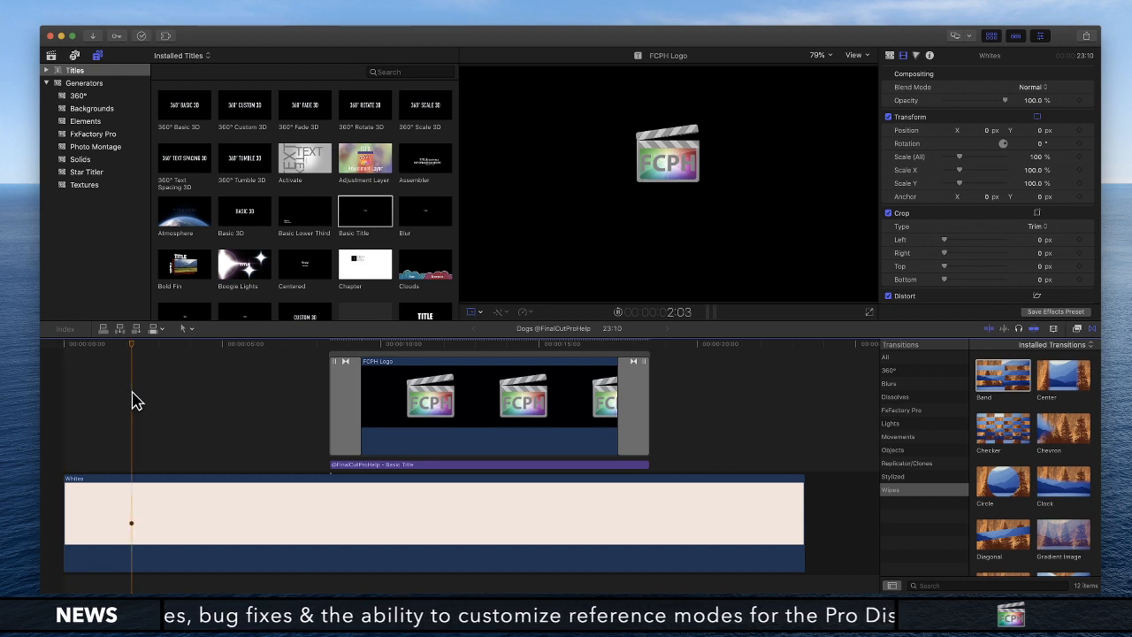
drag(127, 345, 27, 343)
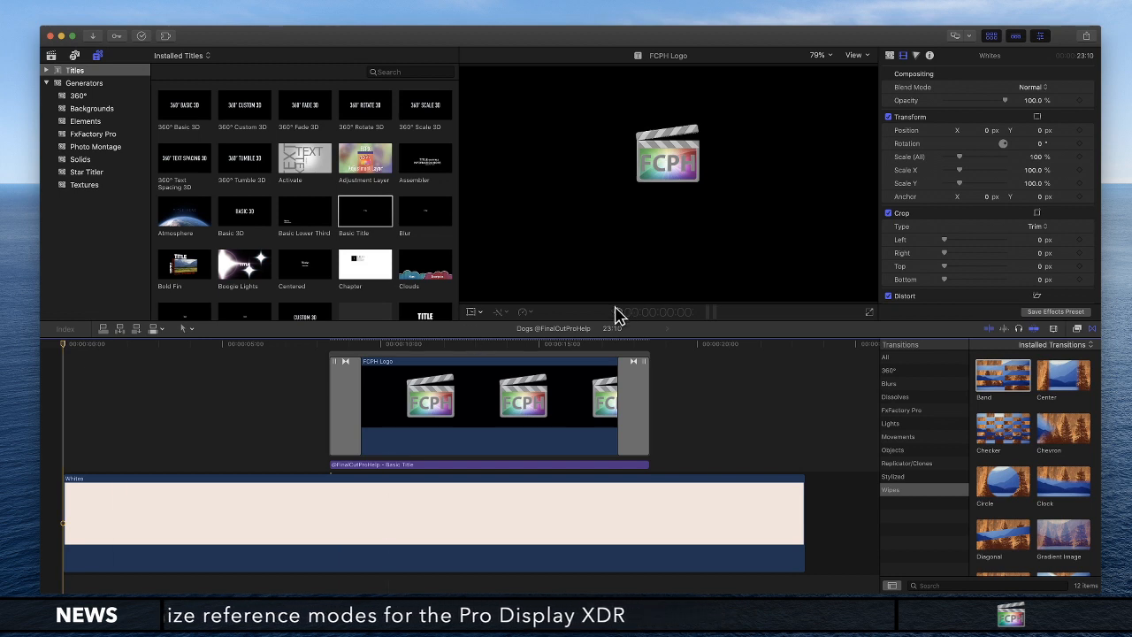
drag(475, 344, 40, 354)
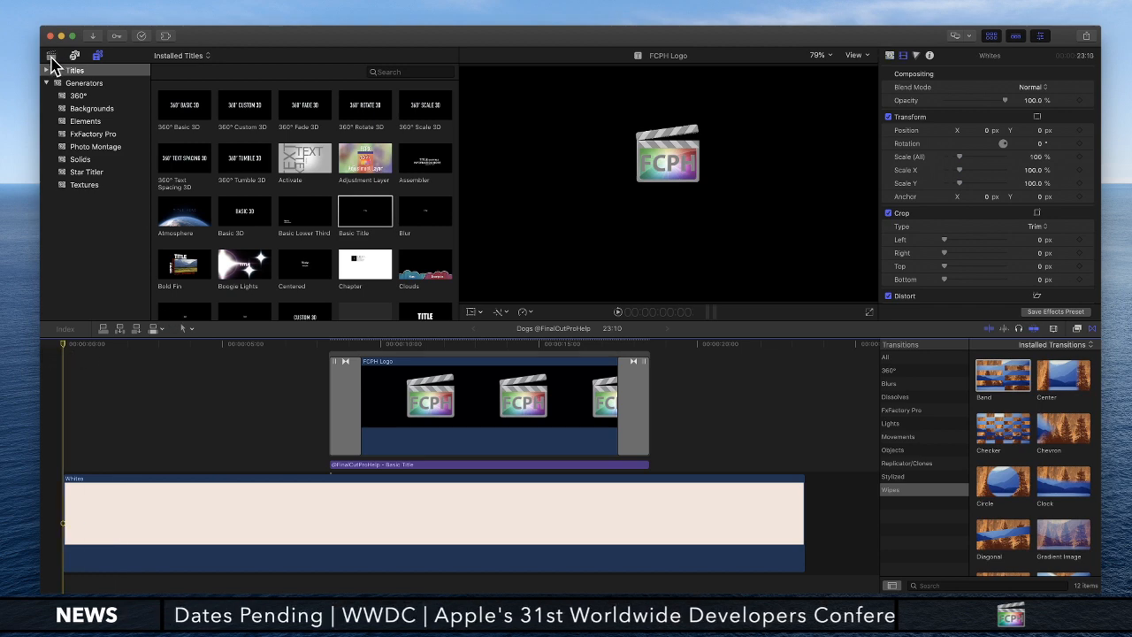
click(51, 57)
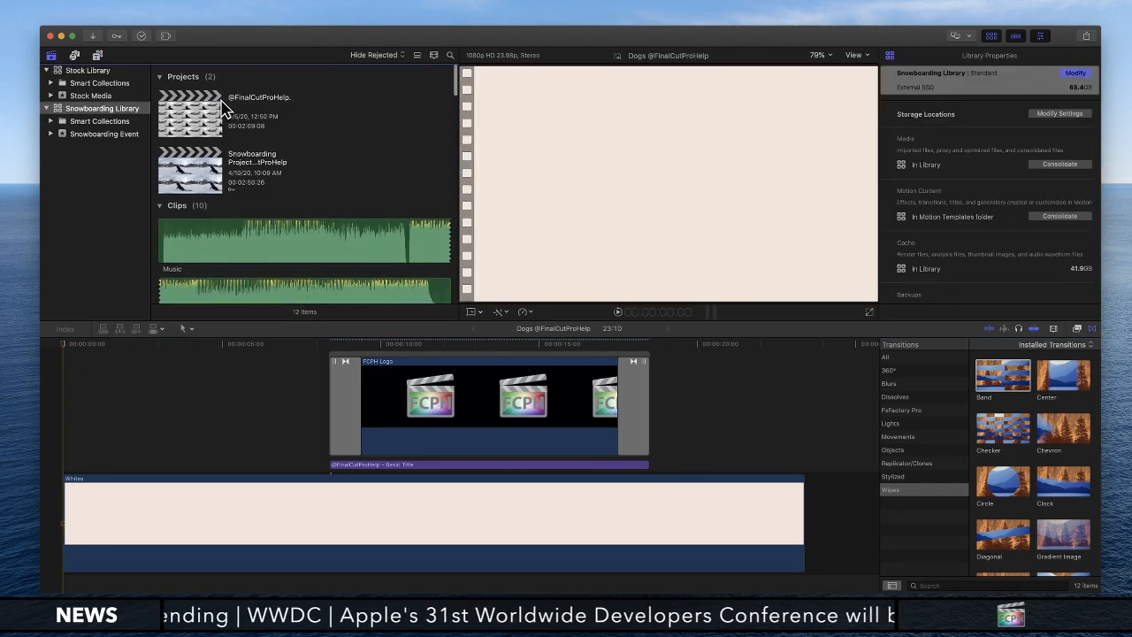
click(90, 70)
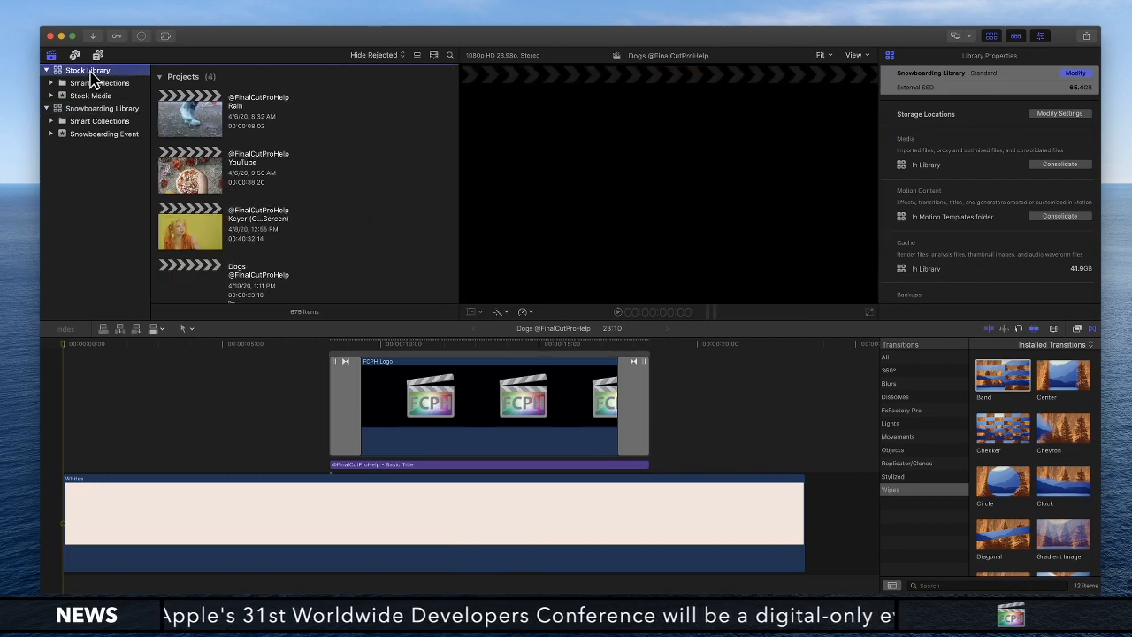
scroll(230, 188, down, 2)
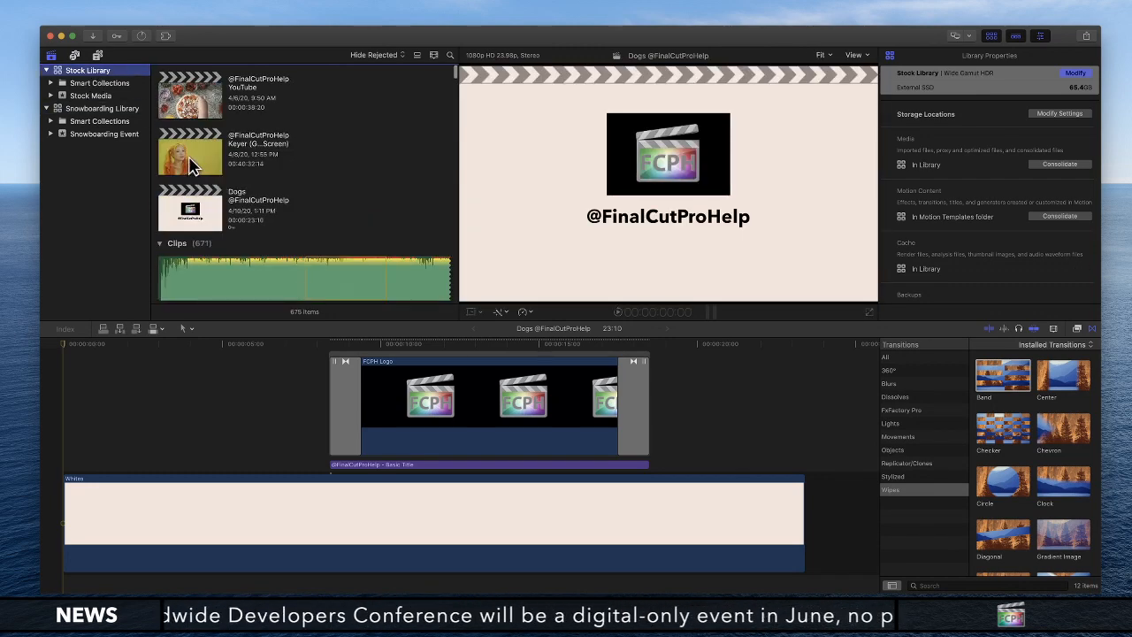
double_click(190, 170)
double_click(198, 213)
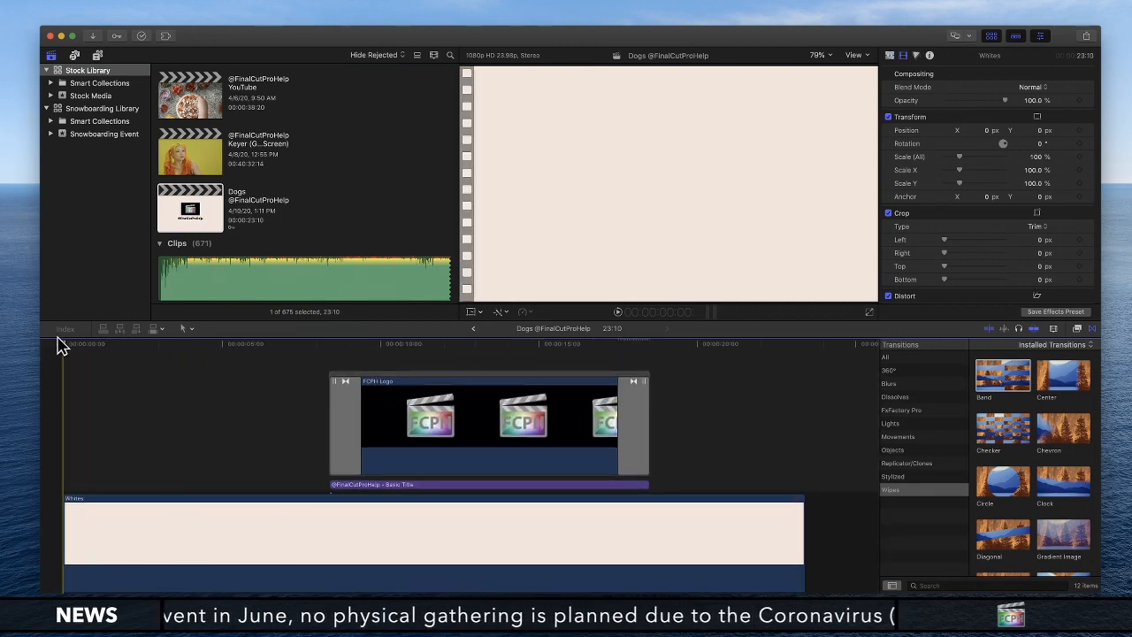
- Play the project from its start and examine the logo's opening Cross Dissolve frame by frame
key(space)
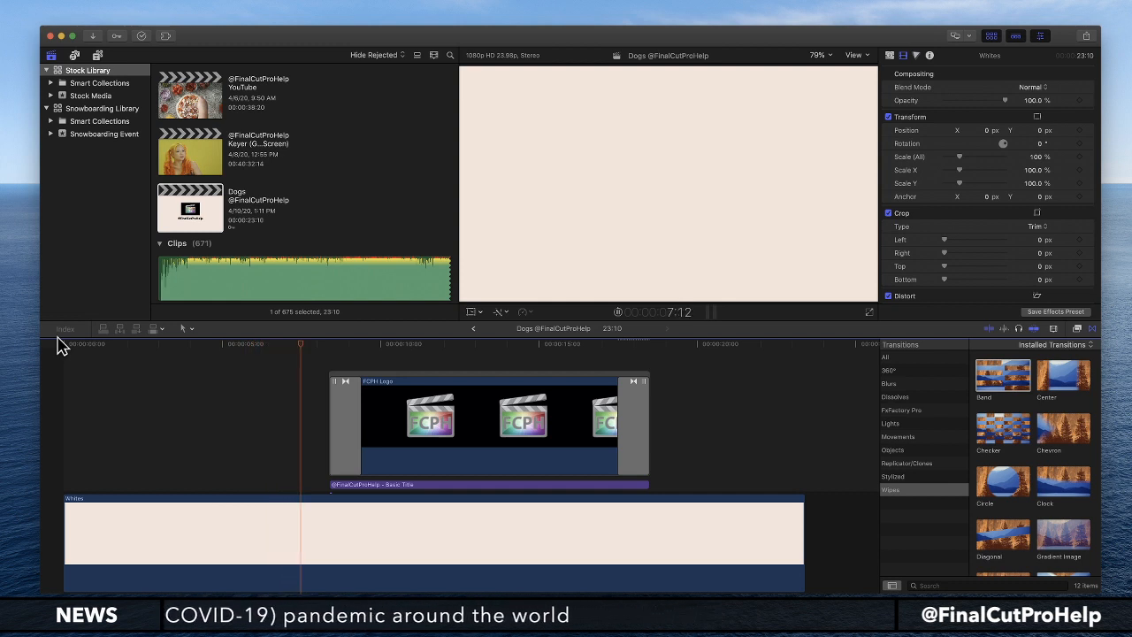
key(space)
key(Left)
key(Left)
key(Left)
key(Left)
key(Left)
key(Left)
key(Left)
key(Left)
key(Left)
key(Left)
key(Left)
key(Left)
key(Left)
key(Left)
key(Left)
key(Left)
key(Left)
key(Left)
key(Left)
key(Left)
key(Left)
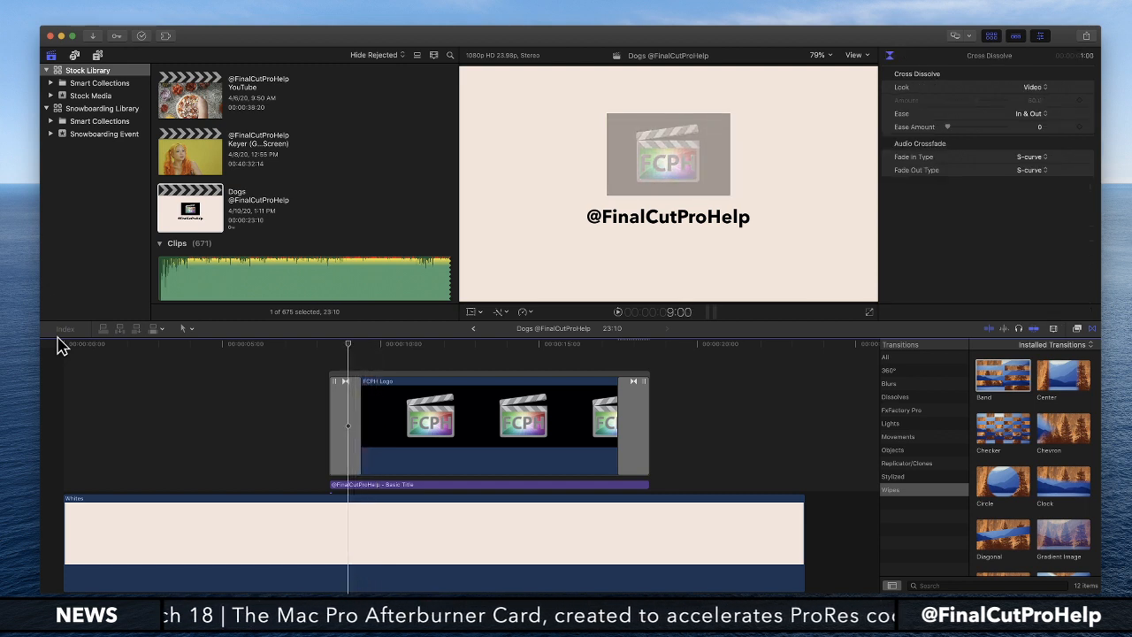
key(Left)
key(Left)
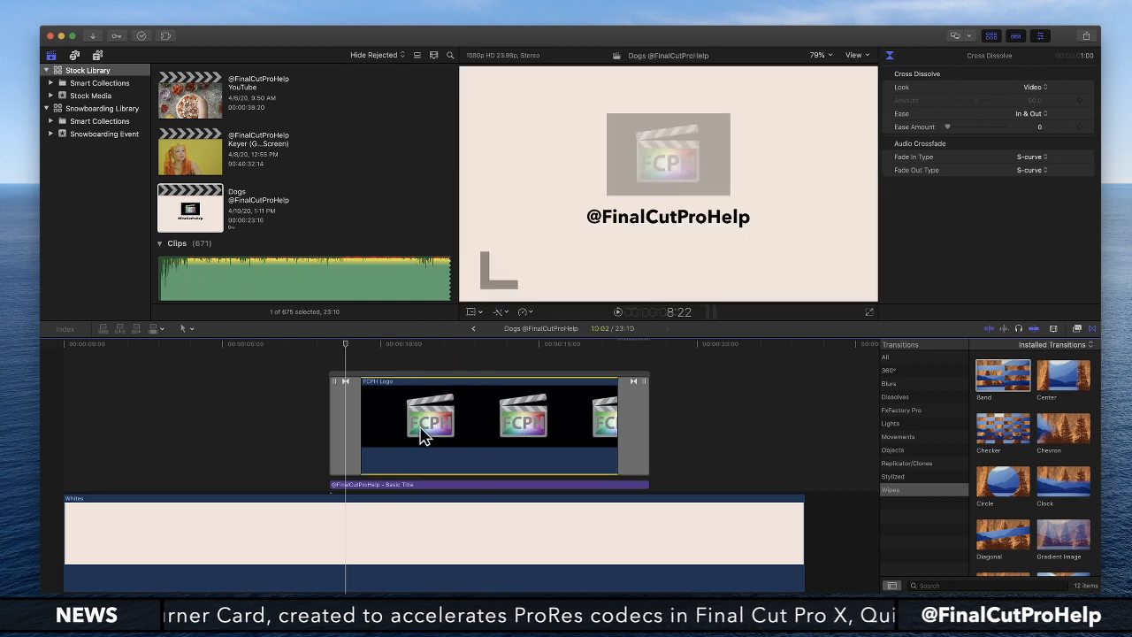
click(447, 427)
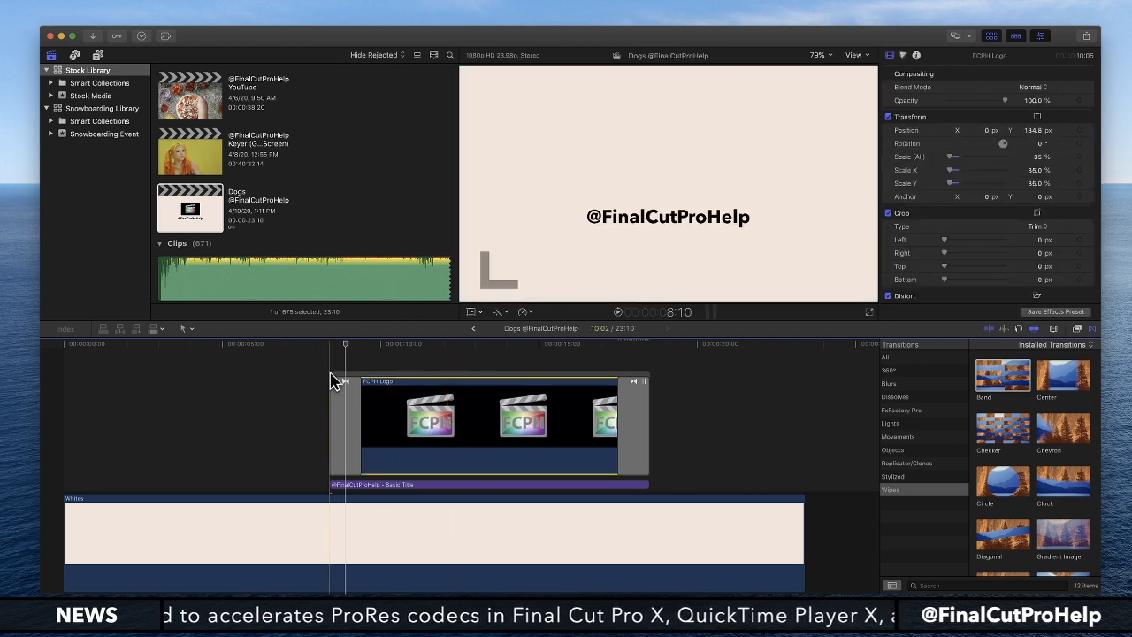
click(340, 344)
drag(340, 351, 332, 350)
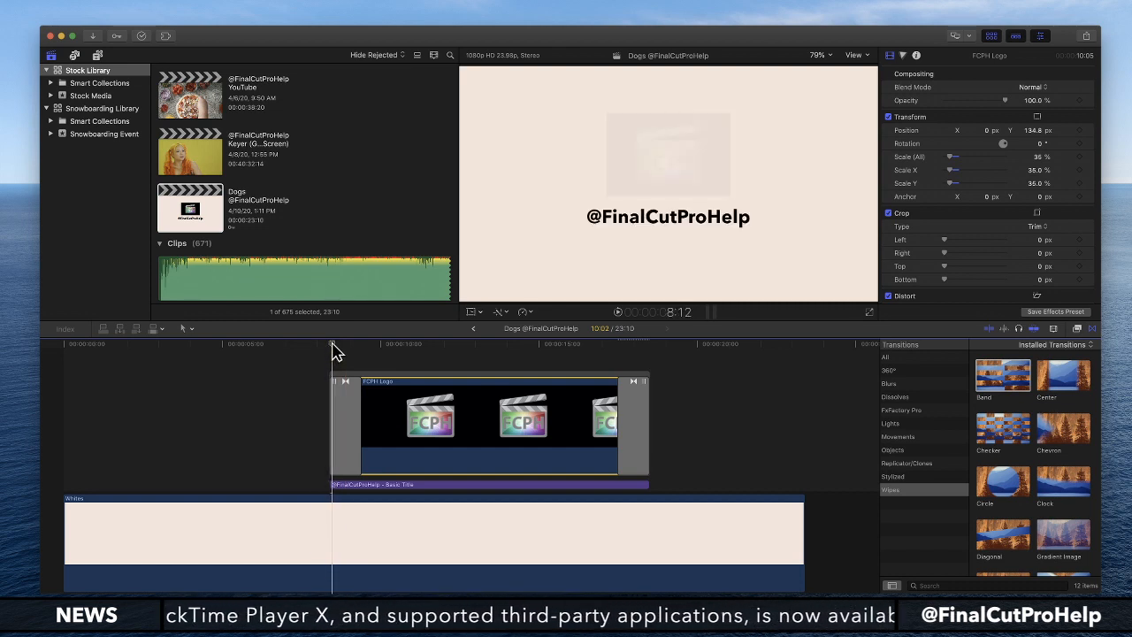
- Add the default Cross Dissolve transition to both ends of the Basic Title clip
click(340, 484)
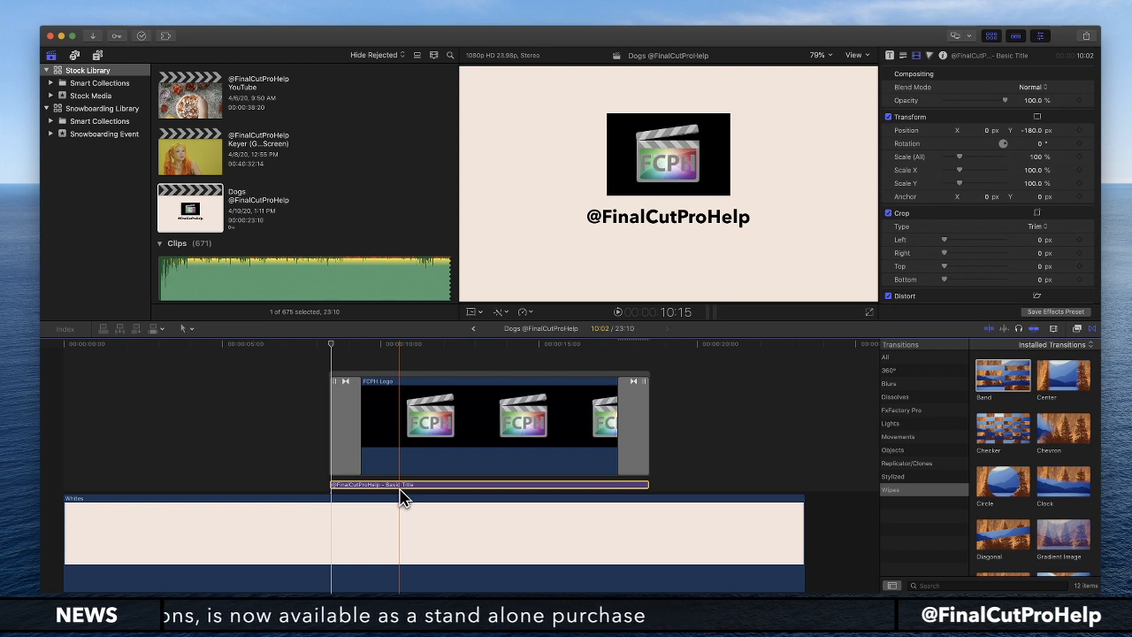
key(super+t)
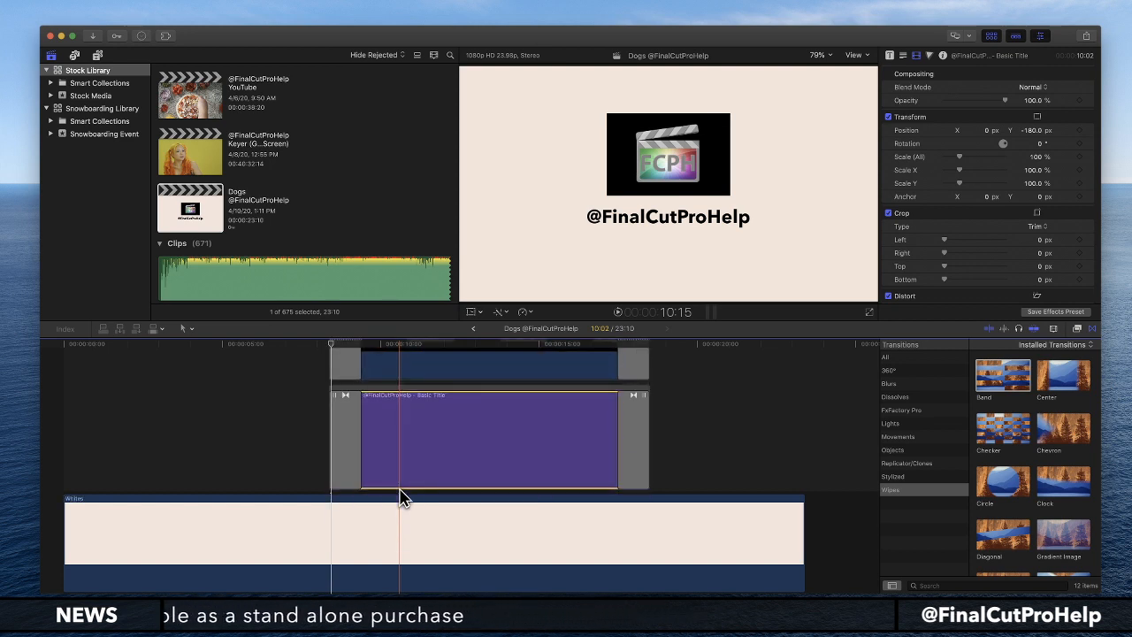
scroll(397, 468, up, 3)
scroll(397, 478, up, 1)
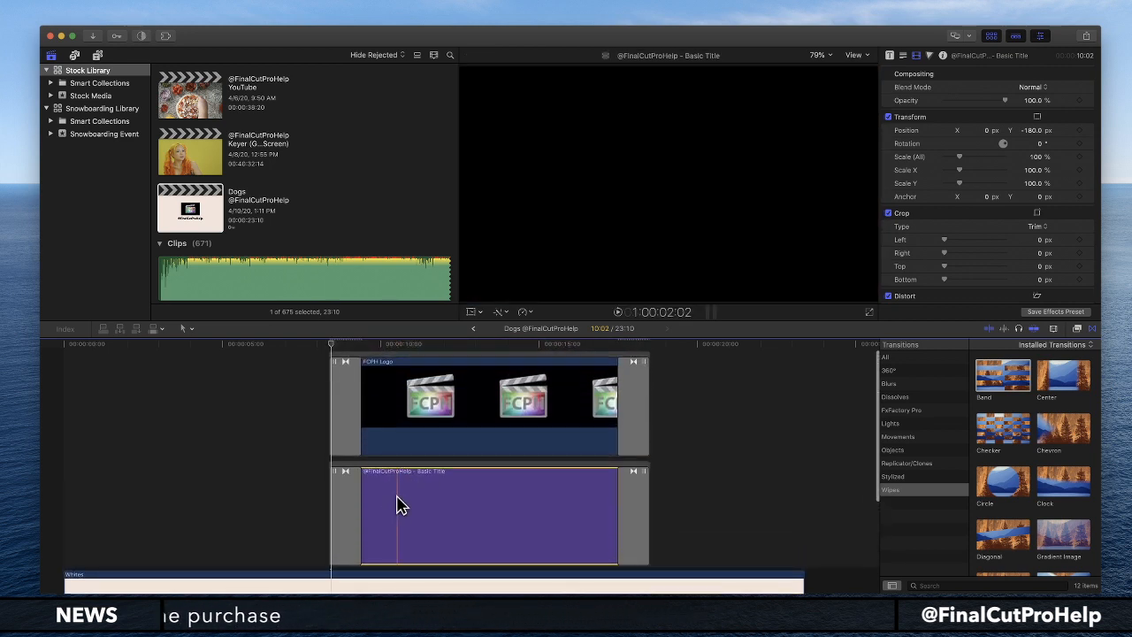
scroll(397, 504, up, 1)
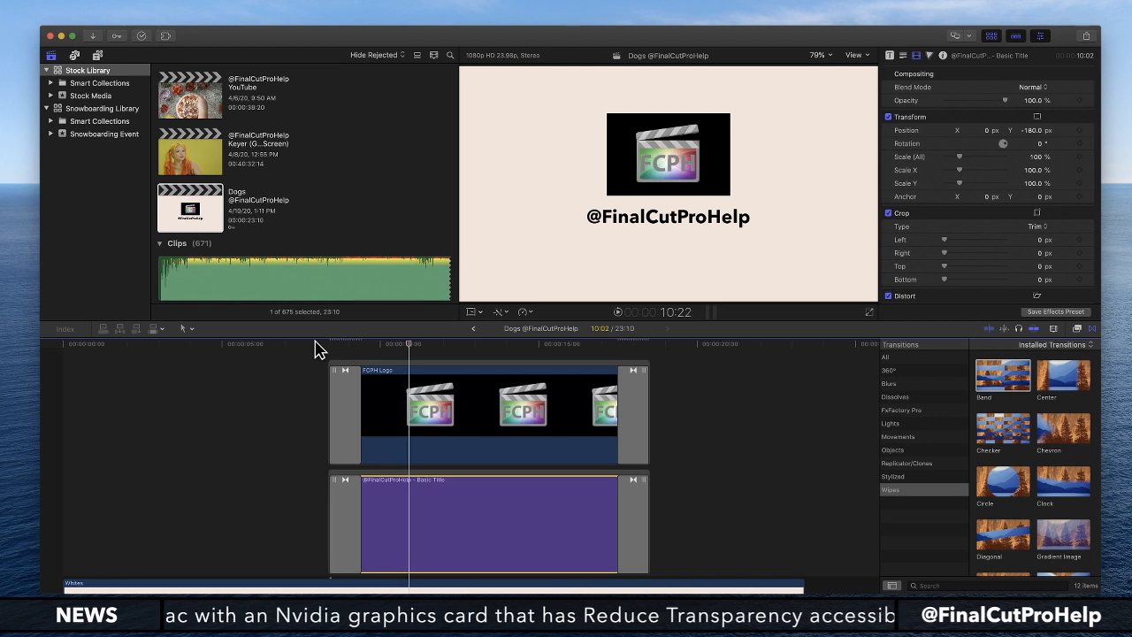
- Reduce the clip height in the timeline so the logo, title and Whites layers all fit
scroll(340, 361, down, 3)
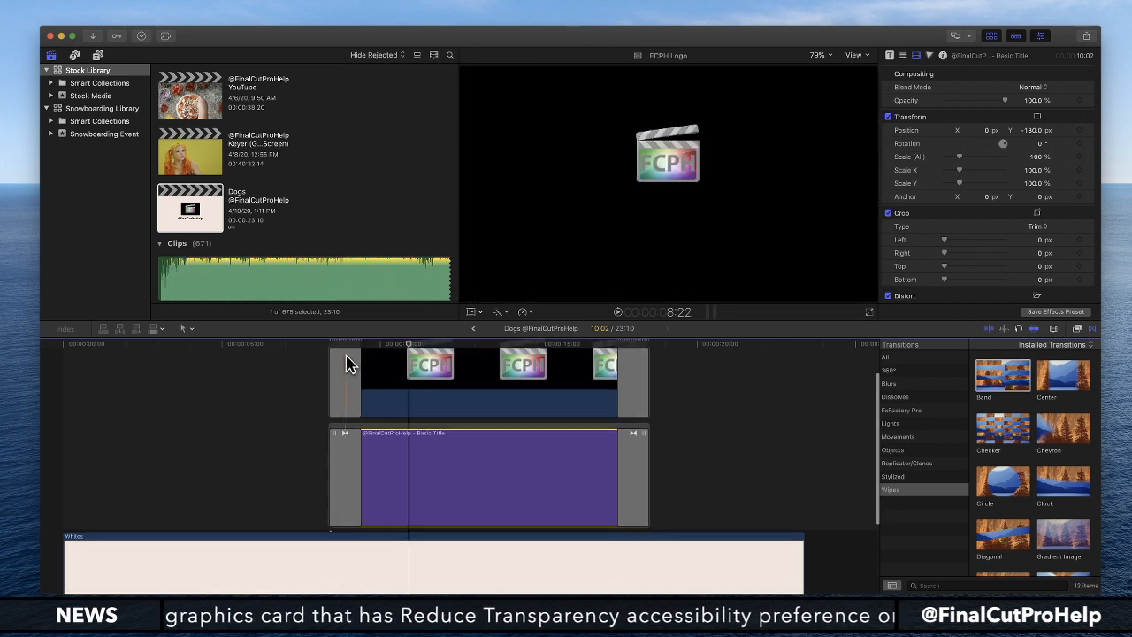
click(1054, 329)
drag(1040, 410, 1020, 407)
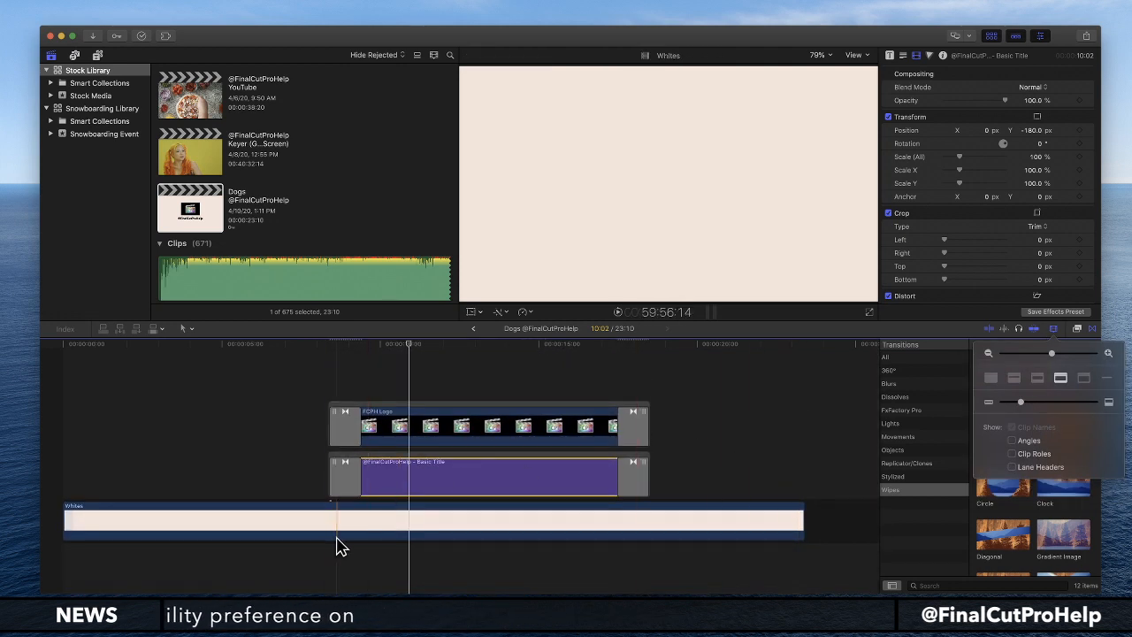
- Insert the Custom solid generator at the timeline's start before Whites and place the playhead over it at 6:03
click(307, 523)
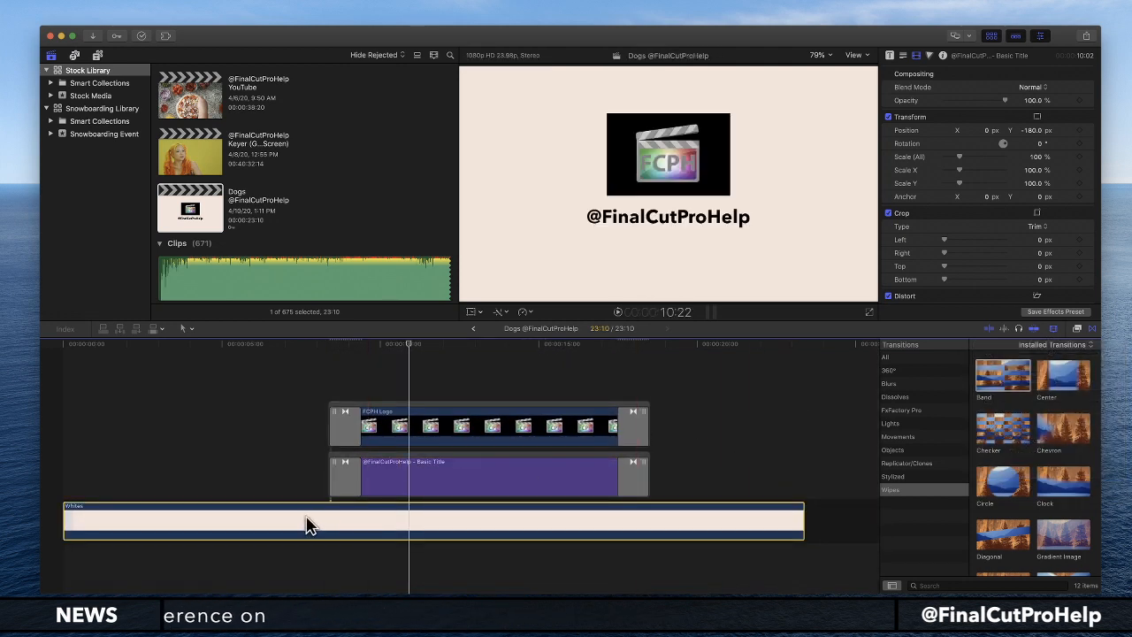
click(97, 56)
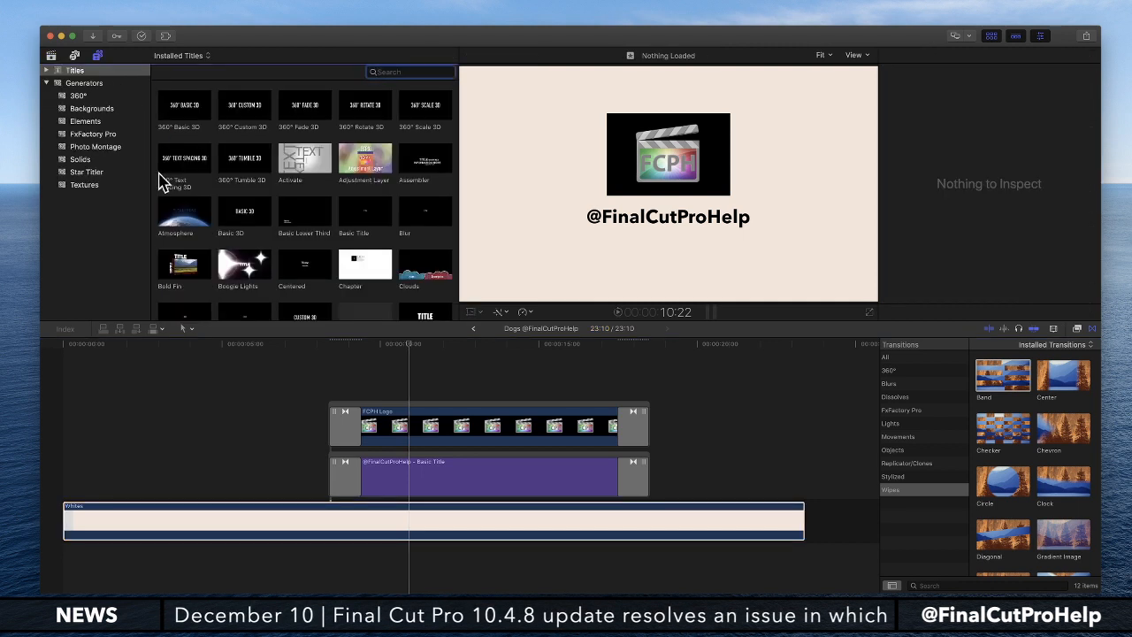
click(89, 160)
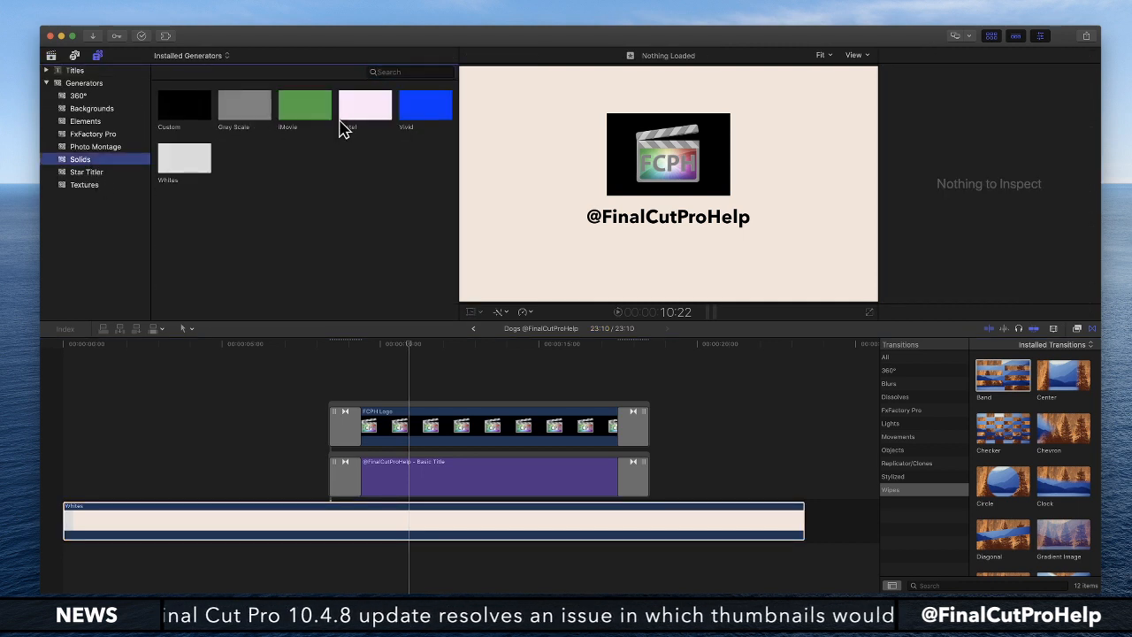
drag(431, 120, 402, 129)
drag(163, 111, 61, 520)
click(258, 354)
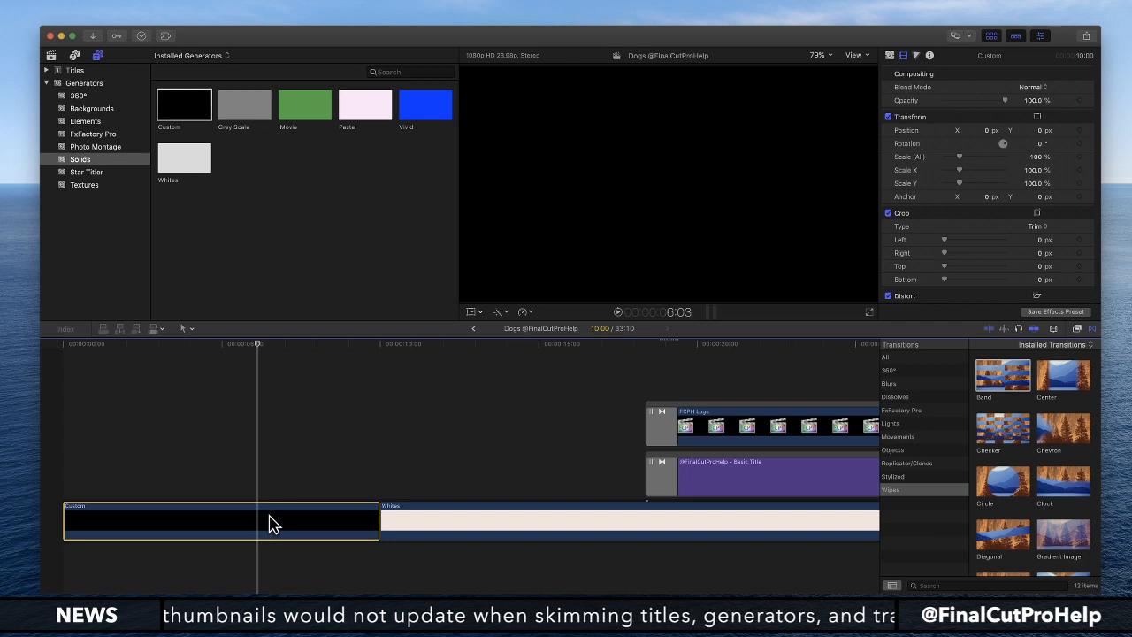
- Change the Custom generator's color to a light blue
click(889, 56)
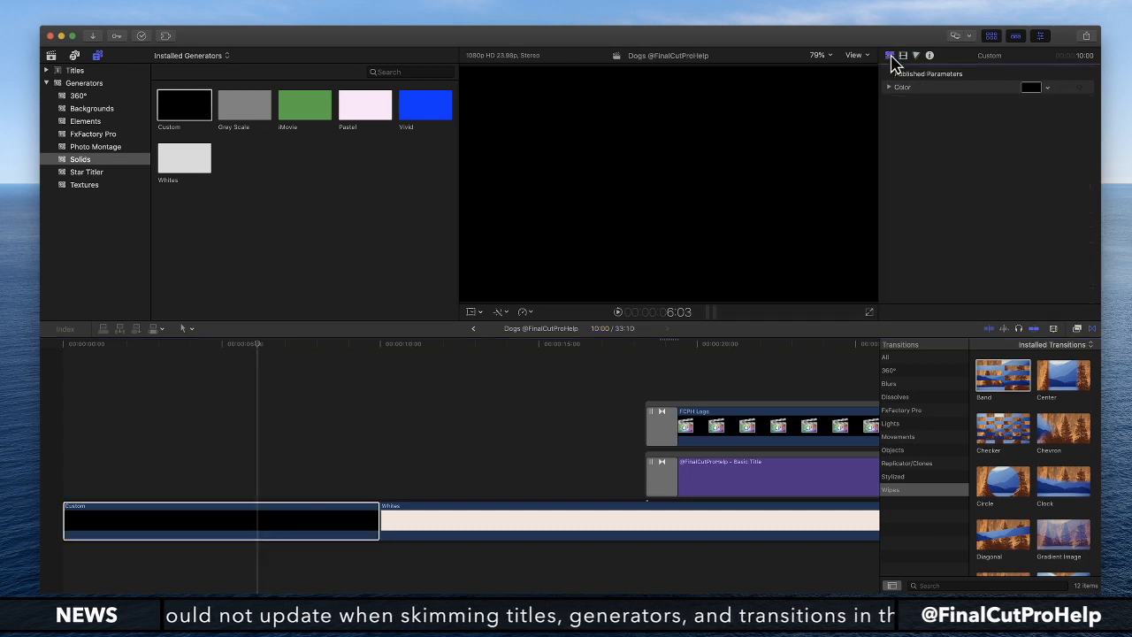
click(1032, 86)
drag(939, 239, 872, 245)
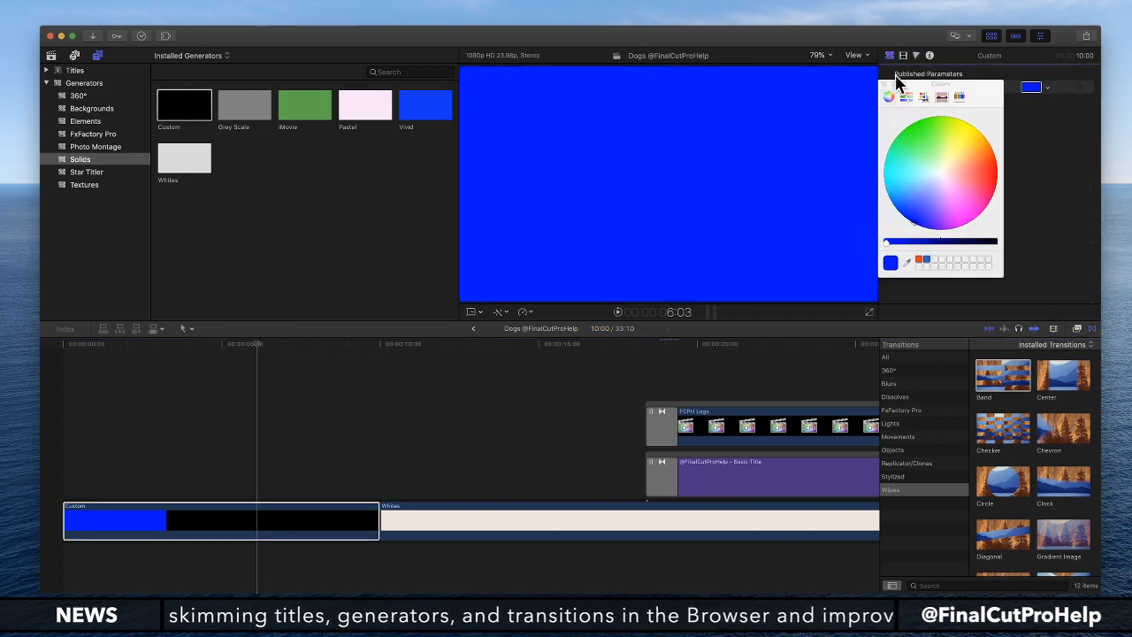
mouse_move(926, 195)
mouse_down()
mouse_move(914, 210)
mouse_move(934, 189)
mouse_move(917, 185)
mouse_move(918, 195)
mouse_up()
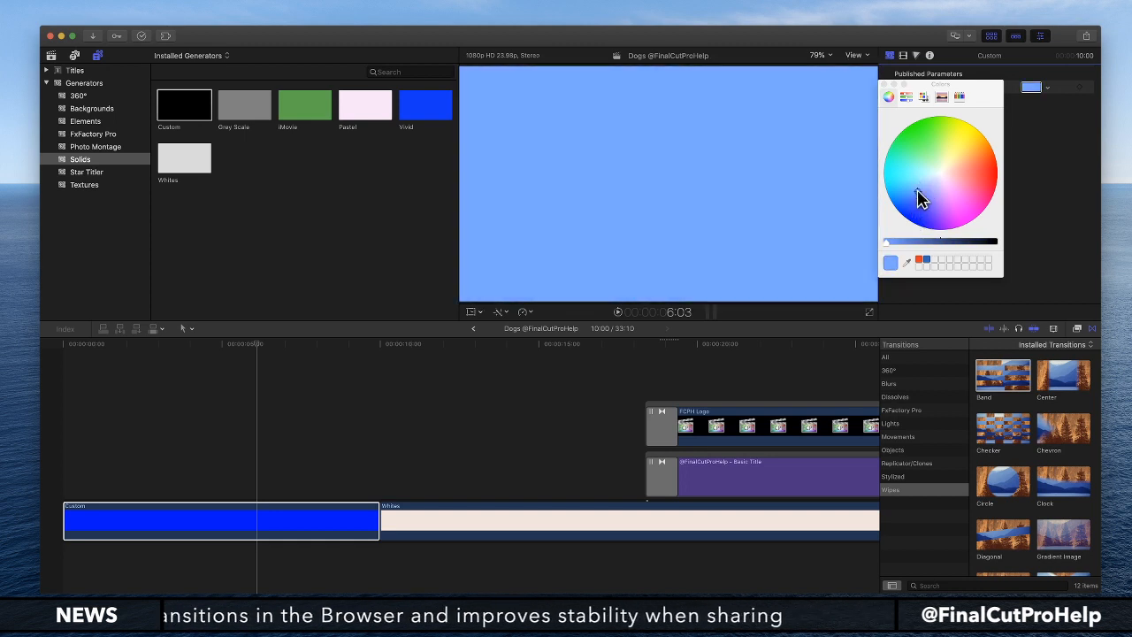
click(886, 85)
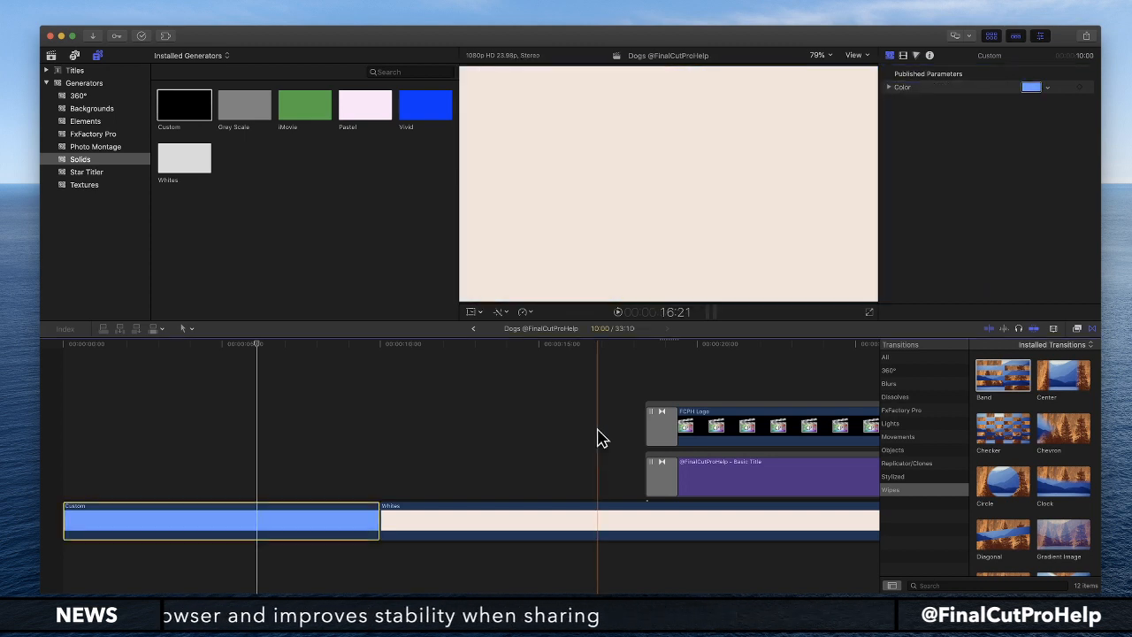
- Shift the logo and title clips earlier to span both backgrounds, and add the default Cross Dissolve between Custom and Whites
drag(533, 468, 337, 399)
click(373, 523)
key(super+t)
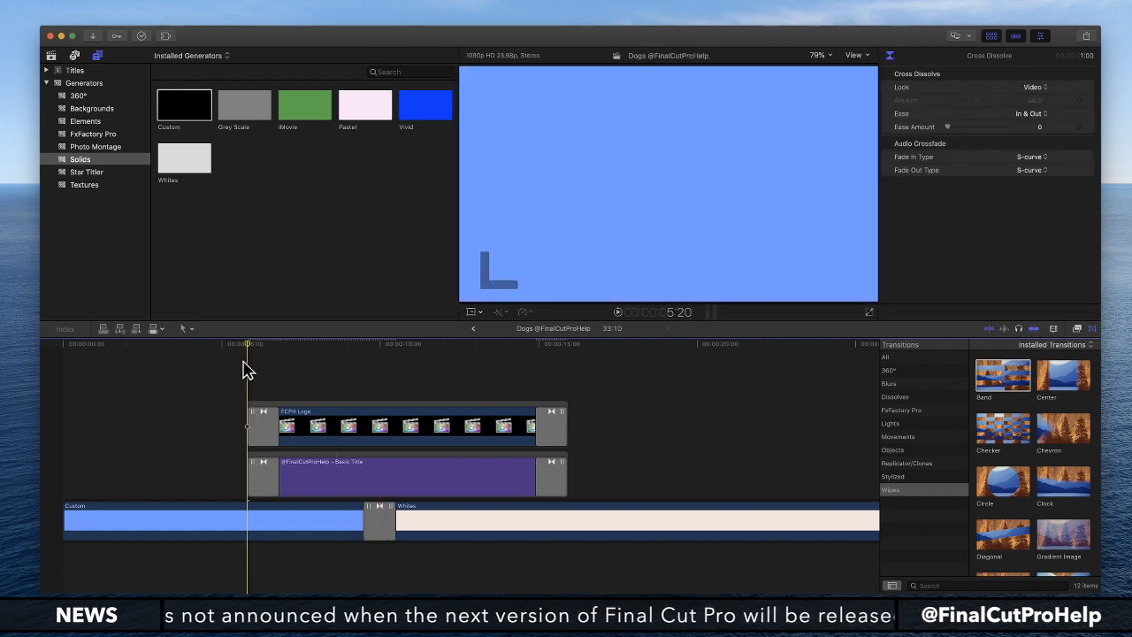
- Play the logo and title sequence from 5:06 and inspect the Cross Dissolve between the two backgrounds
mouse_move(245, 348)
mouse_down()
mouse_move(217, 348)
mouse_move(230, 346)
mouse_up()
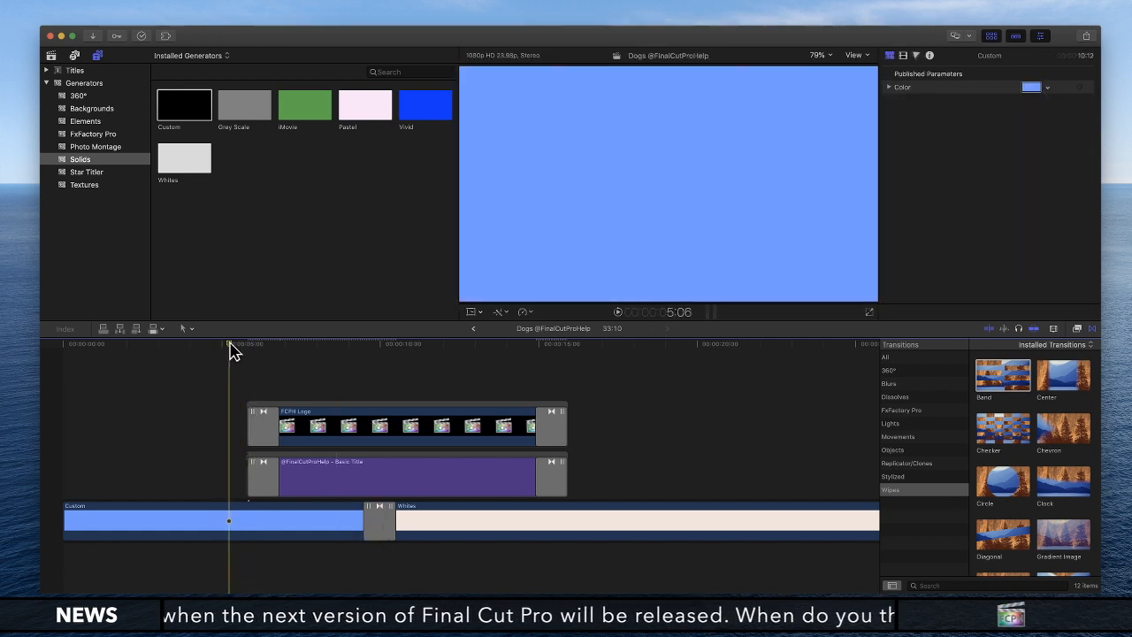
key(space)
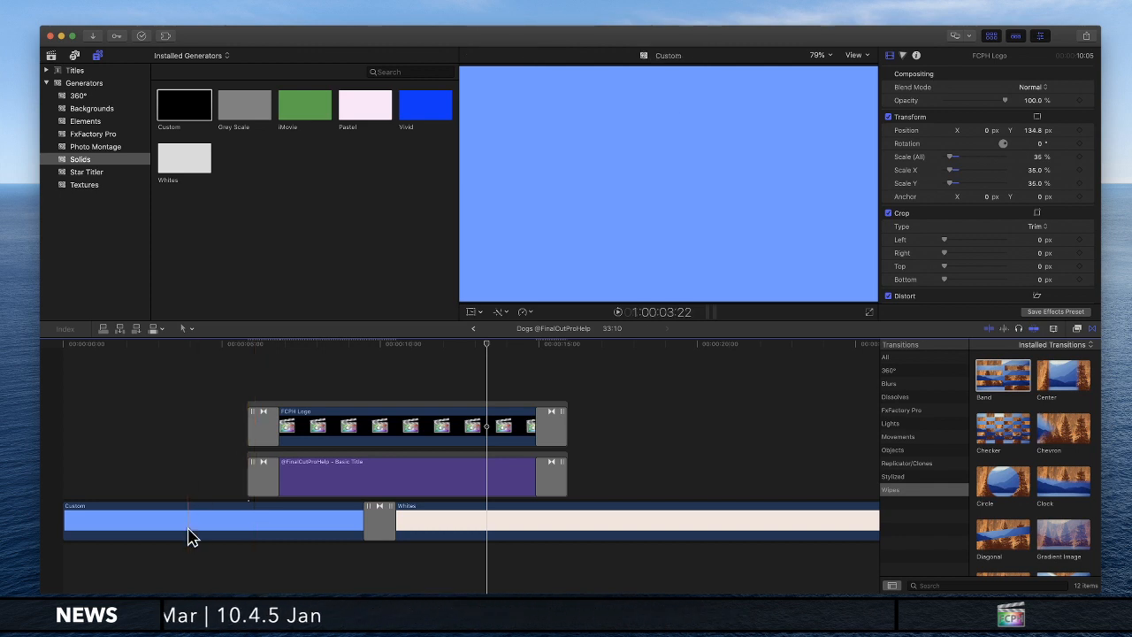
click(378, 529)
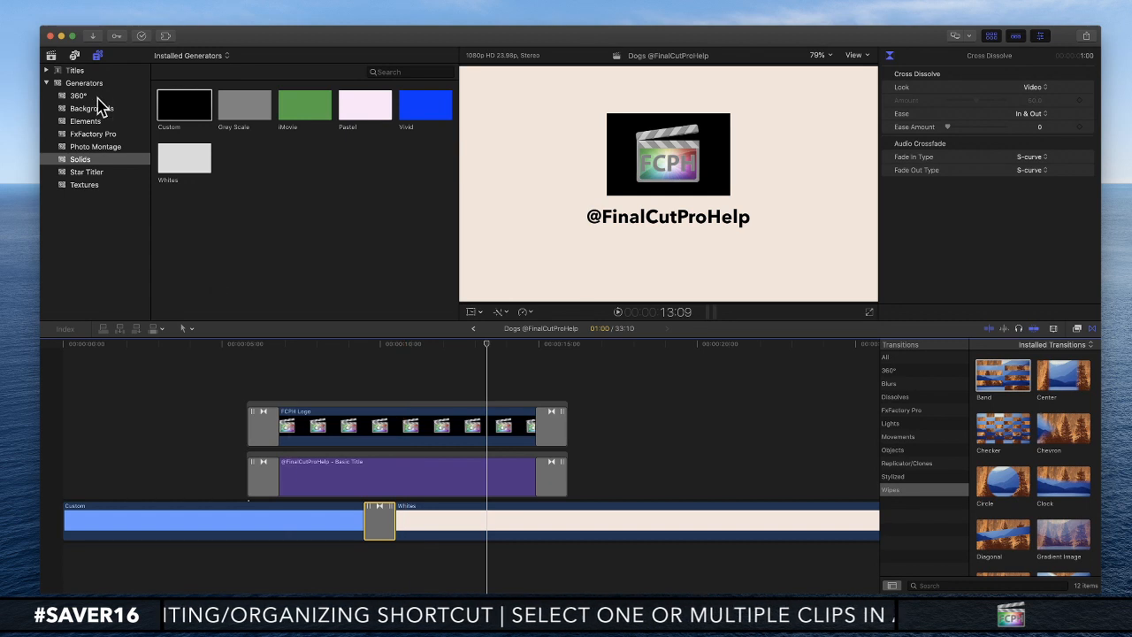
- Show the media libraries and delete the connected logo and Basic Title clips with their transitions
click(51, 55)
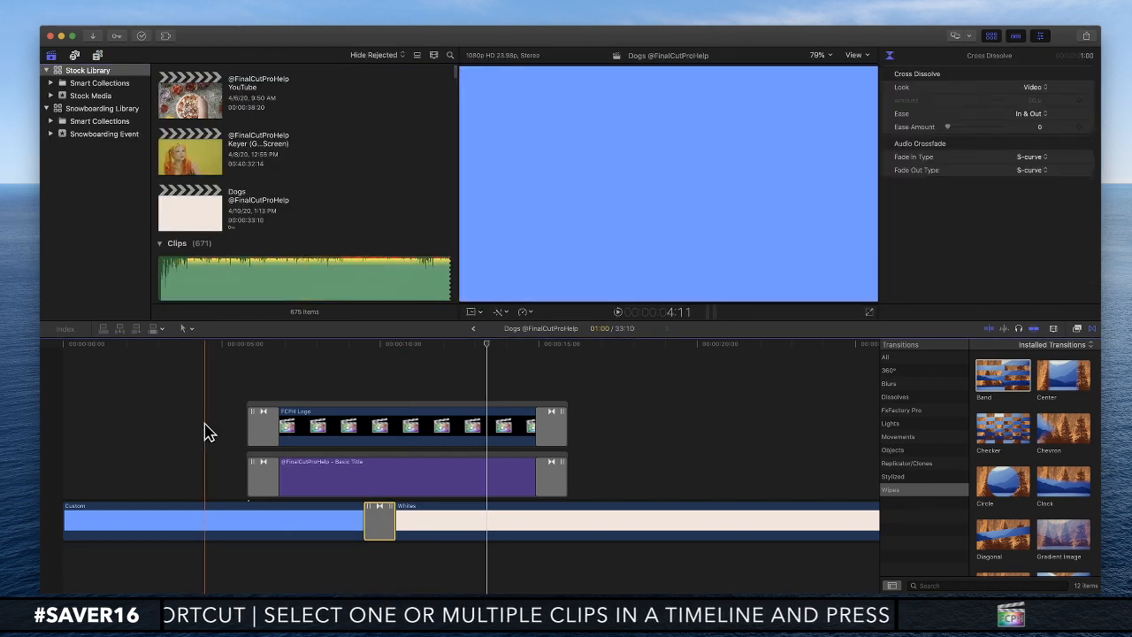
drag(232, 480, 458, 409)
key(Delete)
drag(358, 445, 237, 406)
key(Delete)
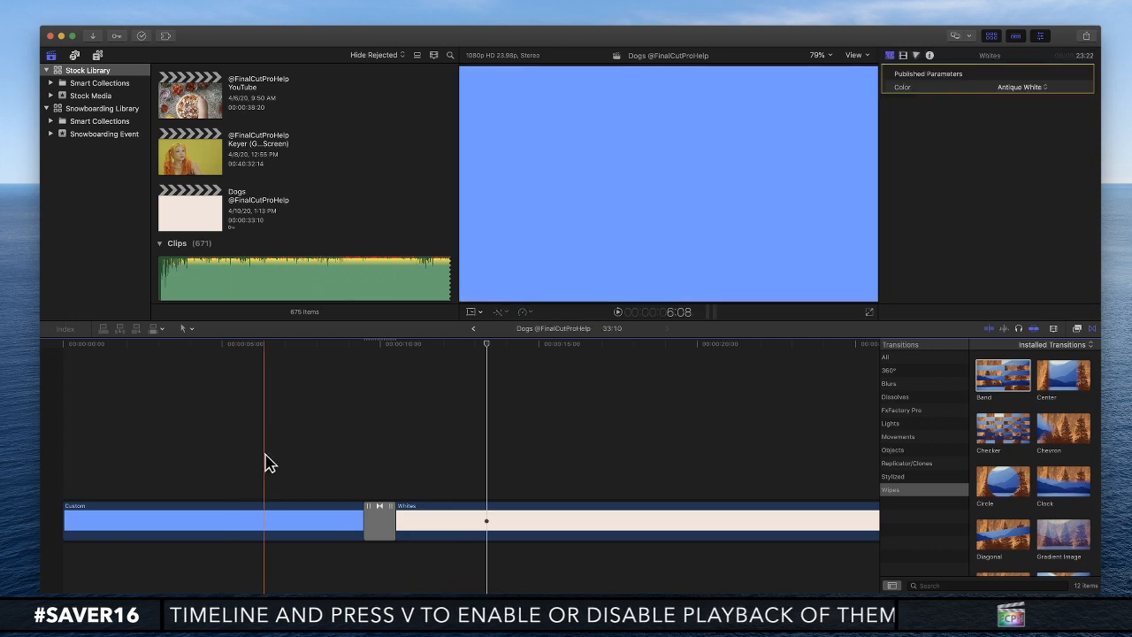
- Find the PizzaToppings clip in the Stock Library and connect it above the backgrounds at 6:23
click(375, 518)
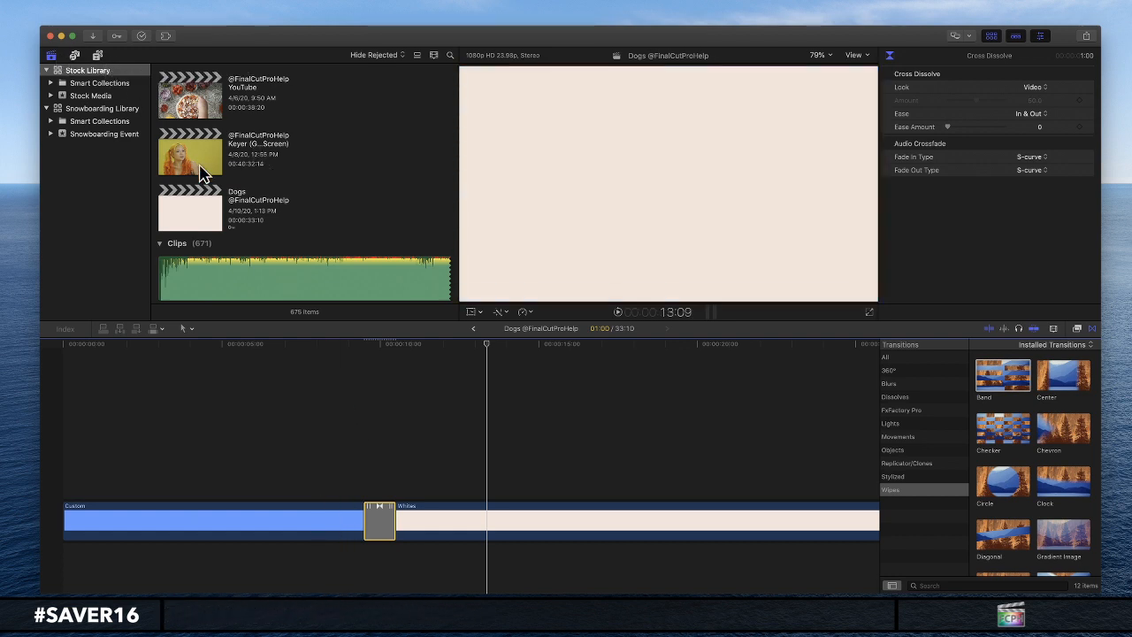
scroll(205, 172, down, 5)
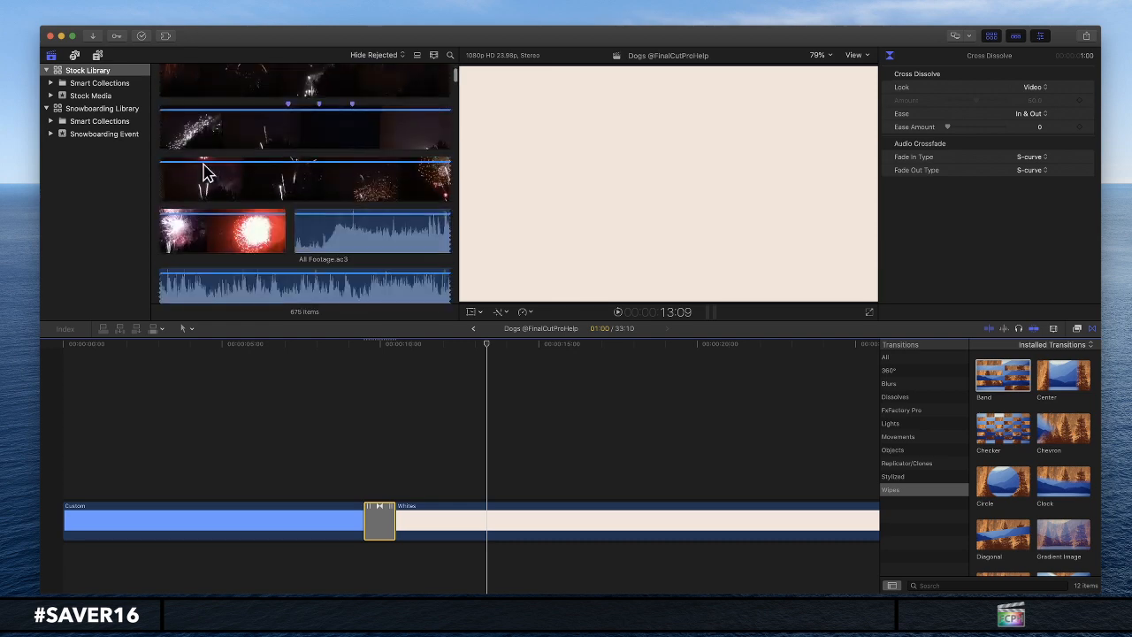
scroll(398, 150, down, 10)
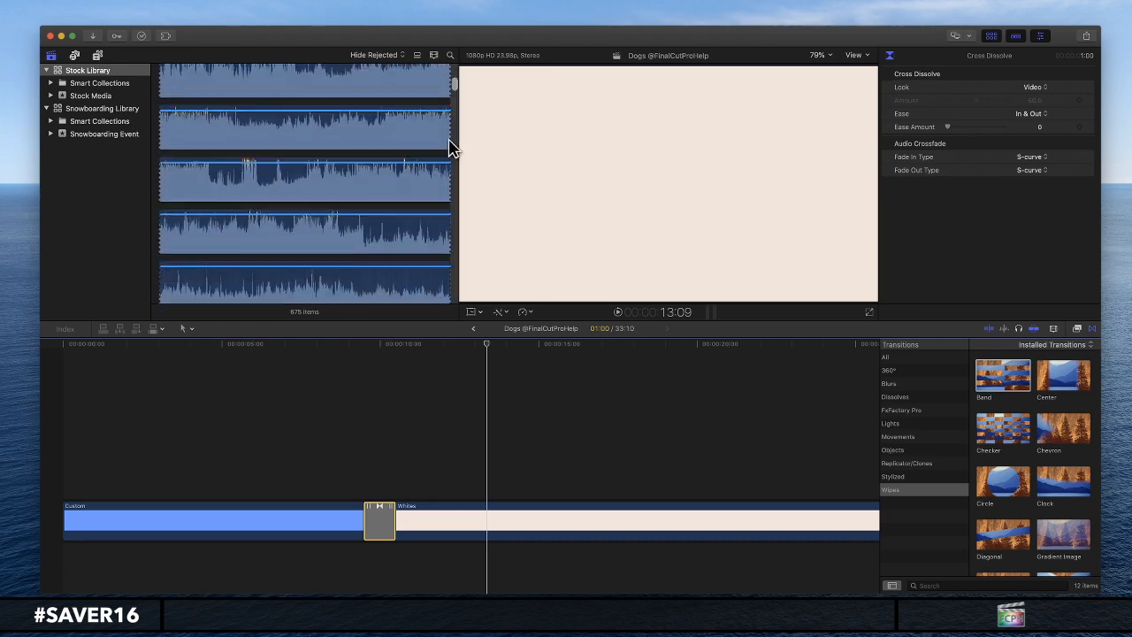
drag(457, 89, 444, 309)
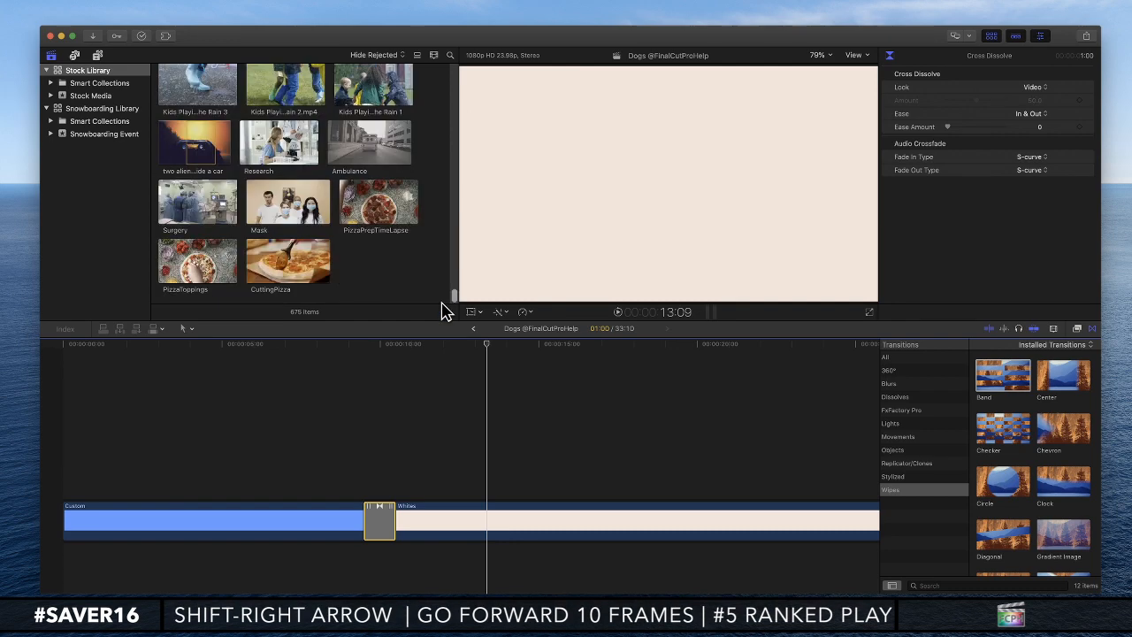
drag(196, 264, 283, 444)
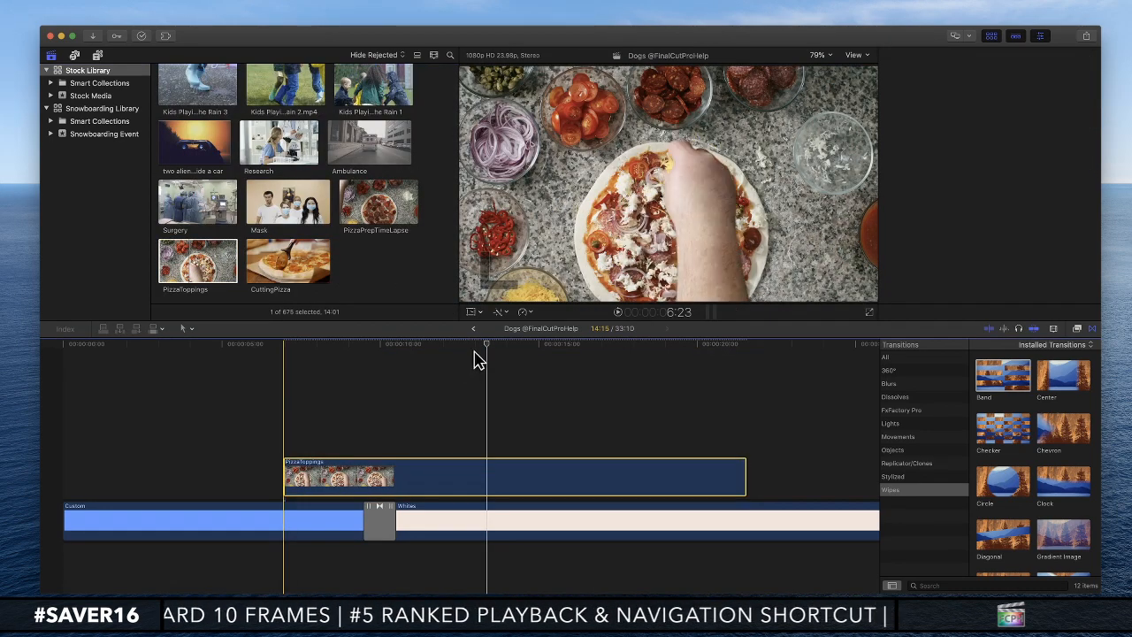
- Scale the connected PizzaToppings clip to 50%
key(super+4)
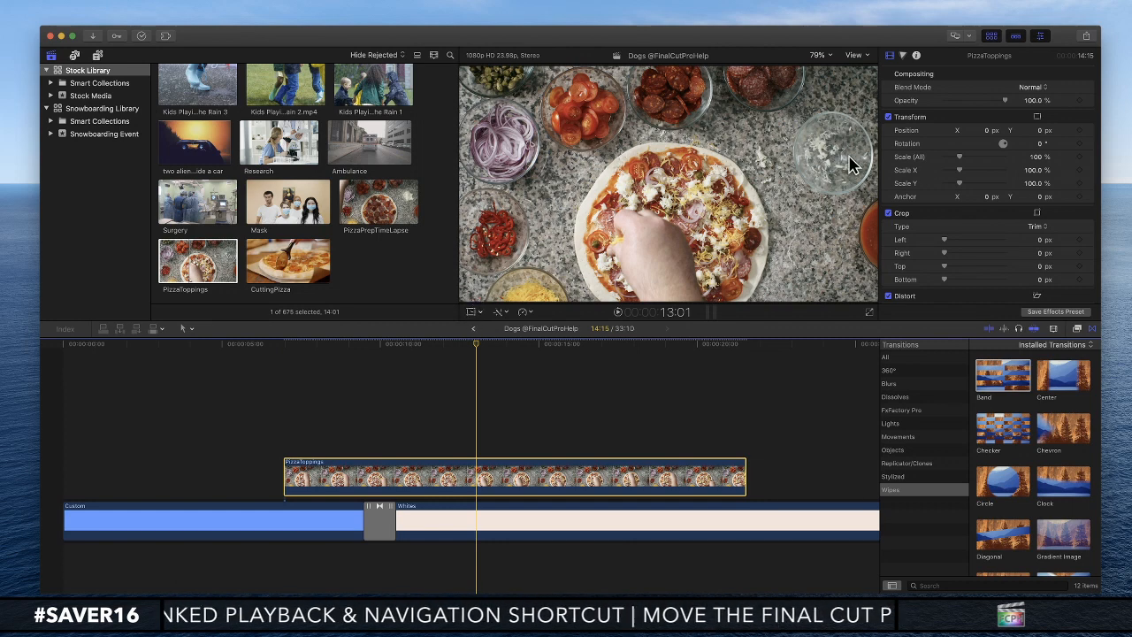
drag(960, 160, 952, 160)
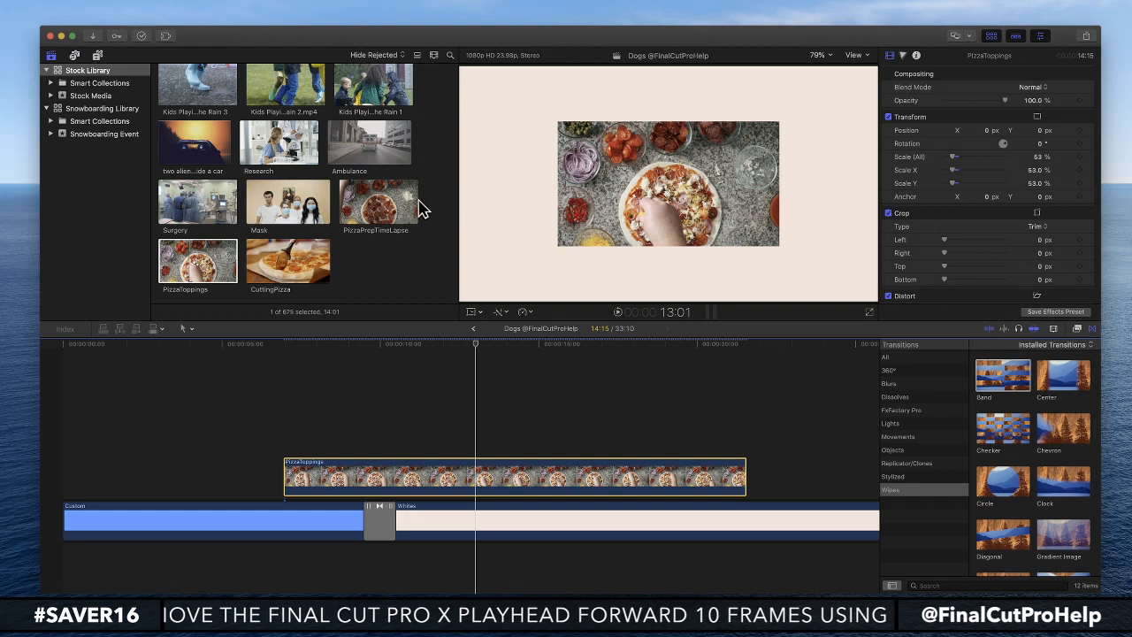
click(1037, 157)
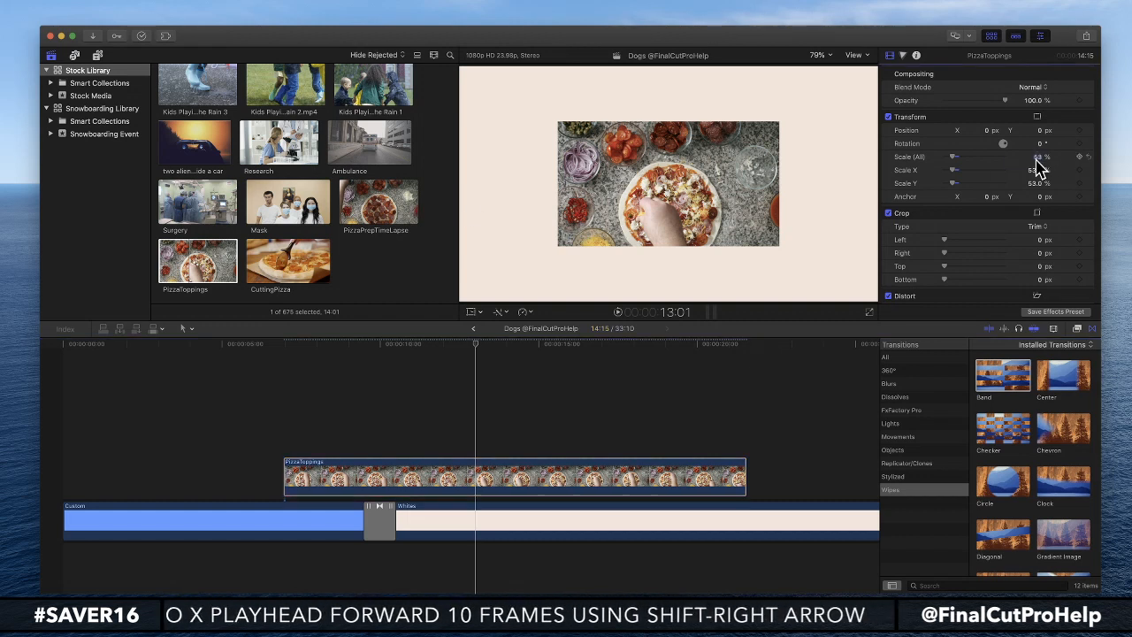
key(Return)
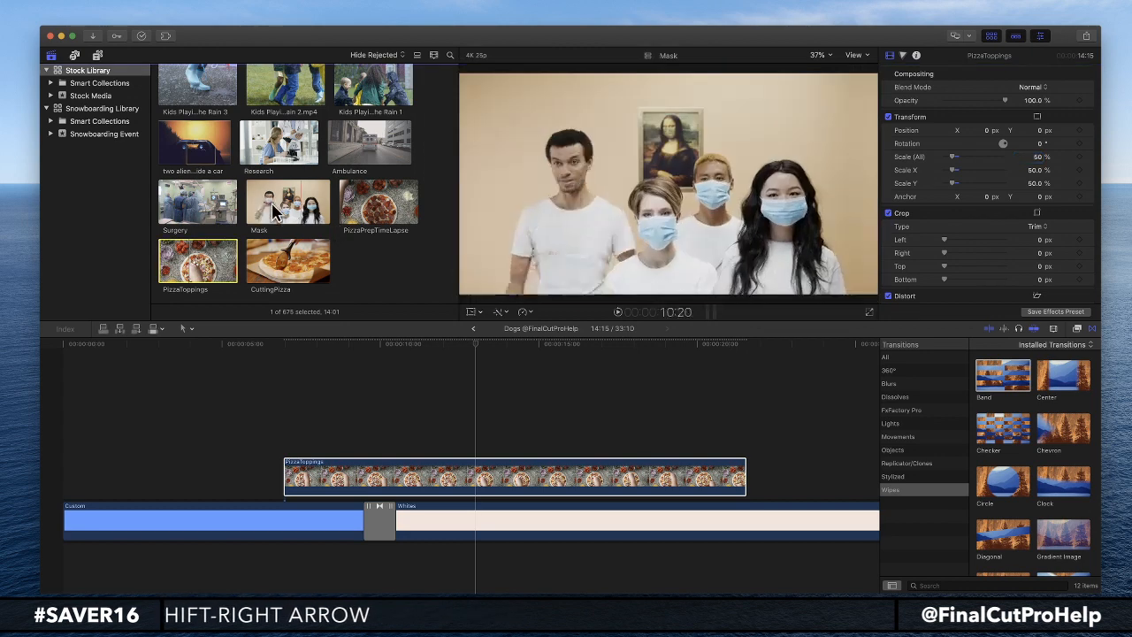
- Connect the Kids Playing In The Rain 3 clip above Whites, after the PizzaToppings clip
scroll(222, 164, up, 3)
scroll(222, 160, up, 1)
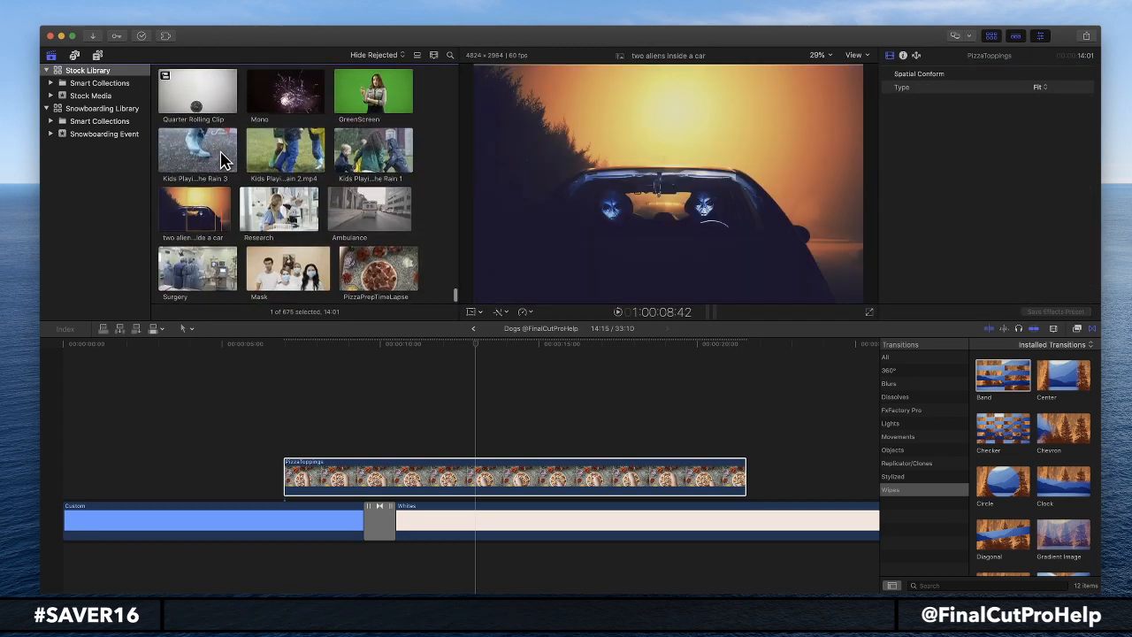
drag(222, 159, 756, 473)
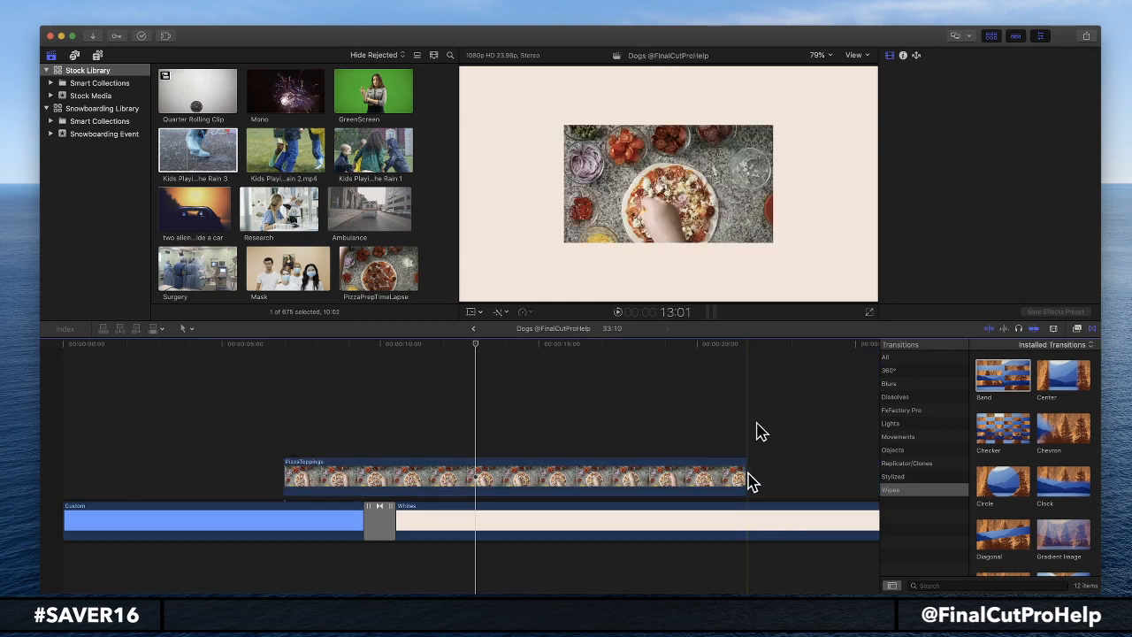
drag(752, 482, 757, 475)
click(759, 441)
- Trim PizzaToppings to 4:17 and Kids Playing In The Rain 3 to 5:04, and place them end to end above Whites
drag(190, 163, 432, 467)
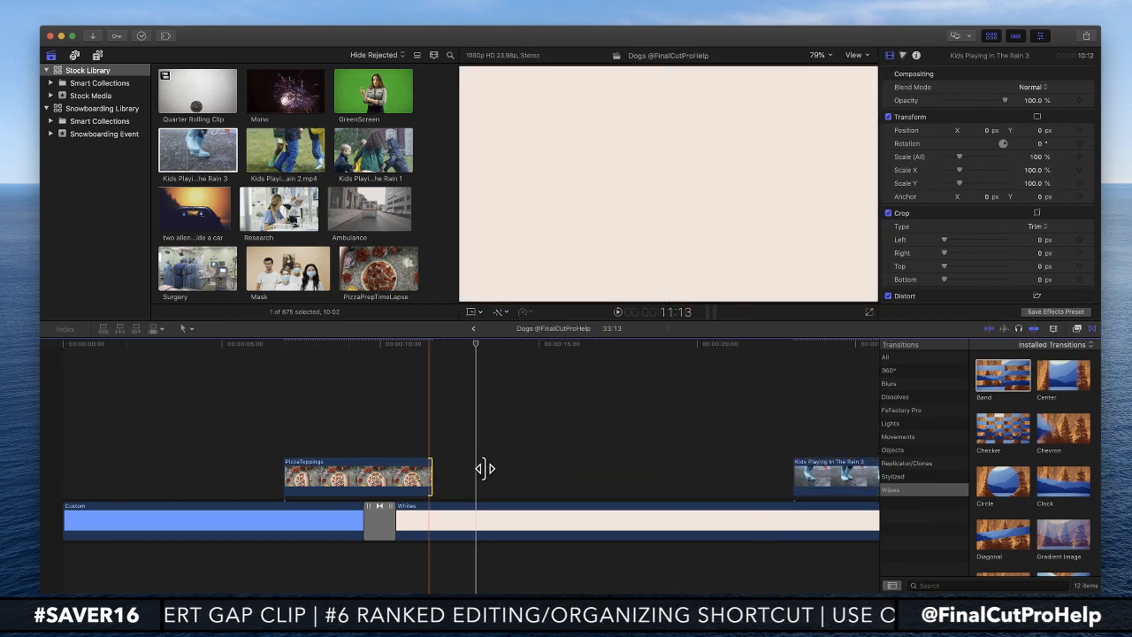
drag(347, 478, 253, 475)
drag(803, 480, 549, 482)
drag(264, 476, 478, 484)
- Scale the Kids Playing In The Rain 3 clip to 50%
click(607, 344)
click(617, 484)
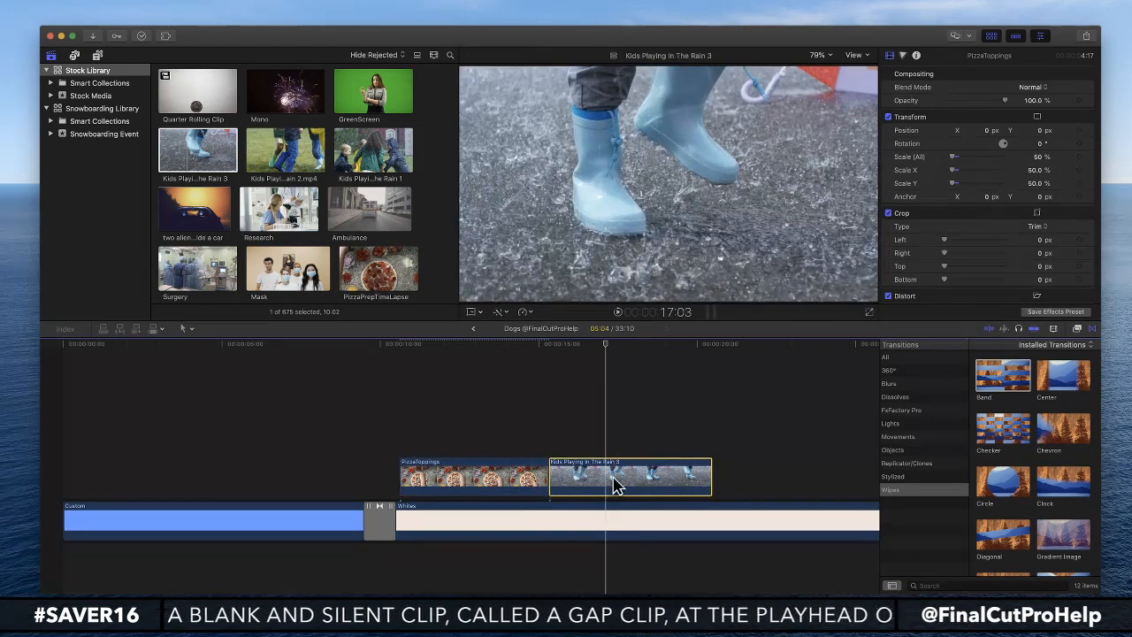
click(1042, 156)
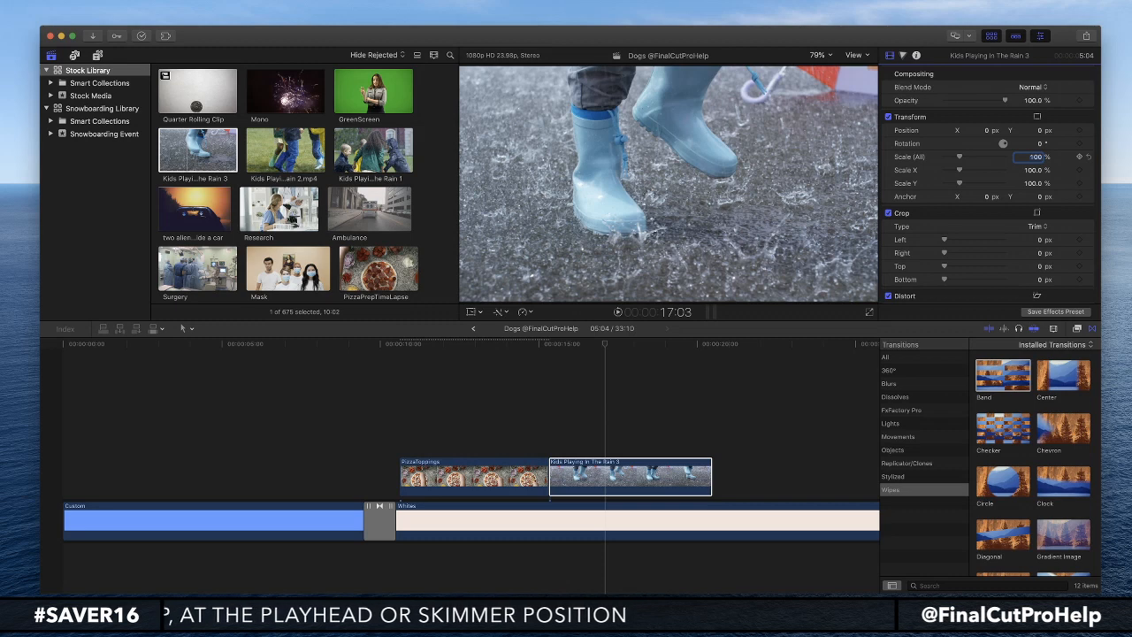
key(Return)
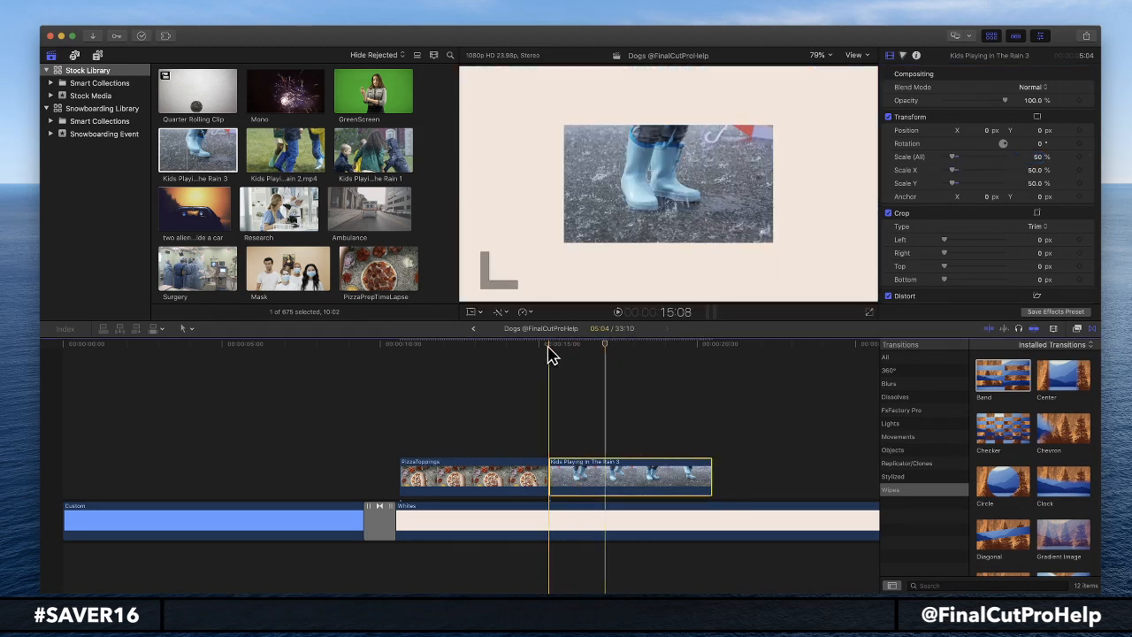
- Scrub across the cut between PizzaToppings and Kids Playing In The Rain 3
click(474, 352)
drag(474, 352, 637, 367)
click(600, 392)
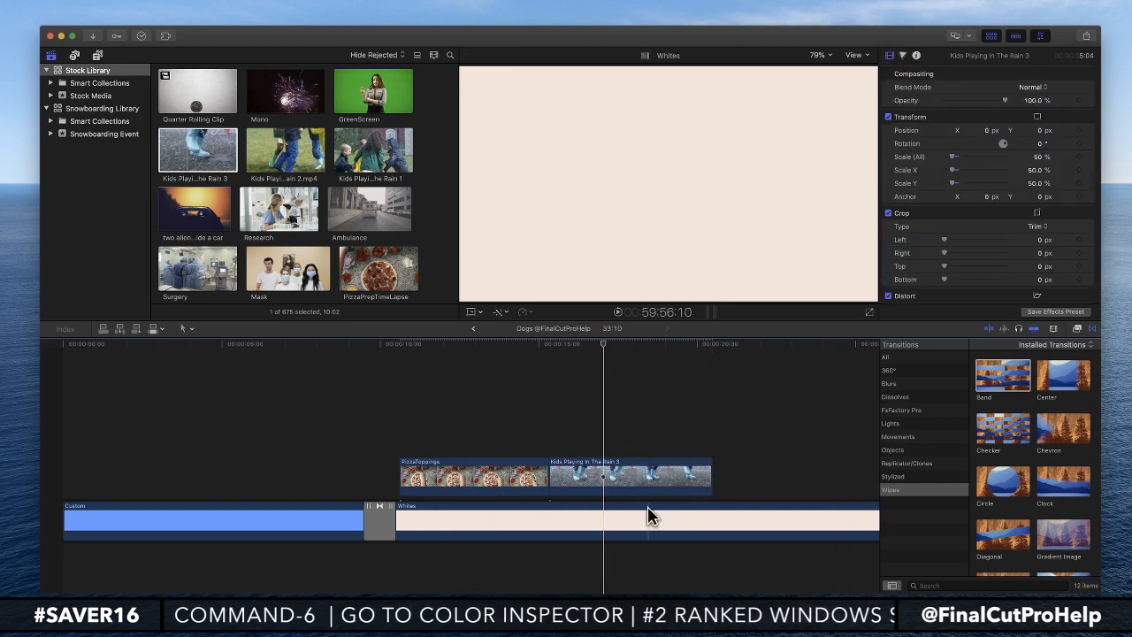
- Separate the two connected clips with a gap and add the default Cross Dissolve to both ends of PizzaToppings
scroll(563, 544, down, 2)
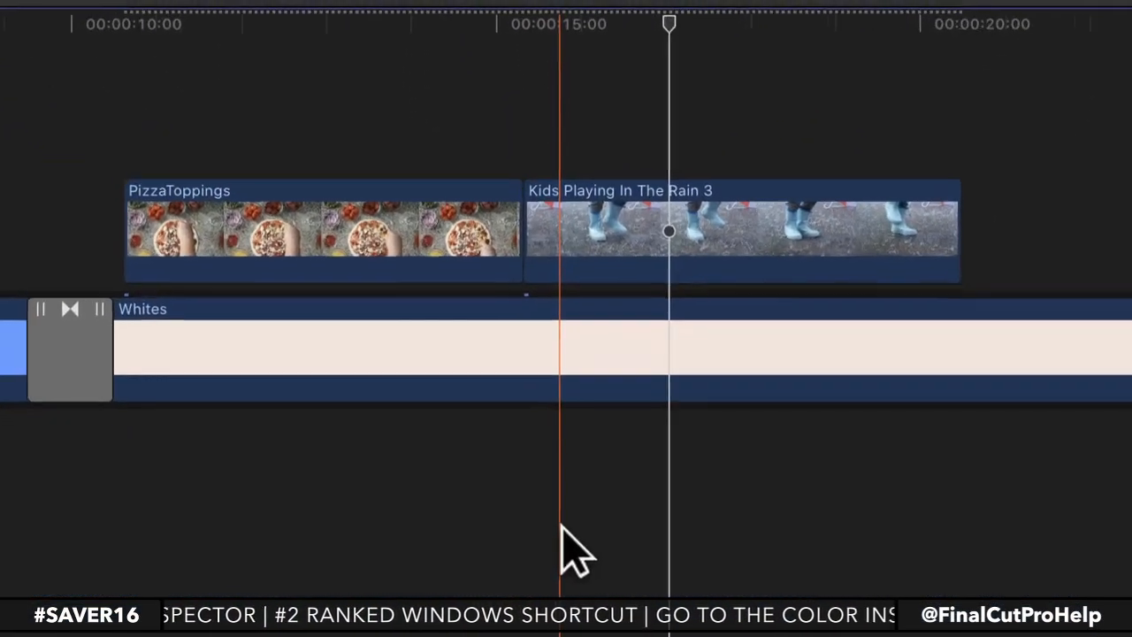
click(409, 253)
drag(353, 245, 310, 252)
drag(566, 240, 795, 234)
drag(374, 240, 504, 248)
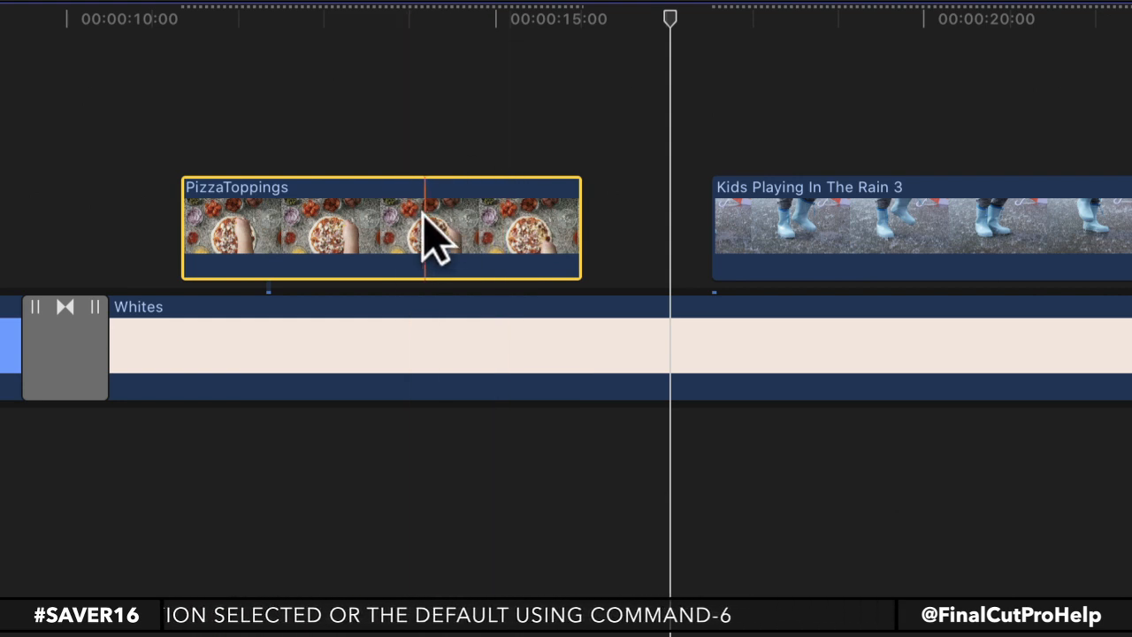
key(super+t)
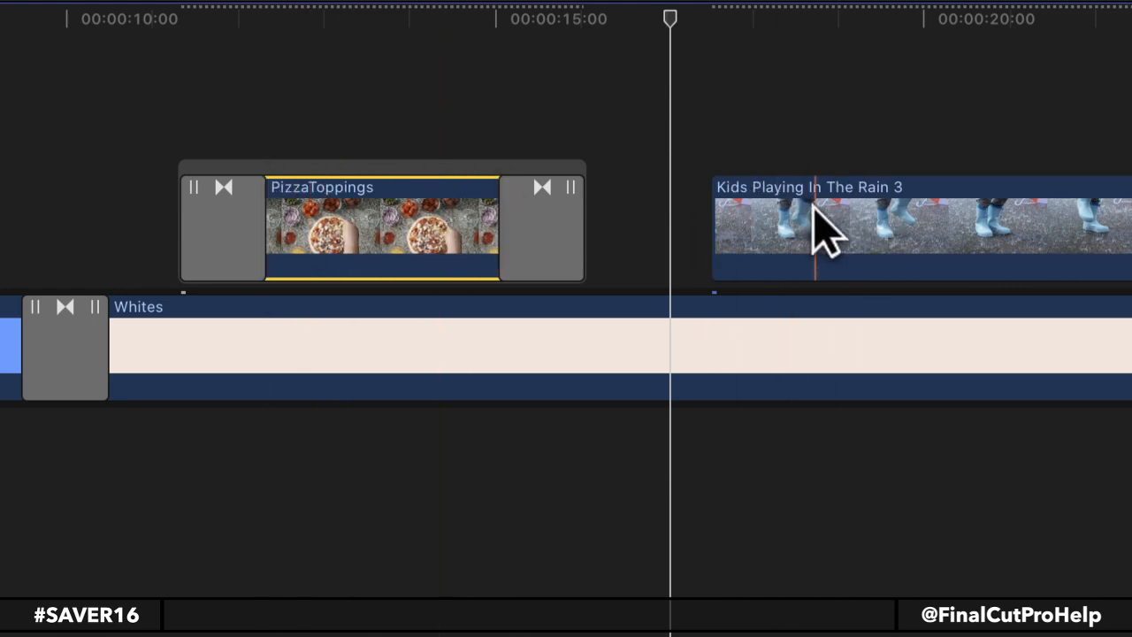
- Move Kids Playing In The Rain 3 against PizzaToppings' closing transition and place the playhead over PizzaToppings at 13:18
drag(854, 227, 715, 222)
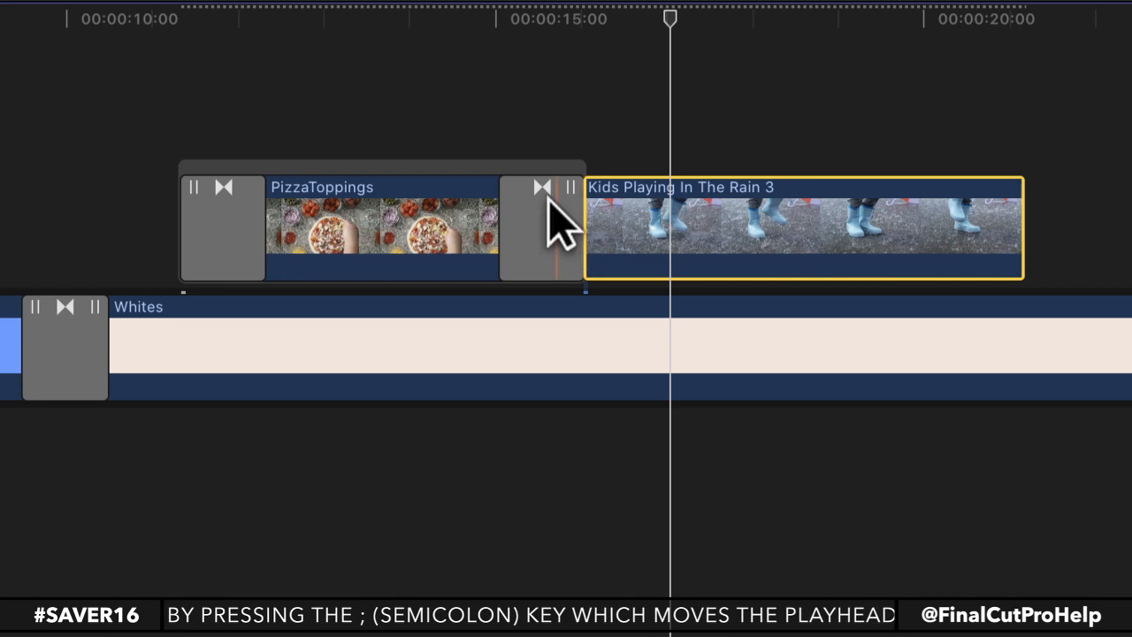
click(526, 237)
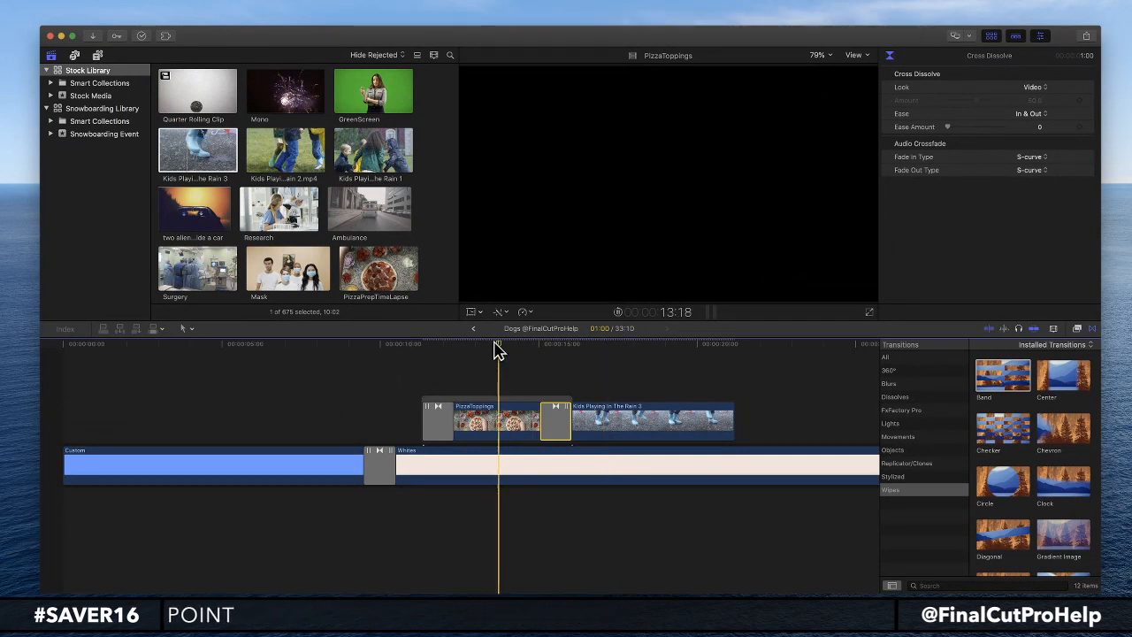
click(495, 362)
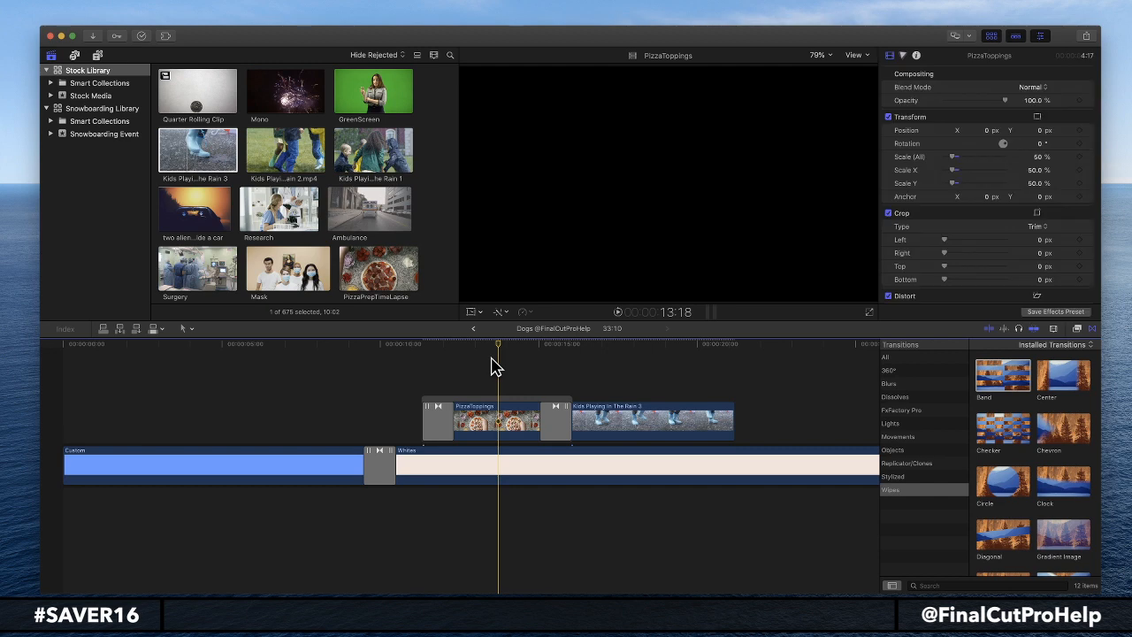
scroll(202, 96, down, 15)
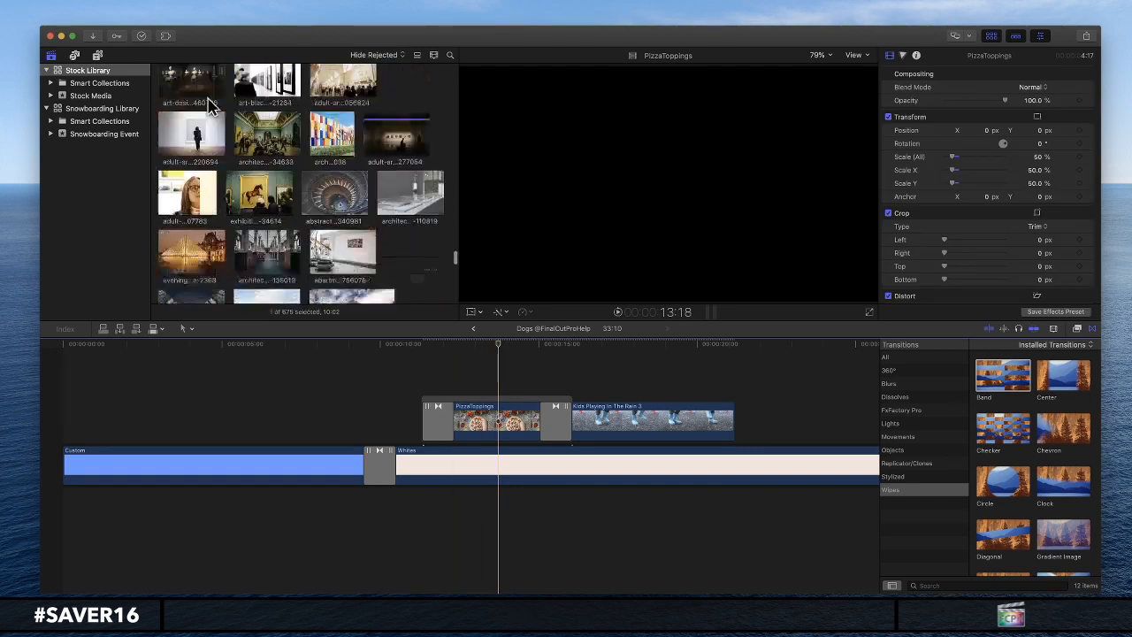
drag(455, 261, 458, 32)
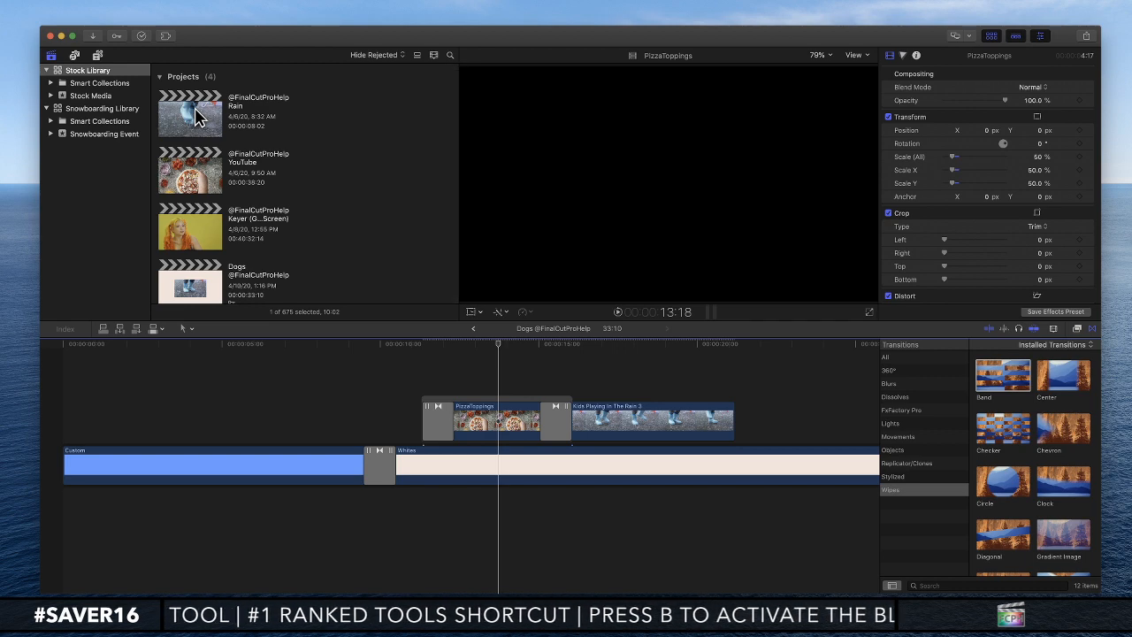
double_click(188, 170)
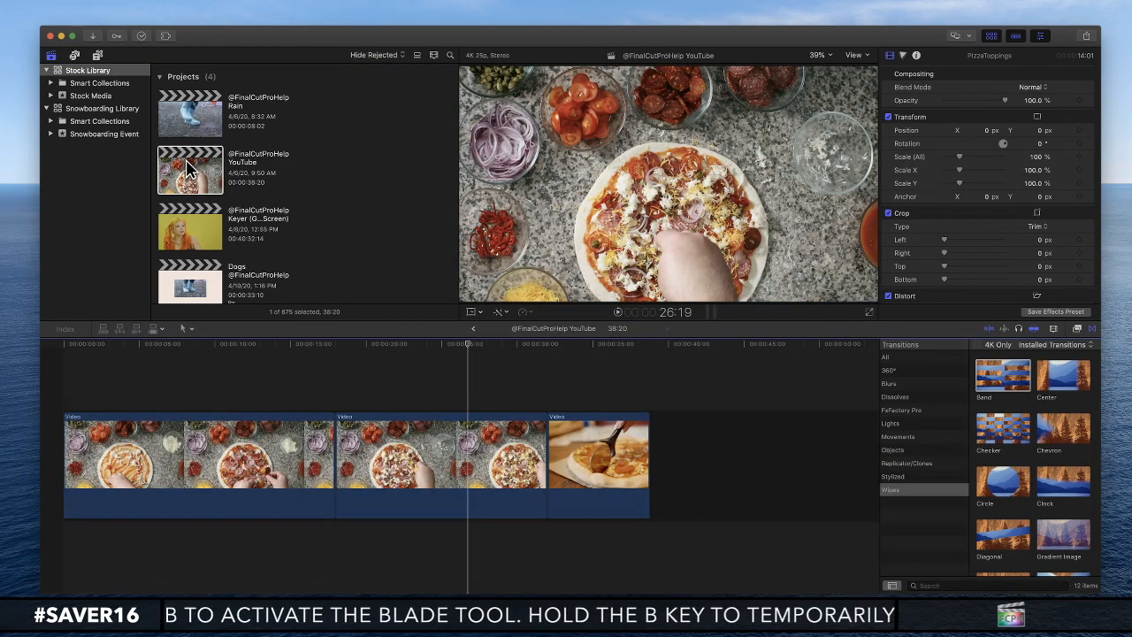
double_click(208, 283)
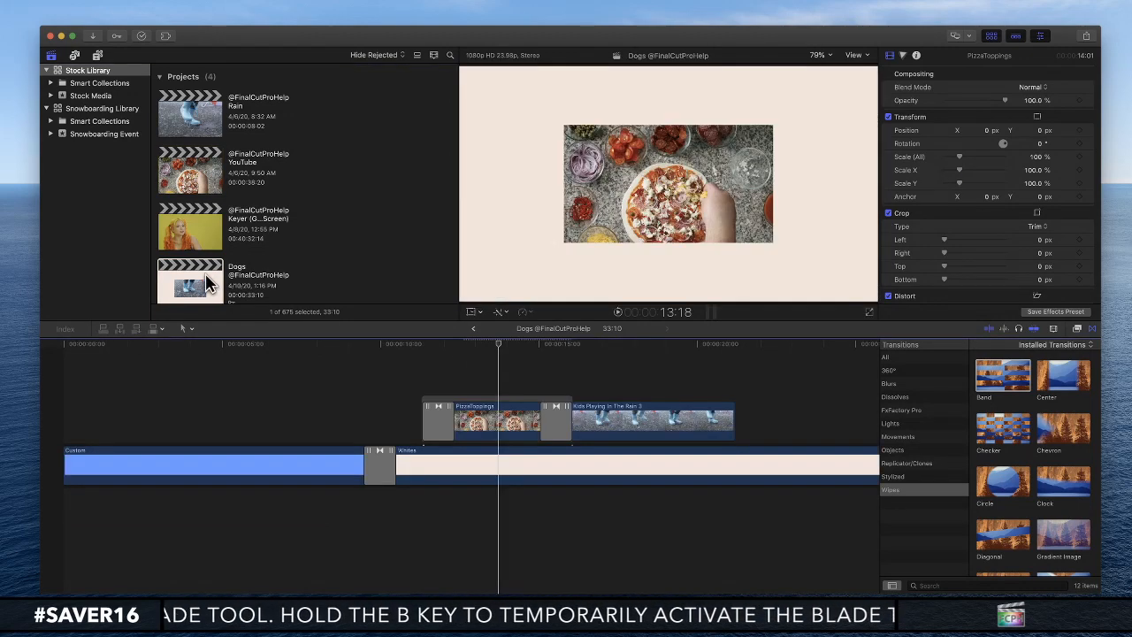
click(380, 348)
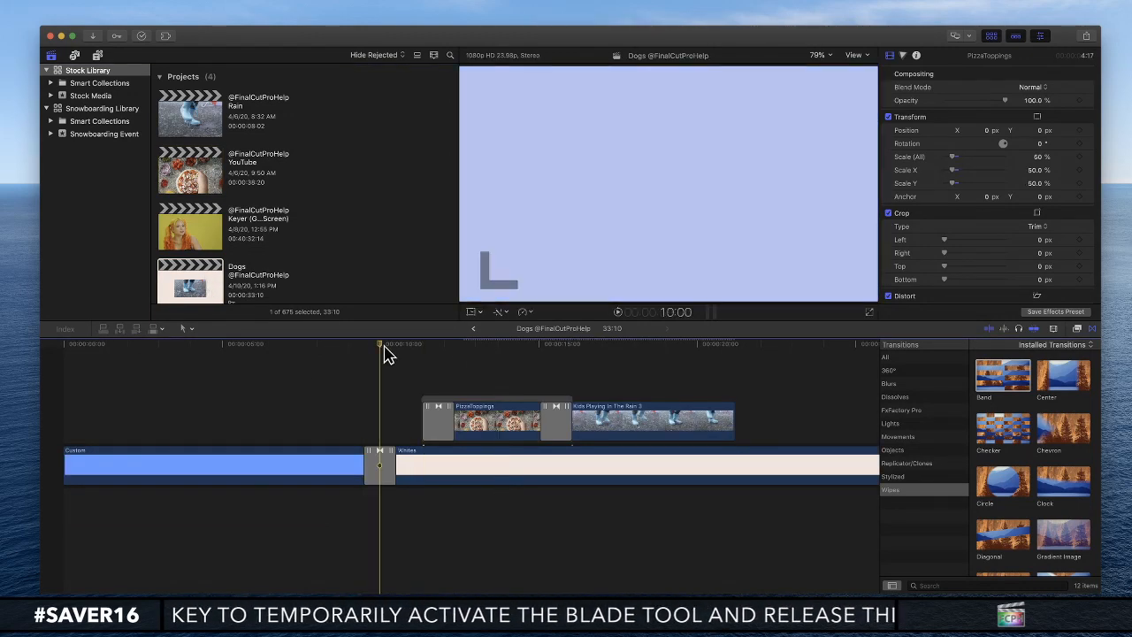
drag(377, 347, 411, 345)
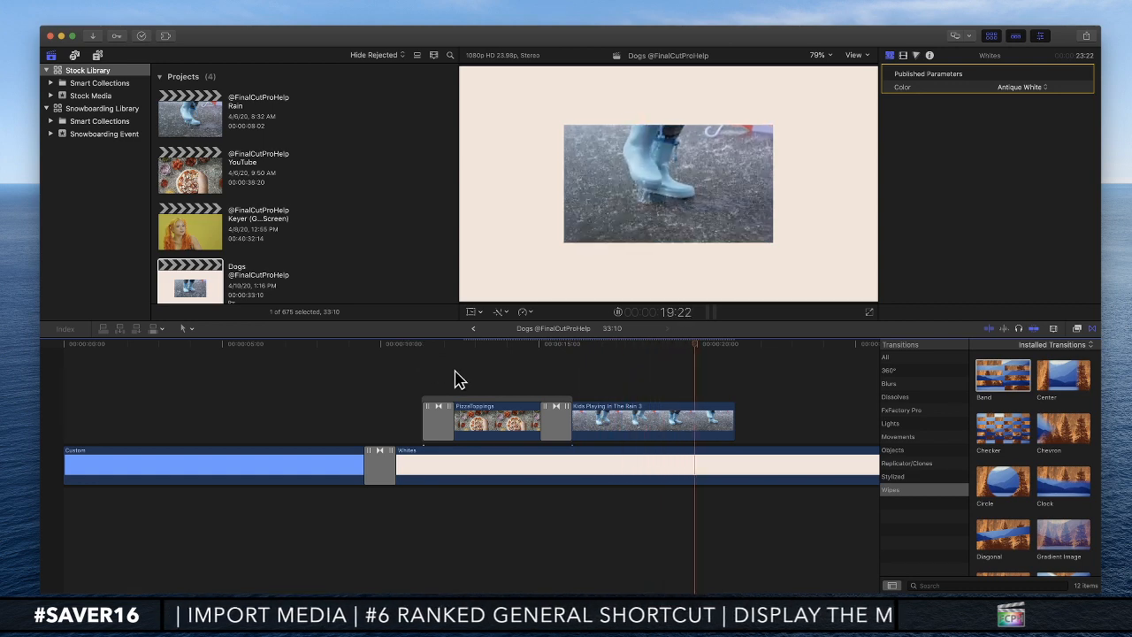
- Move Kids Playing In The Rain 3 out of the storyline to about 18:11, and rejoin it to PizzaToppings' closing transition
click(623, 419)
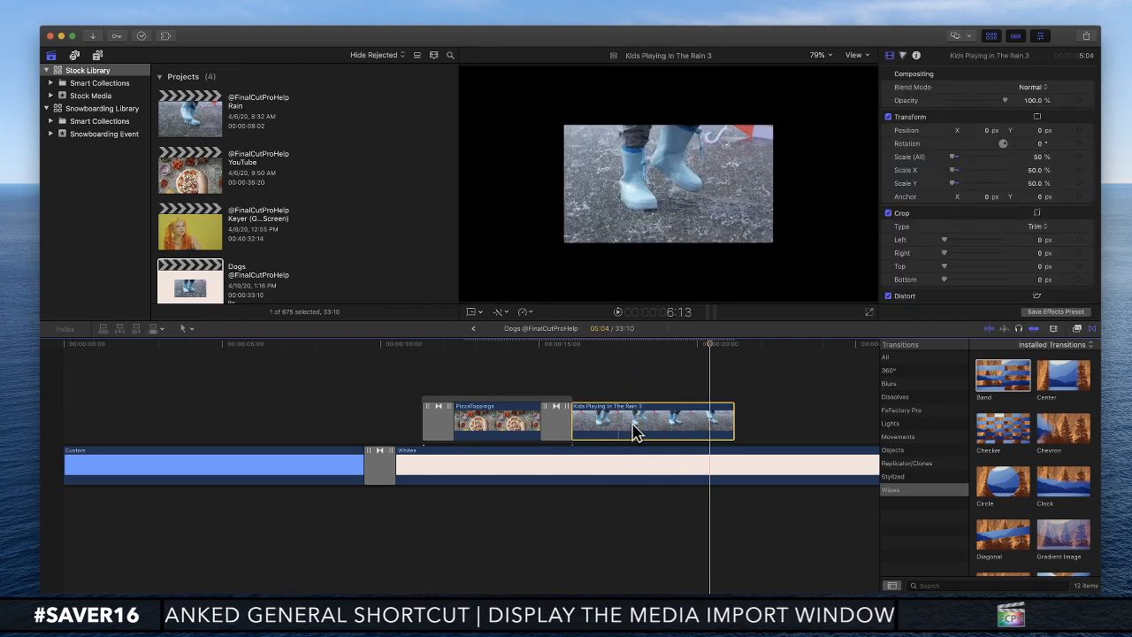
drag(599, 427, 637, 422)
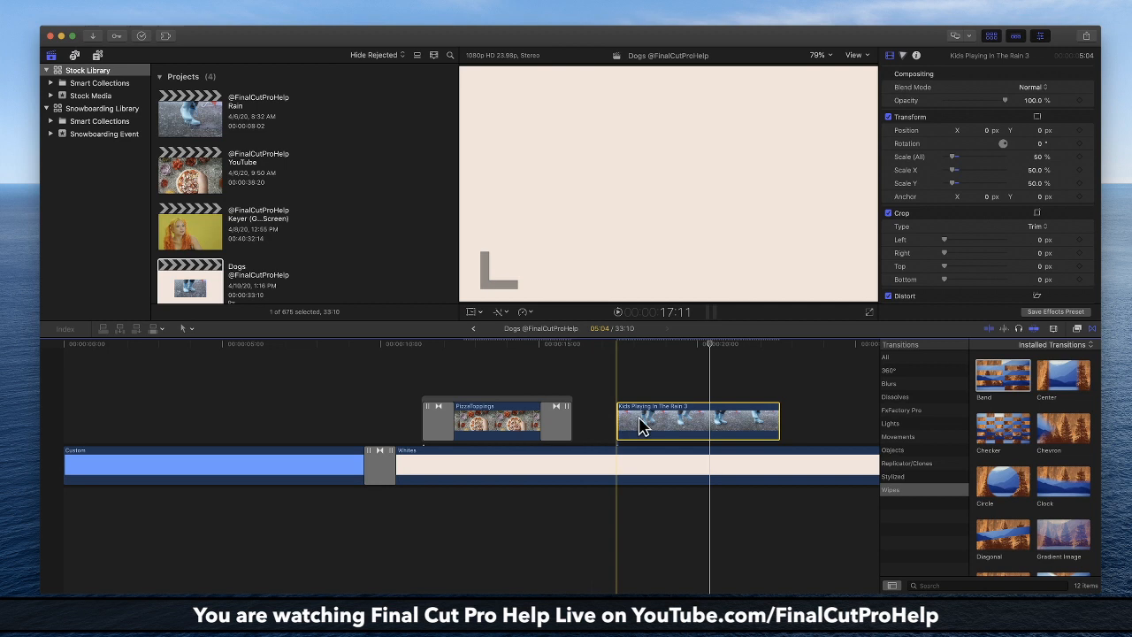
drag(646, 424, 554, 400)
drag(648, 410, 688, 419)
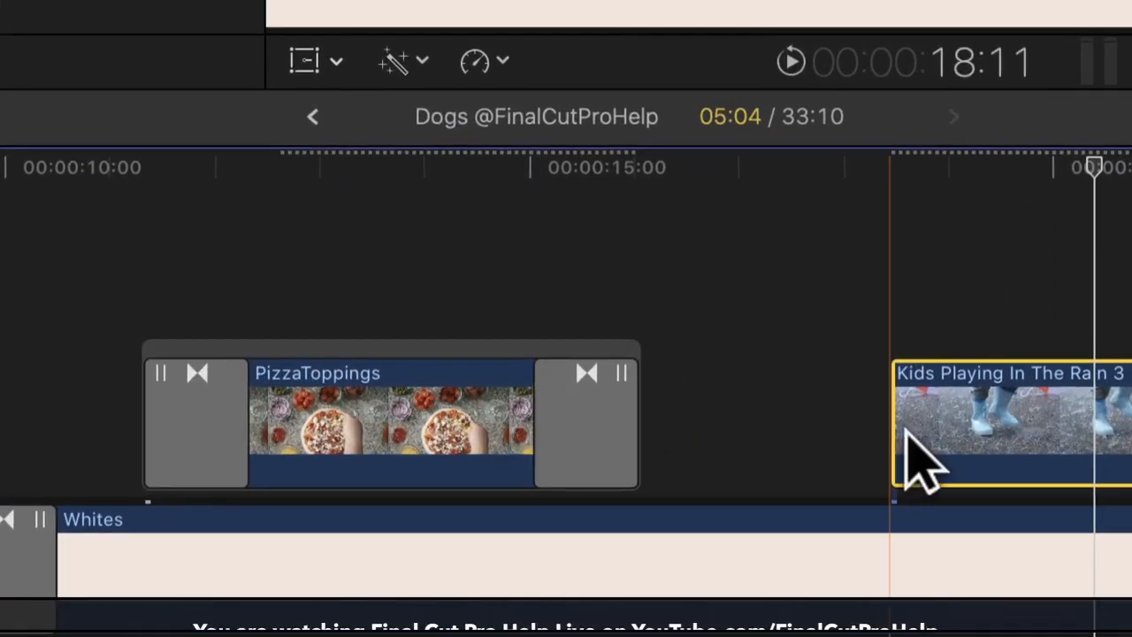
drag(931, 419, 805, 420)
drag(847, 451, 595, 430)
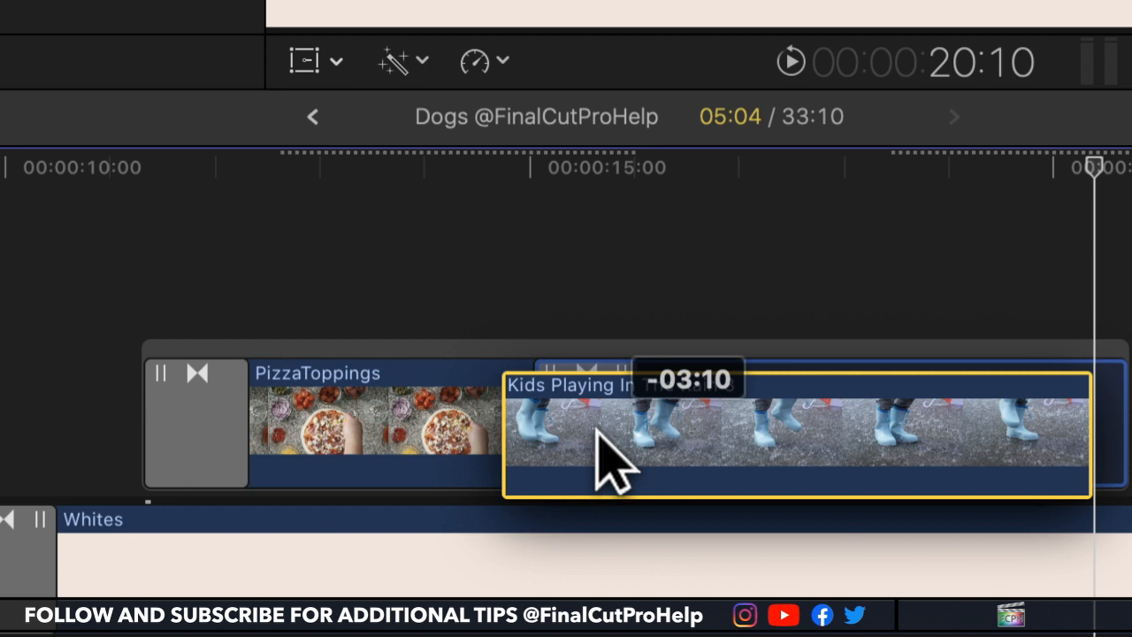
drag(598, 432, 720, 455)
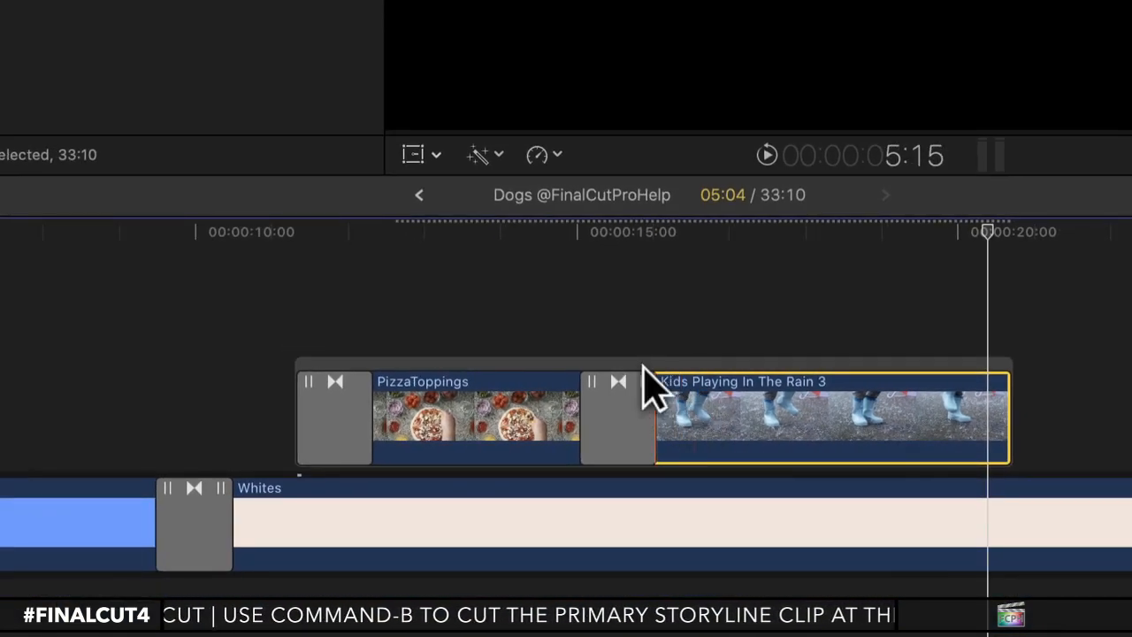
- Shift the whole PizzaToppings and Kids Playing In The Rain 3 storyline slightly later above Whites
click(623, 358)
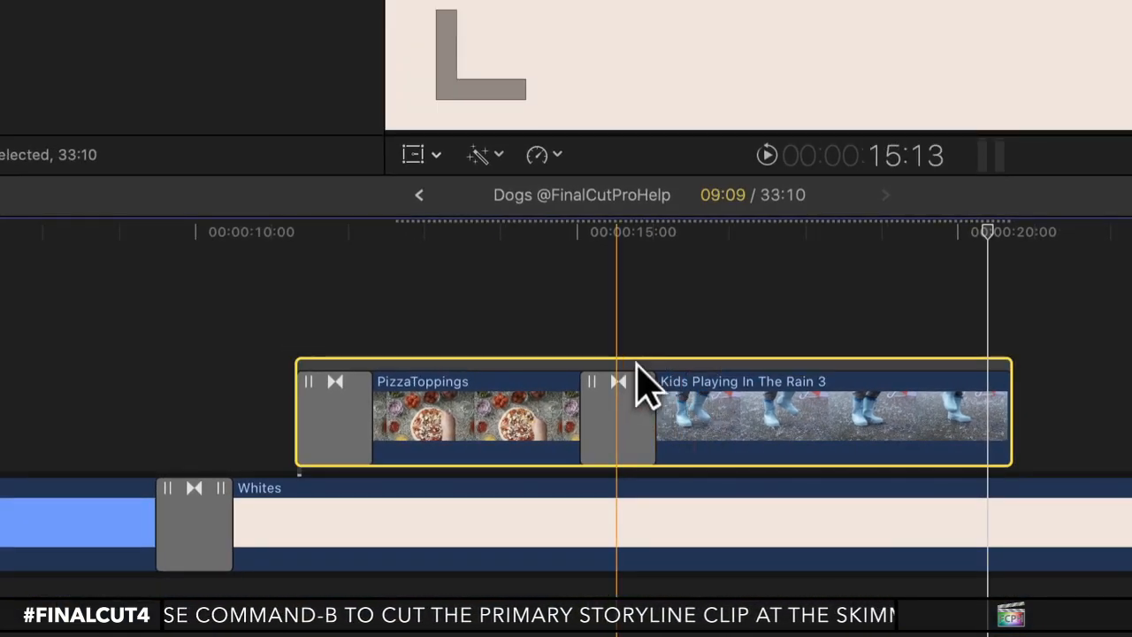
mouse_move(637, 381)
mouse_down()
mouse_move(766, 380)
mouse_move(652, 386)
mouse_up()
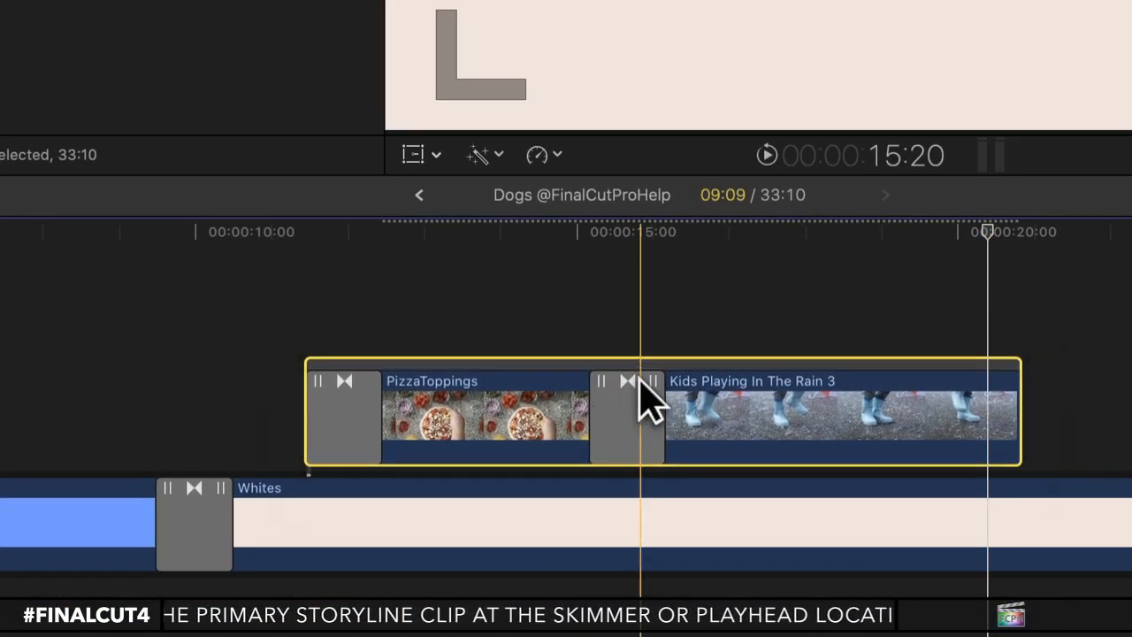
click(715, 413)
- Delete the Cross Dissolve between PizzaToppings and Kids Playing In The Rain 3 and the one at PizzaToppings' start
click(621, 407)
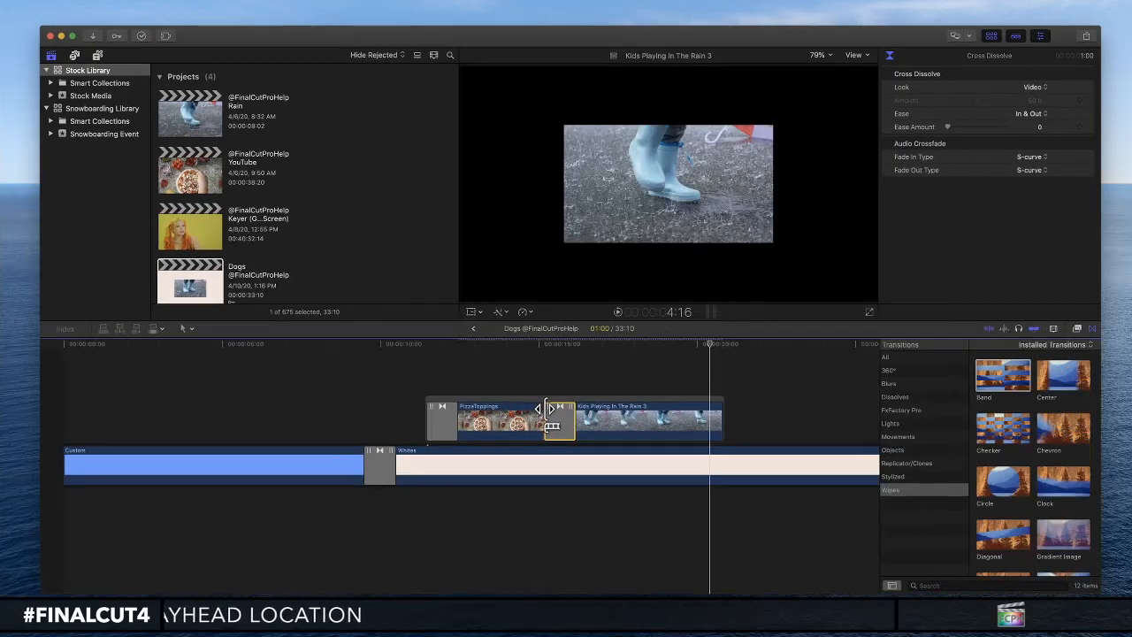
key(space)
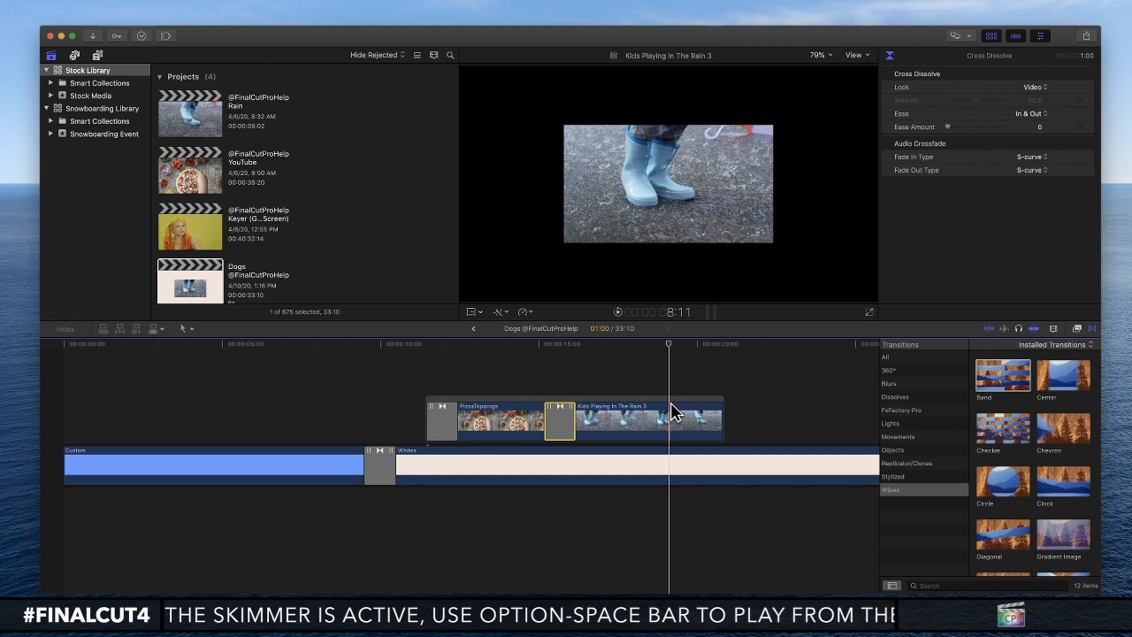
key(Delete)
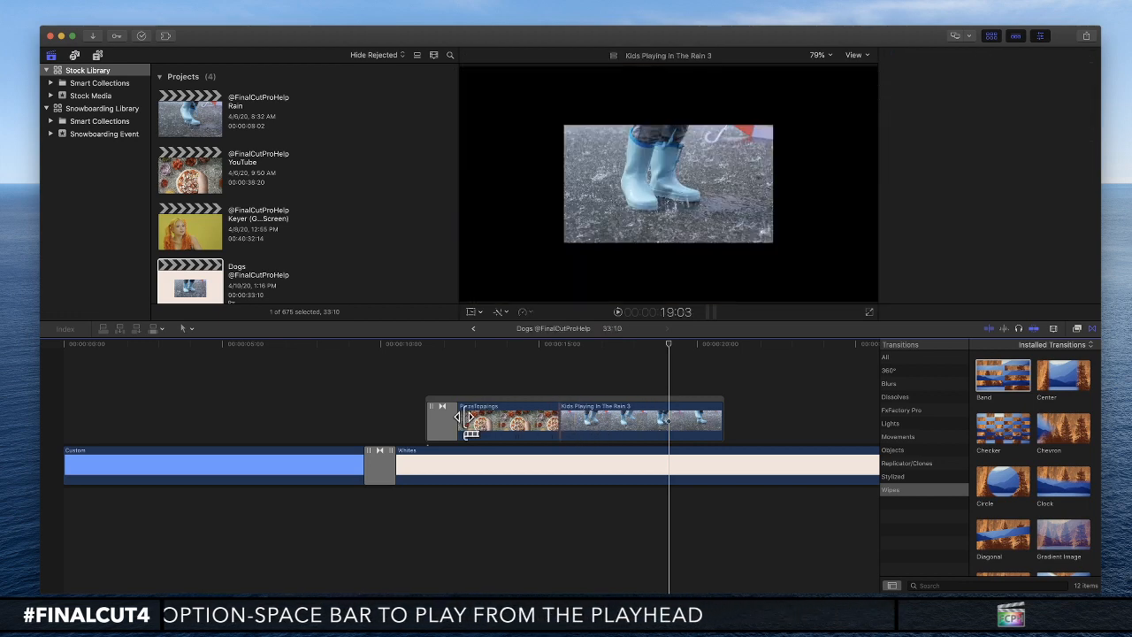
click(451, 427)
key(Delete)
- Pull both clips out of the storyline and place them edge to edge above Whites, with PizzaToppings starting at about 12 seconds
drag(490, 428, 671, 422)
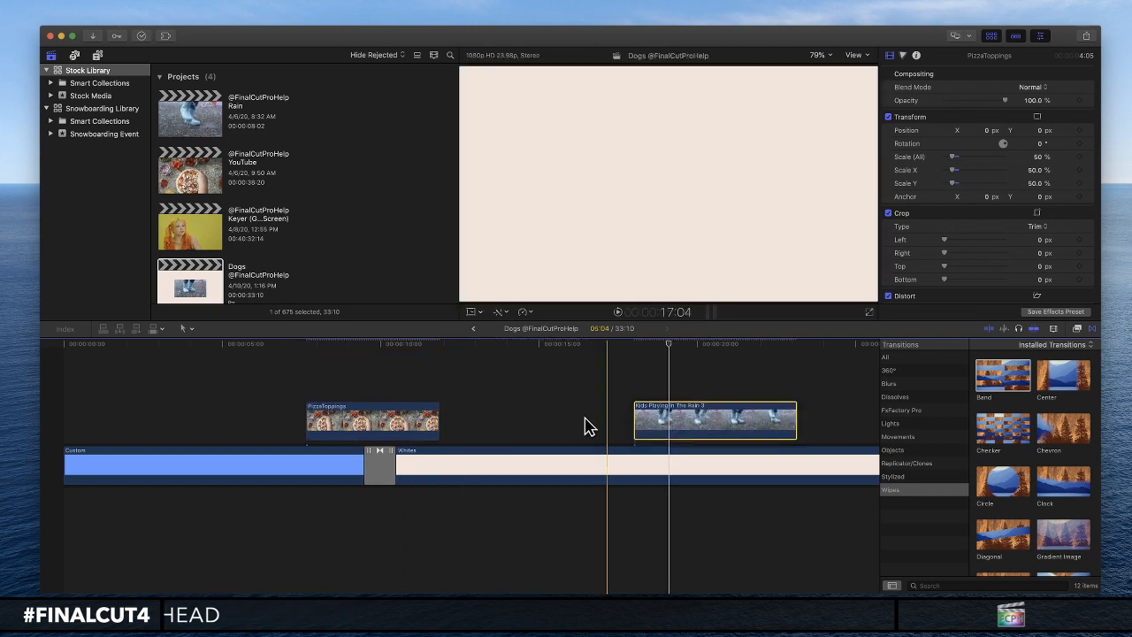
drag(359, 428, 501, 429)
drag(670, 430, 619, 430)
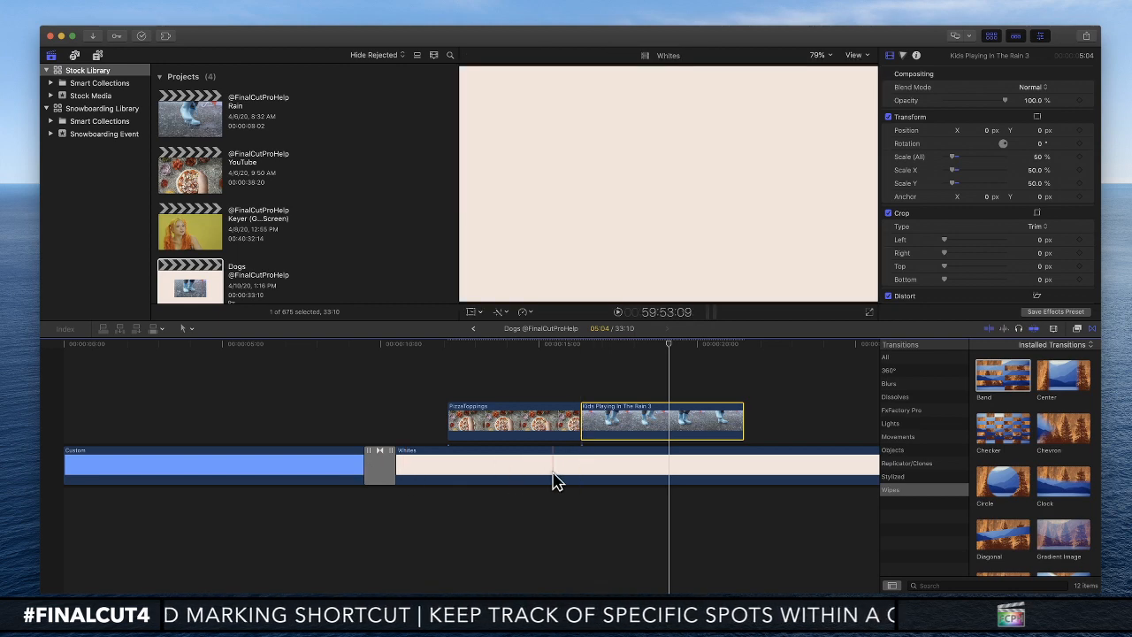
- Combine PizzaToppings and Kids Playing In The Rain 3 into a storyline, and place the playhead at 8:22 over the blue background
click(553, 481)
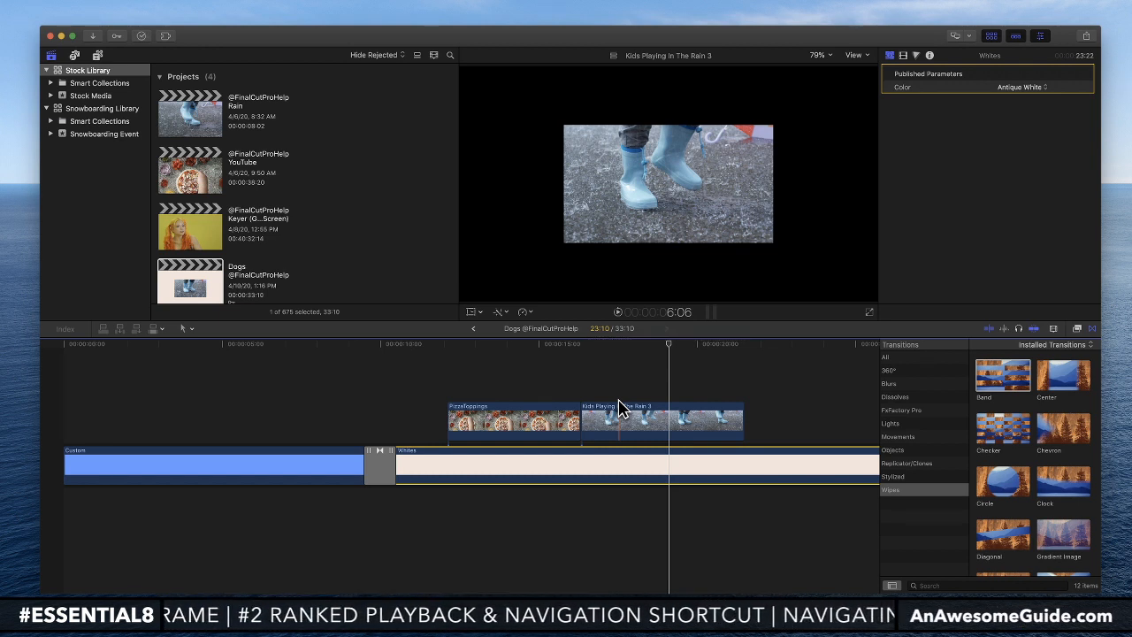
drag(469, 375, 647, 437)
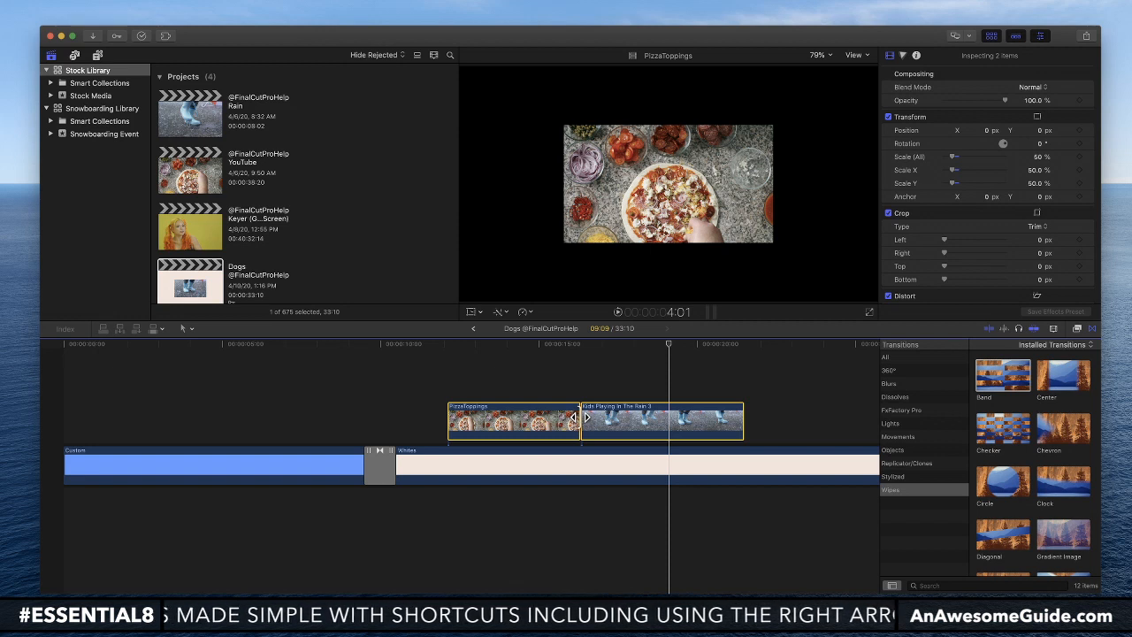
click(224, 6)
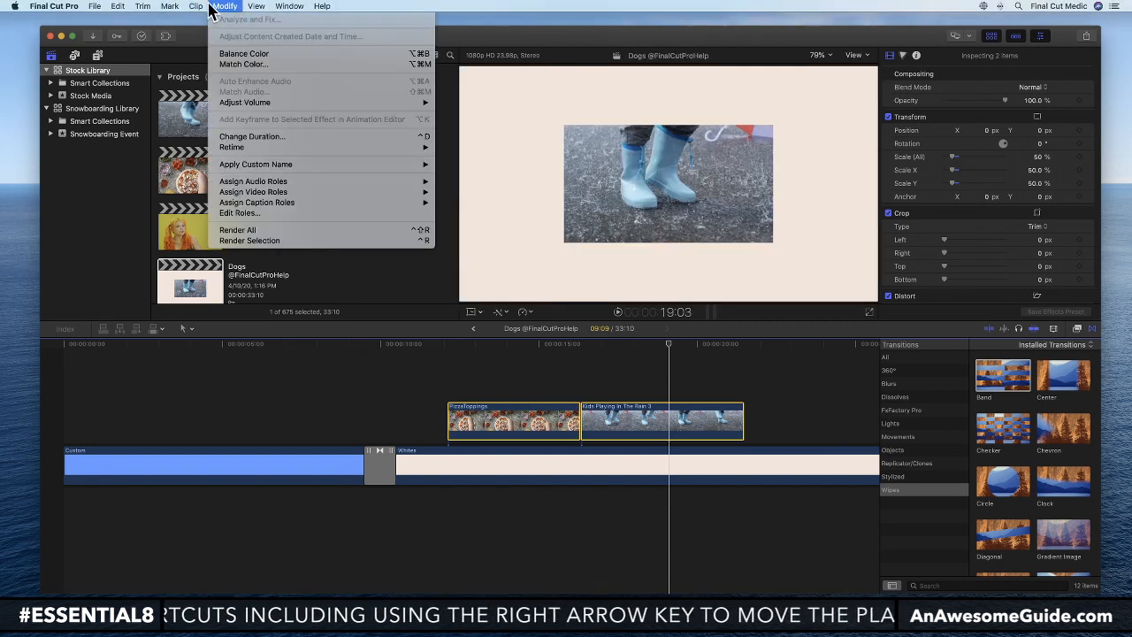
mouse_move(191, 7)
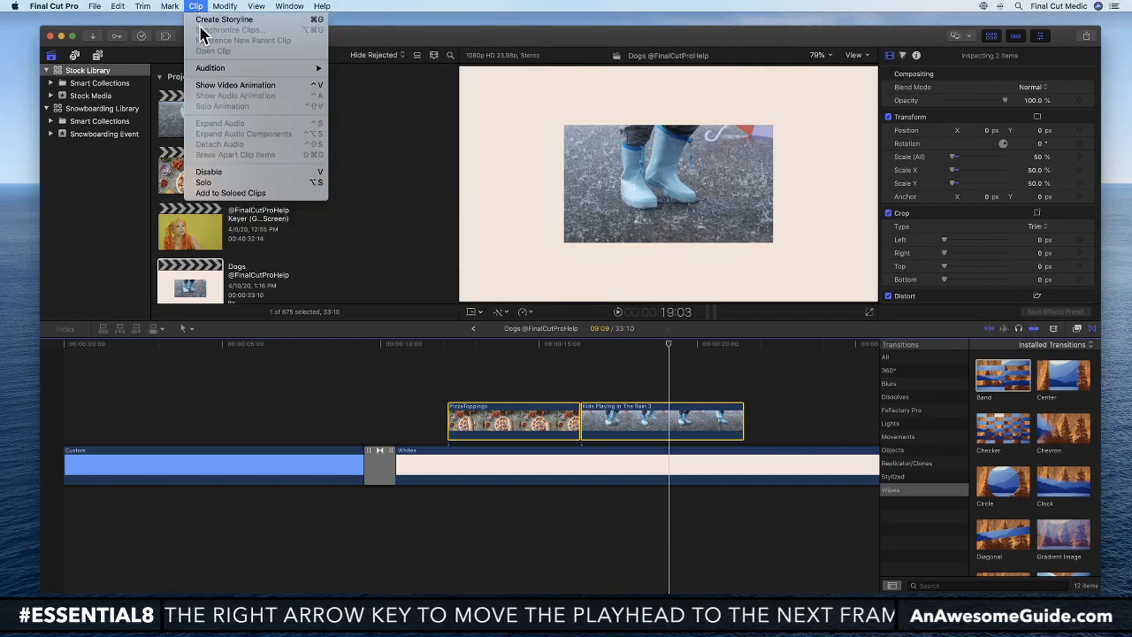
click(255, 21)
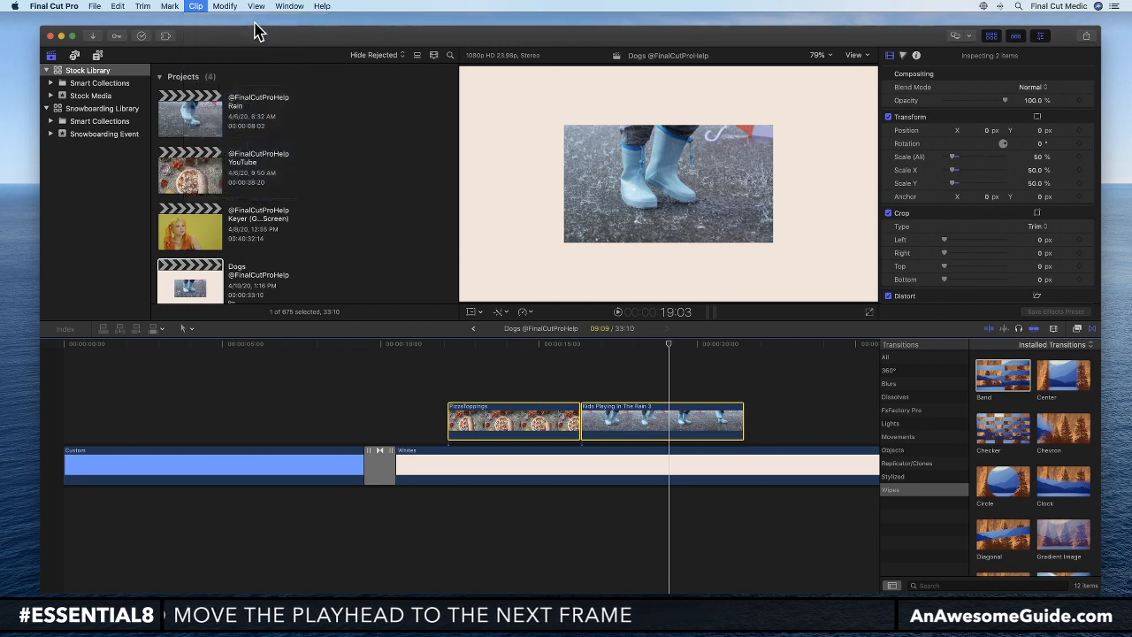
click(483, 401)
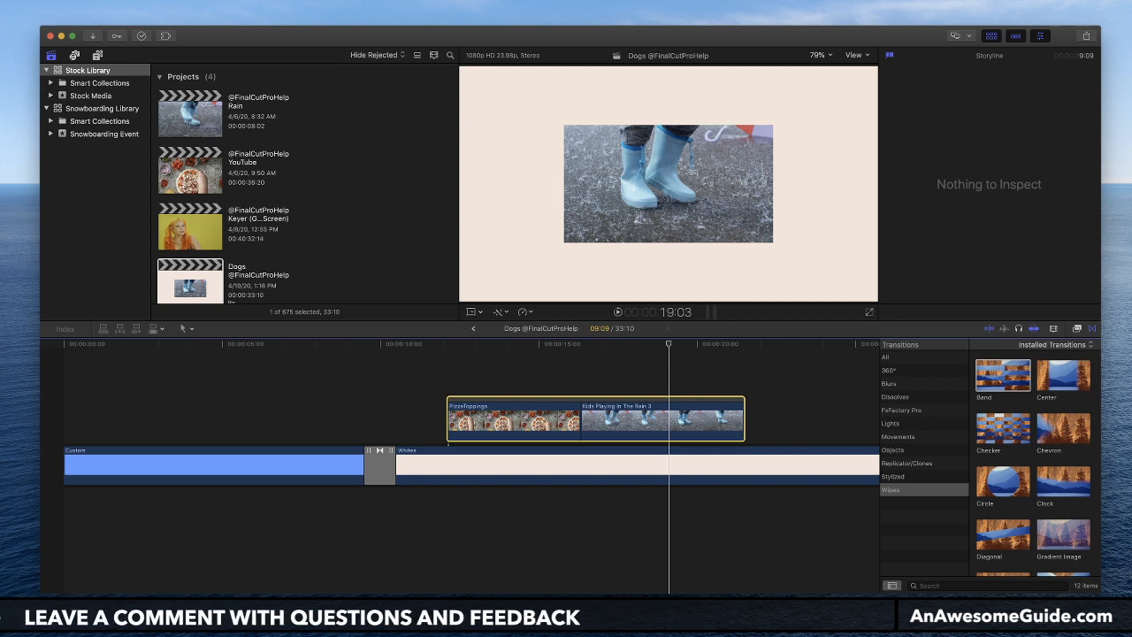
click(346, 378)
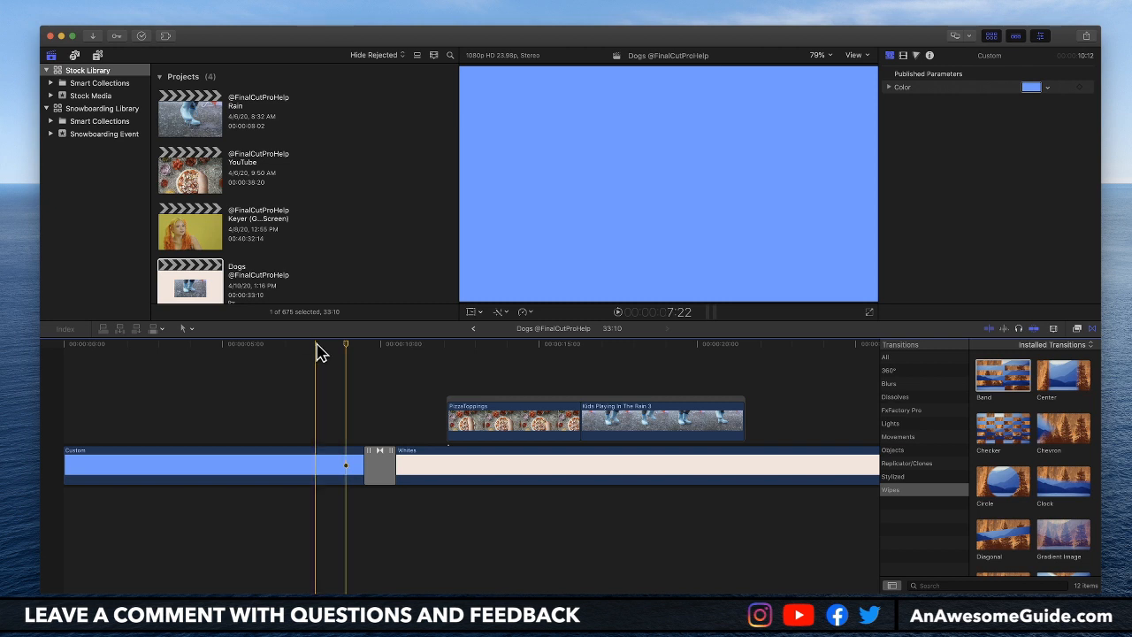
- Switch to Safari and open Apple Support's Resolve an issue in Final Cut Pro X from the search results in a new tab
mouse_move(269, 630)
click(193, 626)
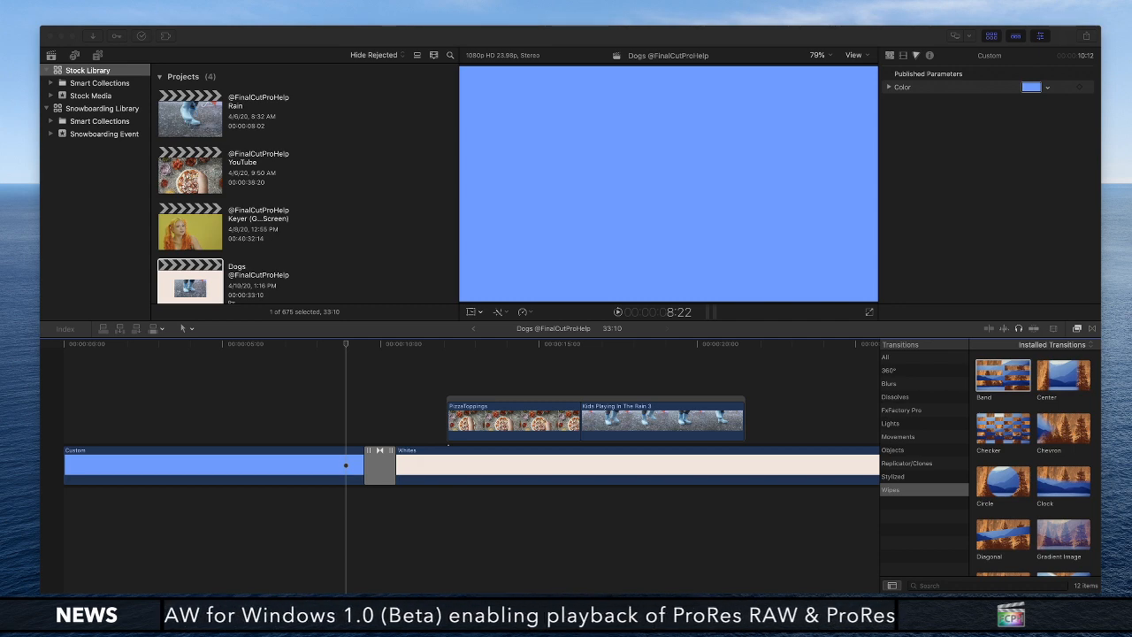
drag(0, 110, 345, 50)
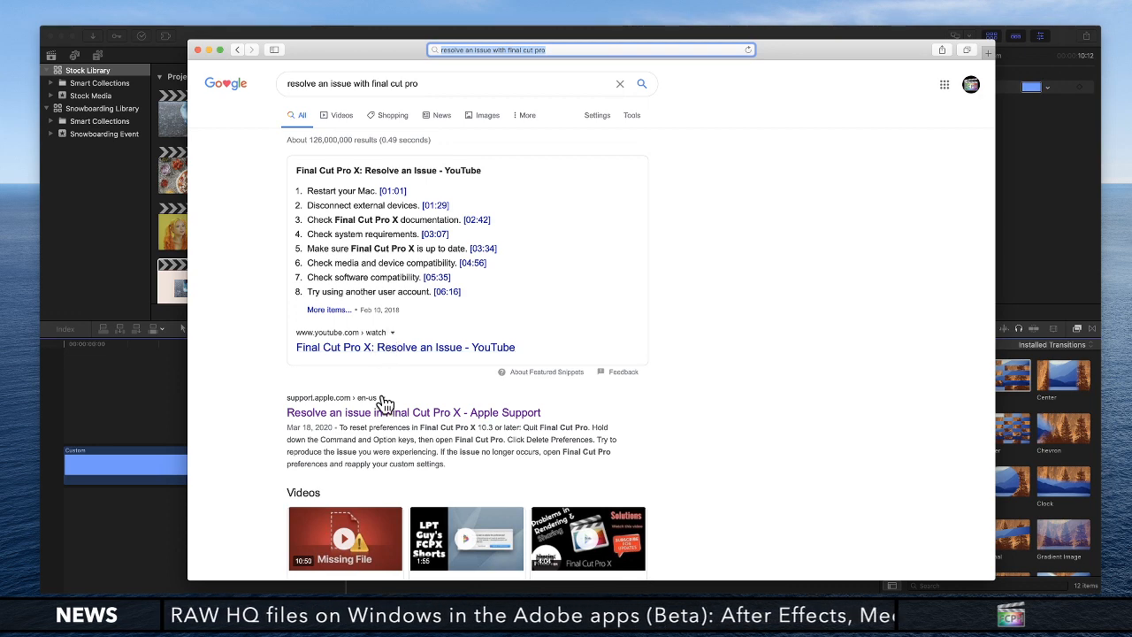
scroll(381, 405, down, 3)
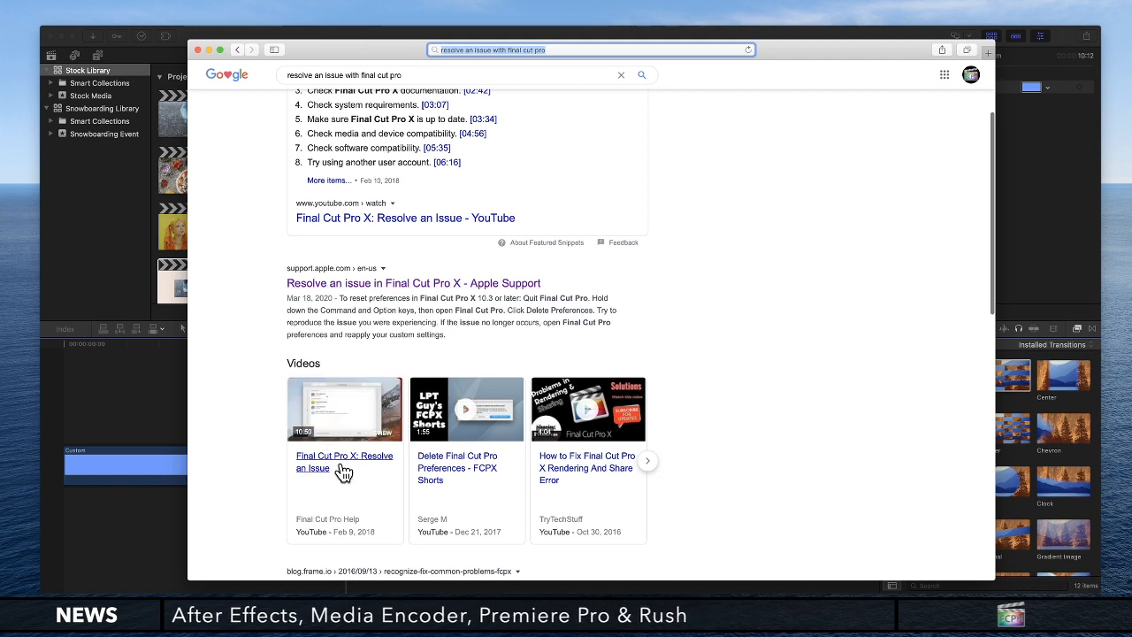
super+click(370, 285)
click(705, 69)
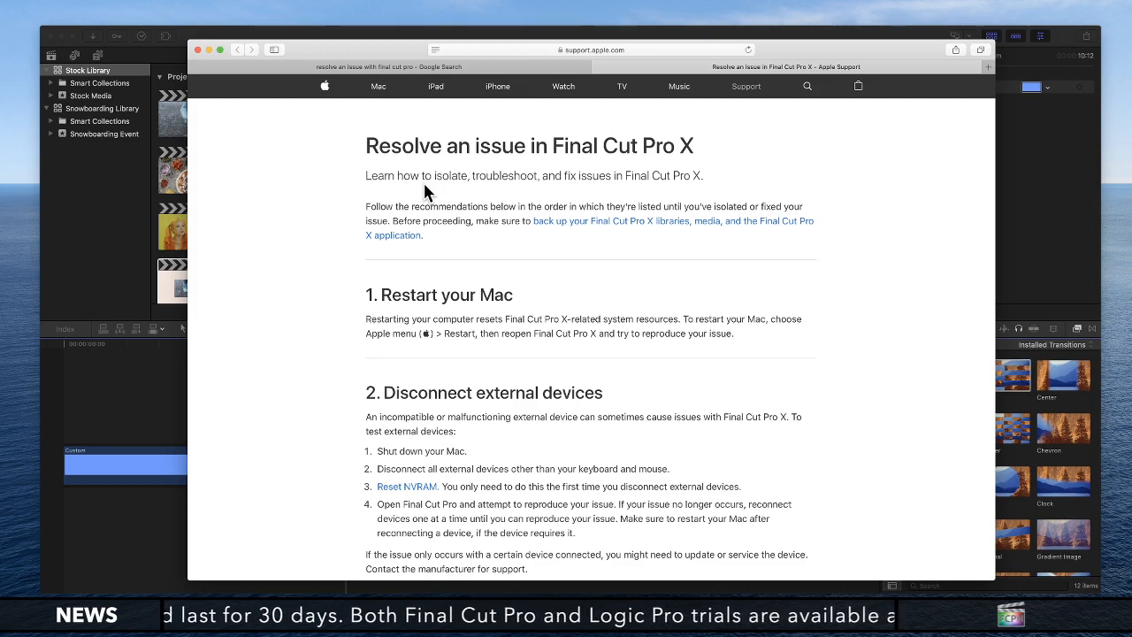
- Skim the article's troubleshooting sections from Restart your Mac to Verify installation of Pro Video Formats, and return to Final Cut Pro
scroll(442, 237, down, 8)
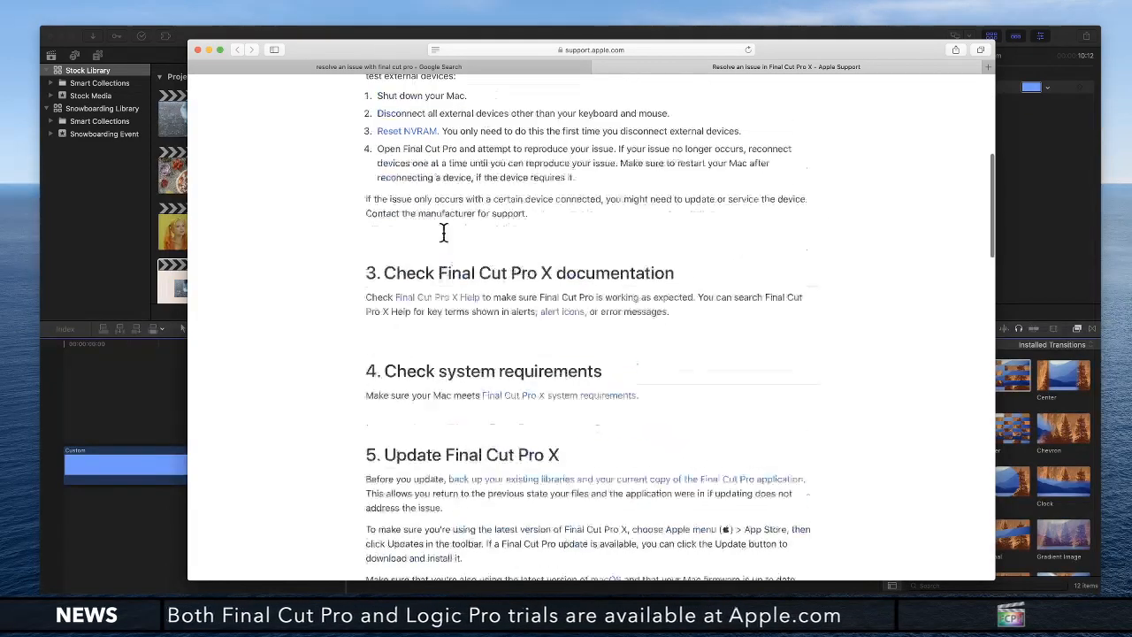
scroll(444, 232, up, 8)
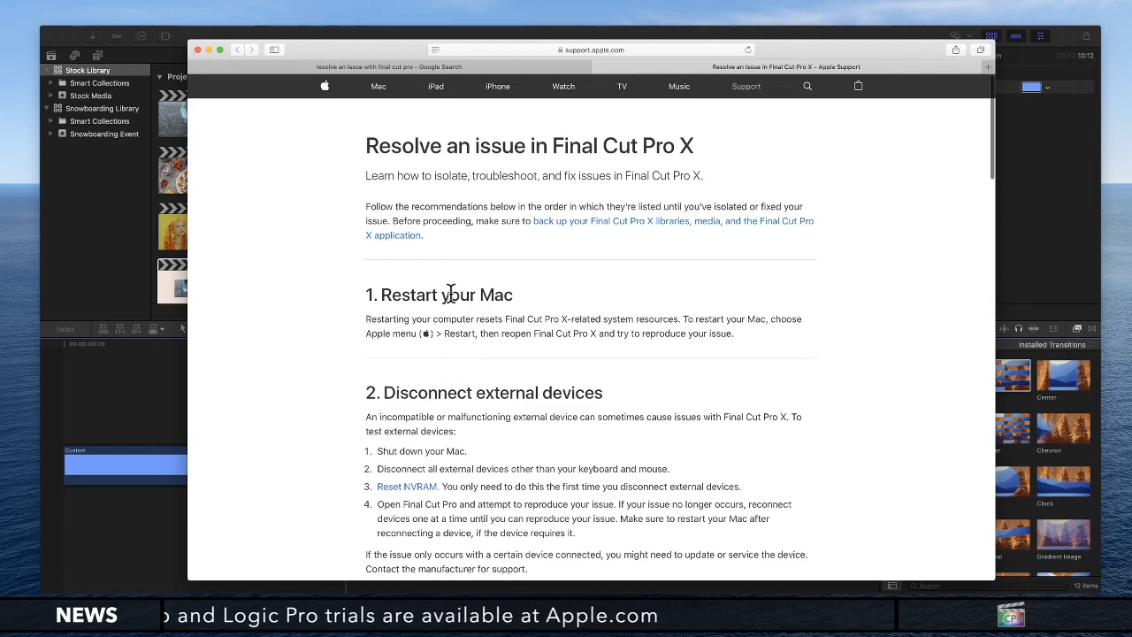
scroll(449, 296, down, 7)
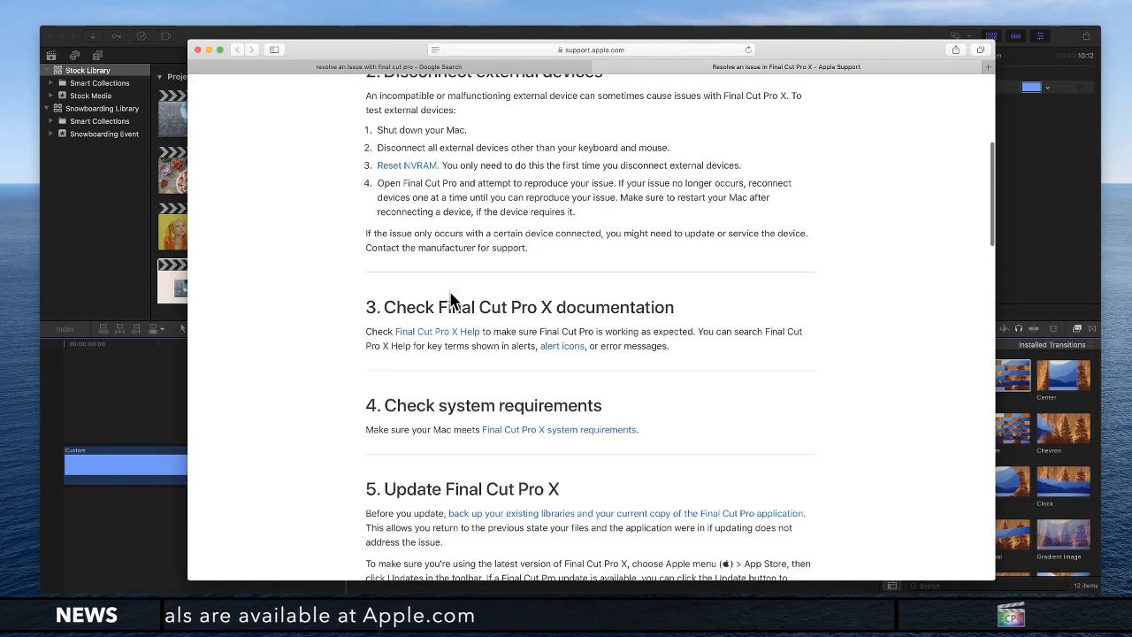
scroll(449, 300, down, 4)
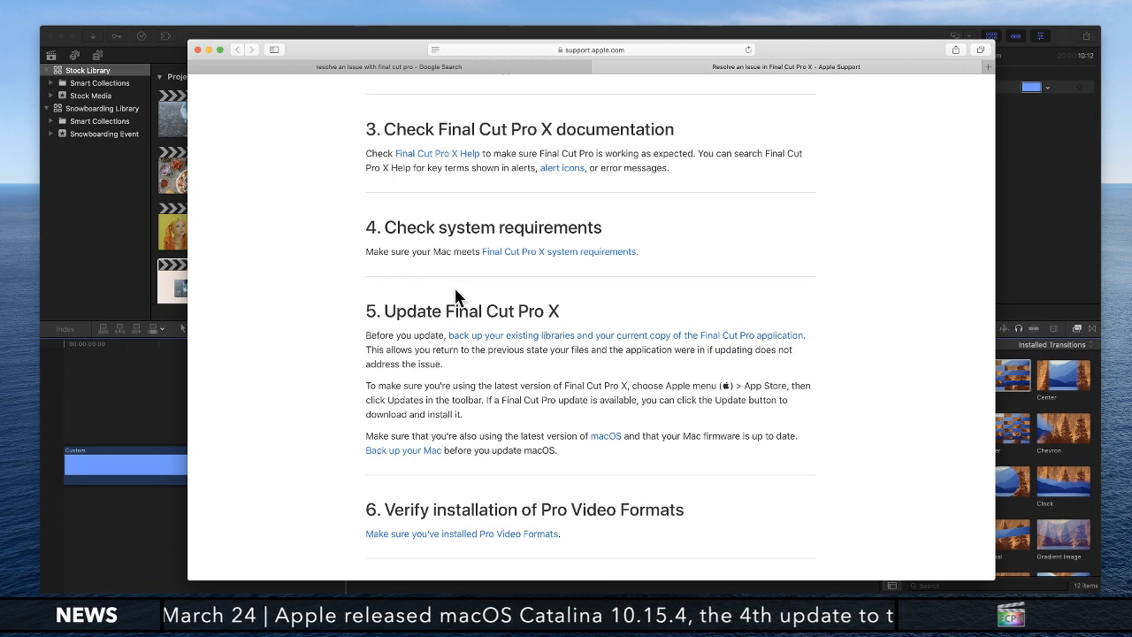
click(1086, 47)
click(1087, 37)
click(955, 151)
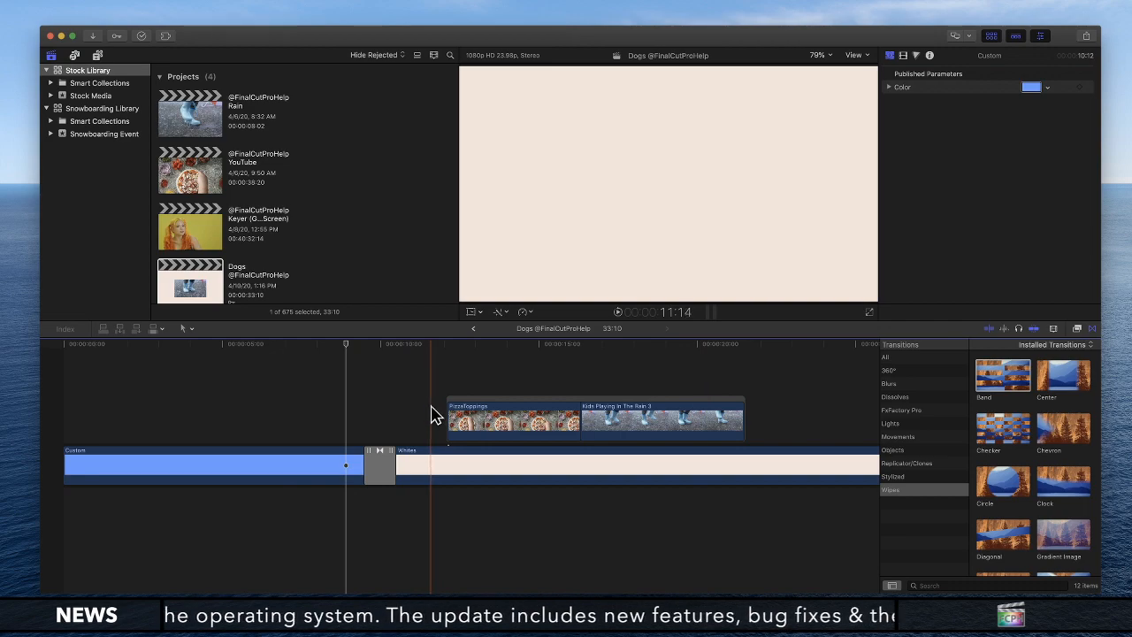
- Switch back to Safari and highlight the article's sections 1, Restart your Mac, and 9, Try using another user account
key(super+Tab)
scroll(418, 409, up, 7)
drag(364, 295, 637, 335)
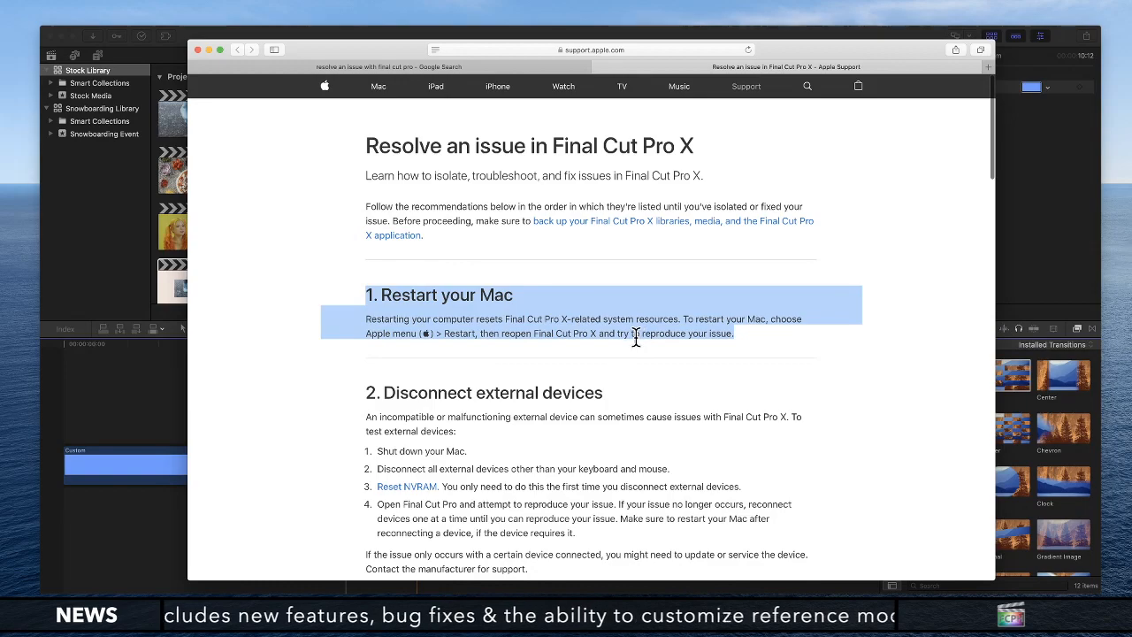
scroll(477, 320, down, 10)
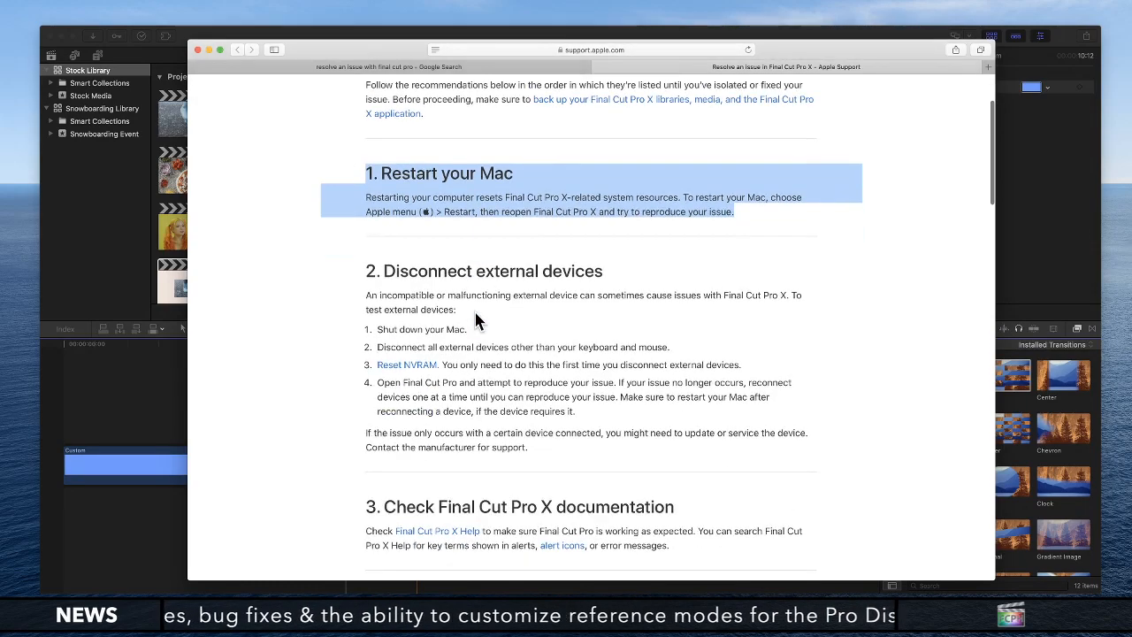
scroll(474, 320, down, 17)
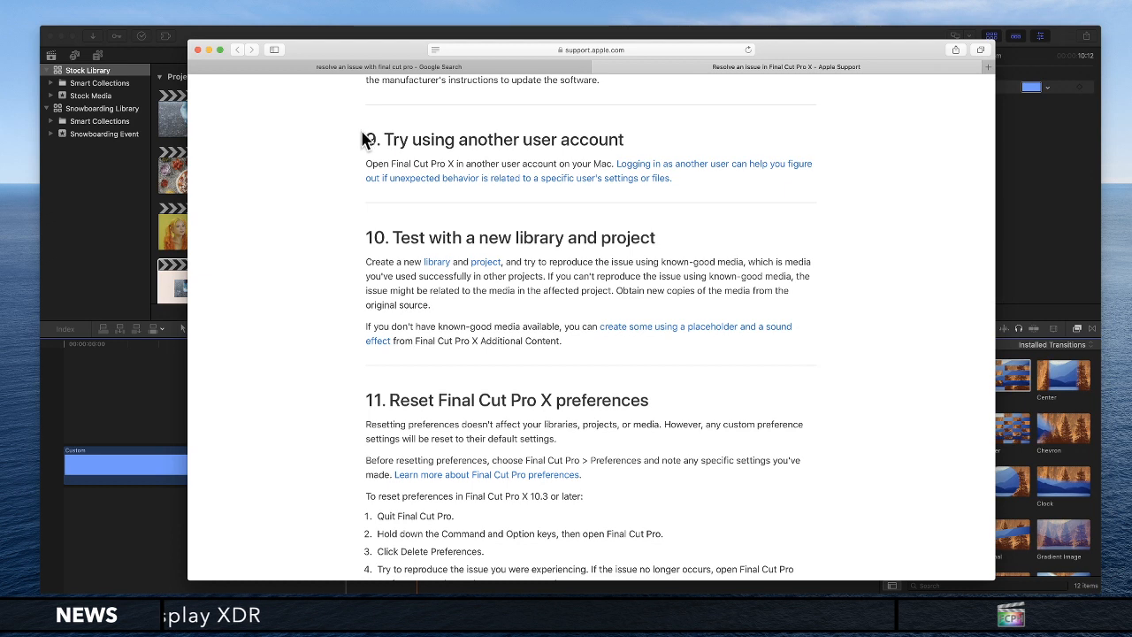
drag(363, 135, 683, 181)
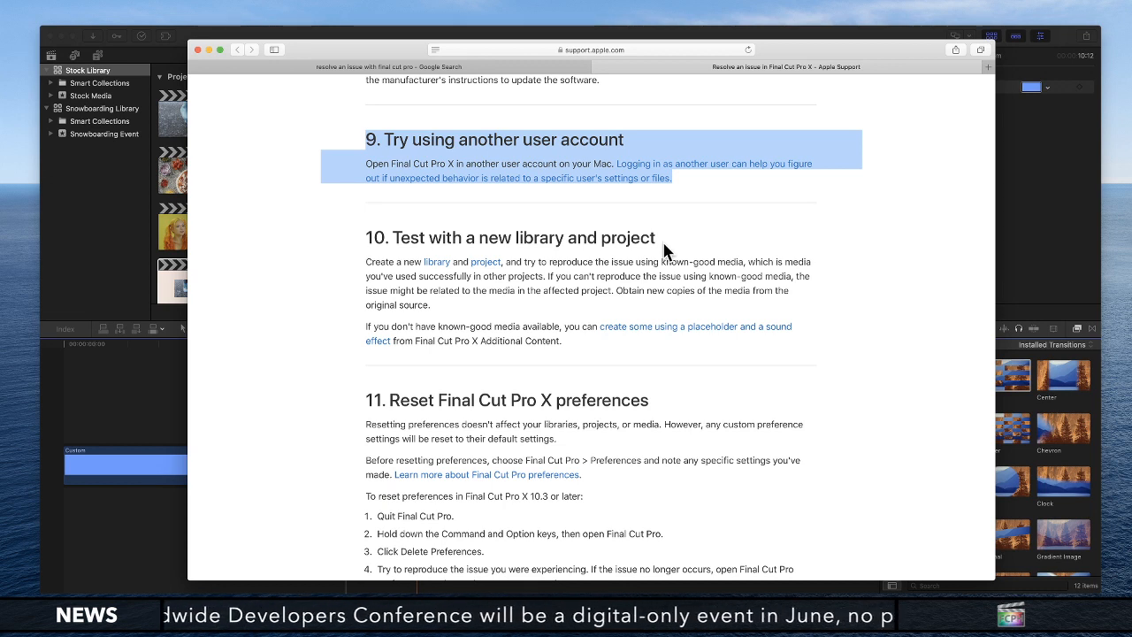
- Read section 10, Test with a new library and project, clear the text highlight, and return to Final Cut Pro
scroll(654, 254, down, 1)
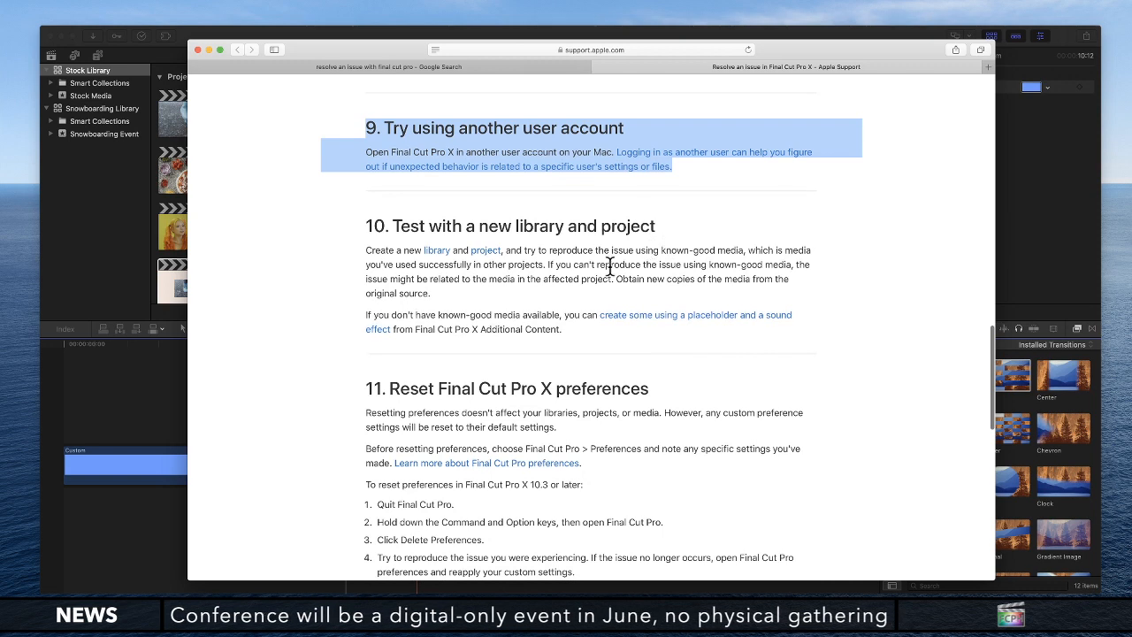
click(591, 276)
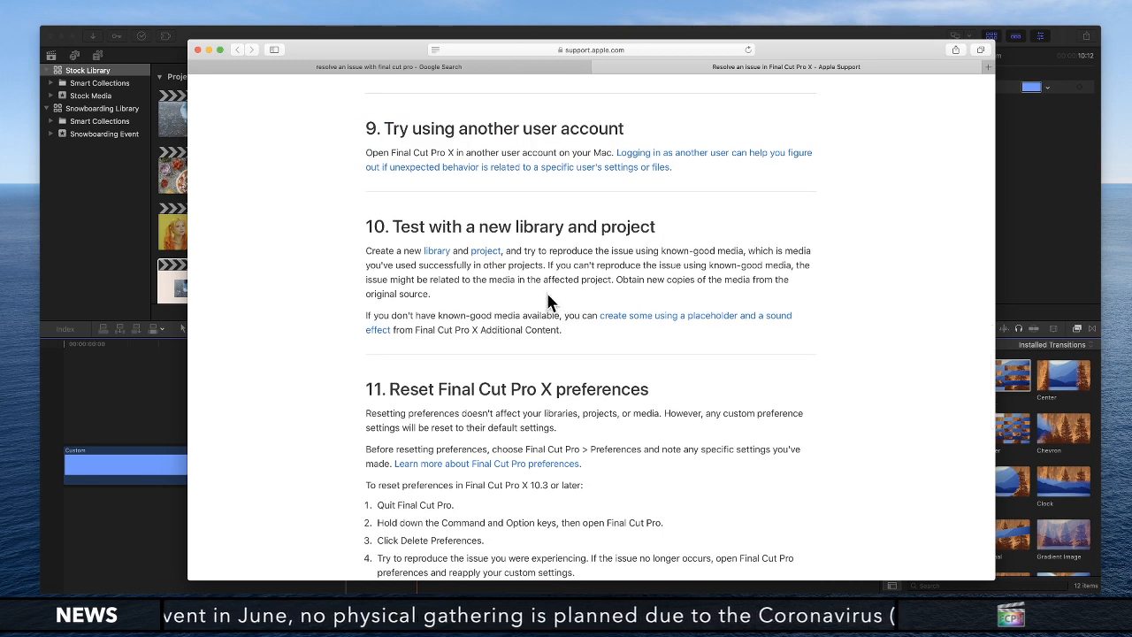
click(176, 358)
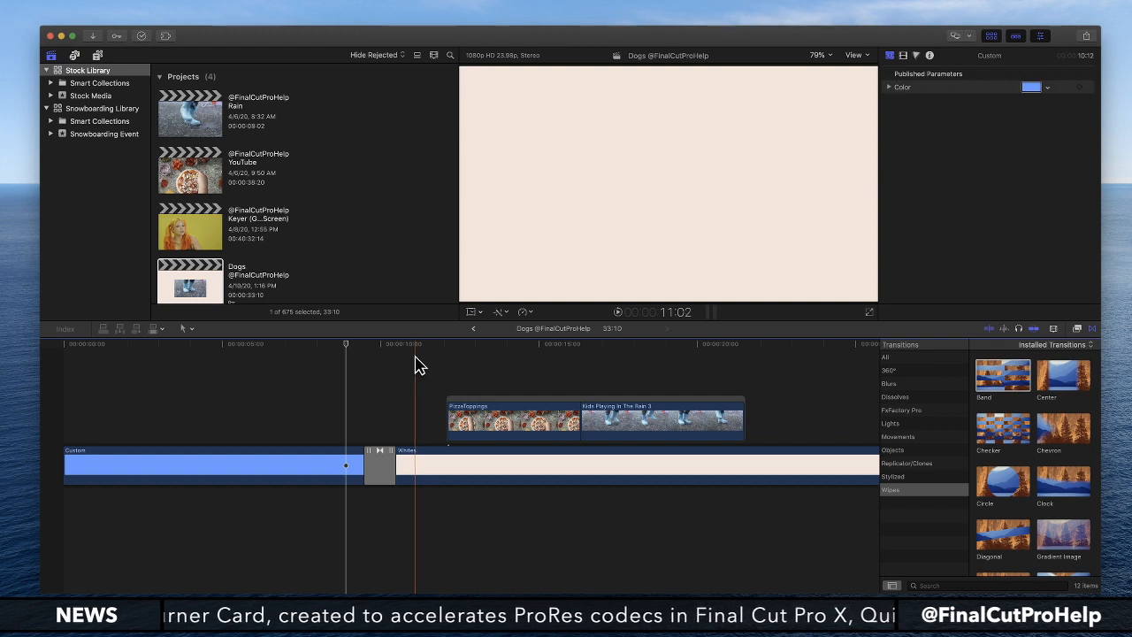
key(super+a)
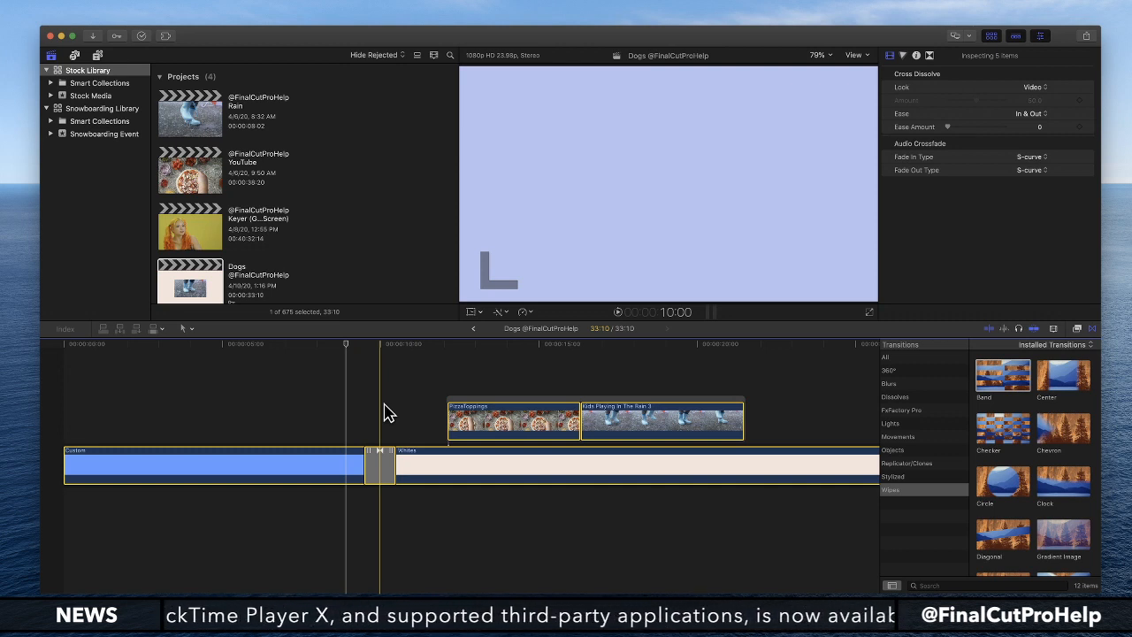
key(super+n)
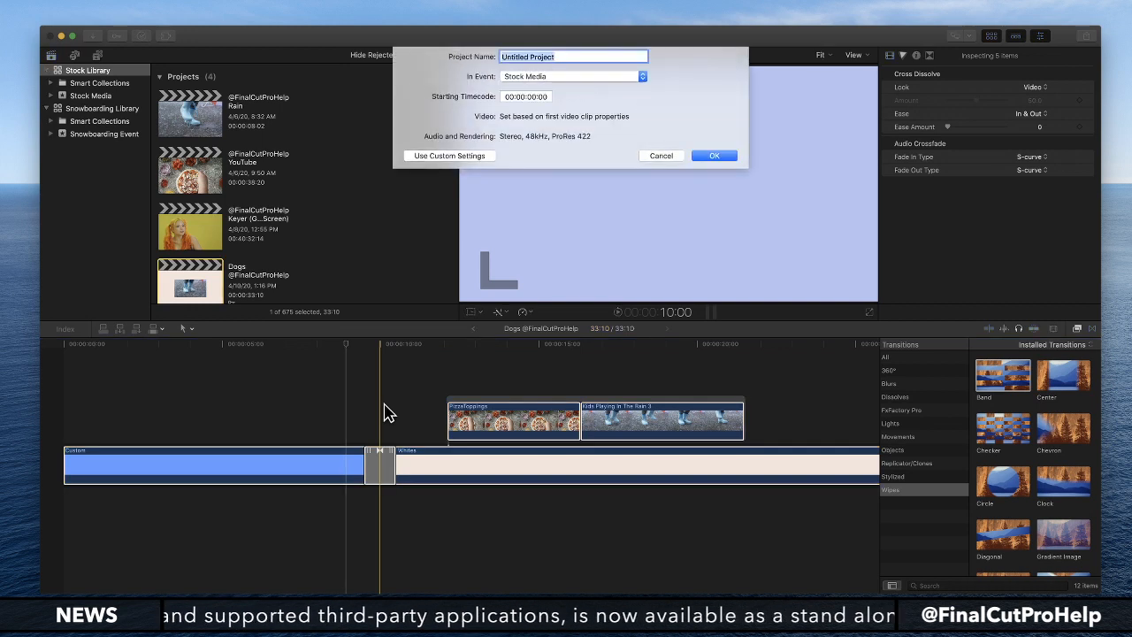
text(Test)
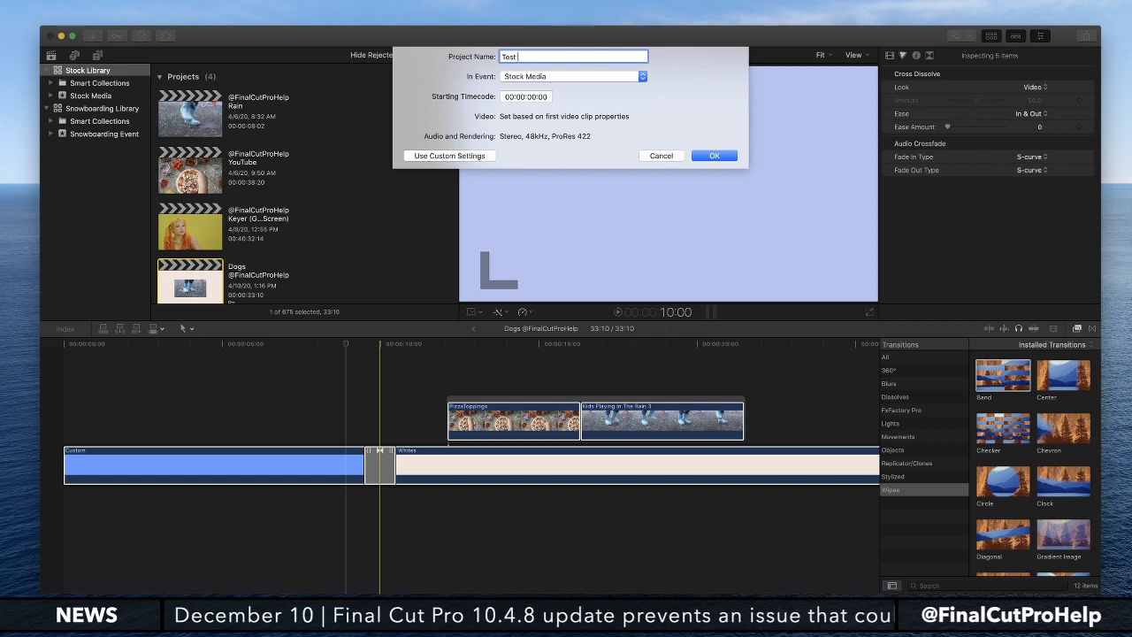
text(Project)
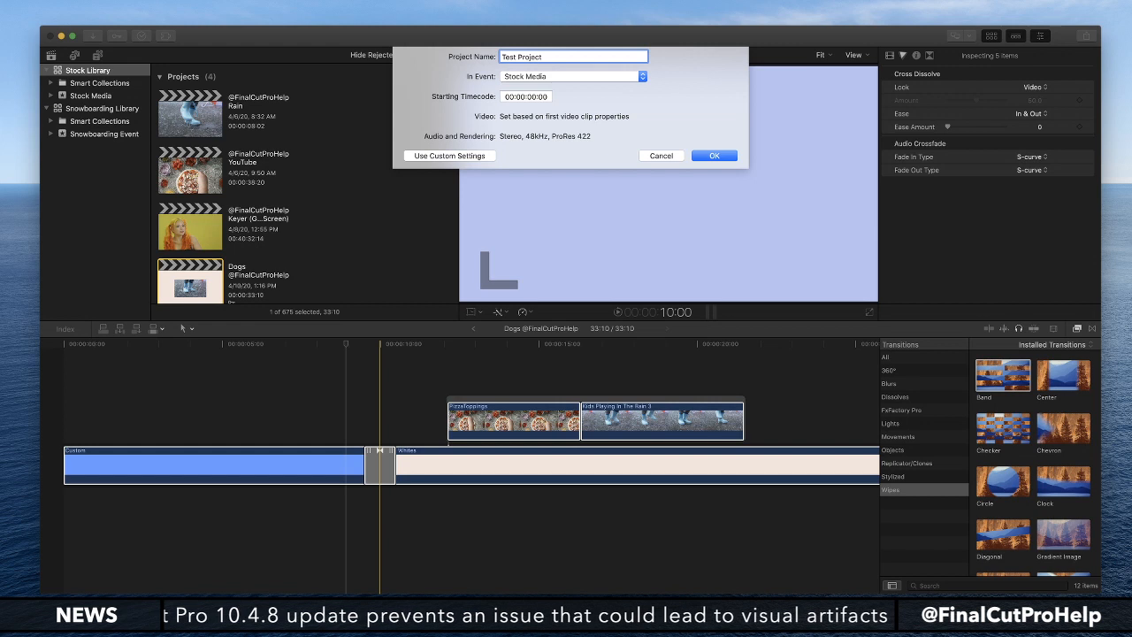
key(Return)
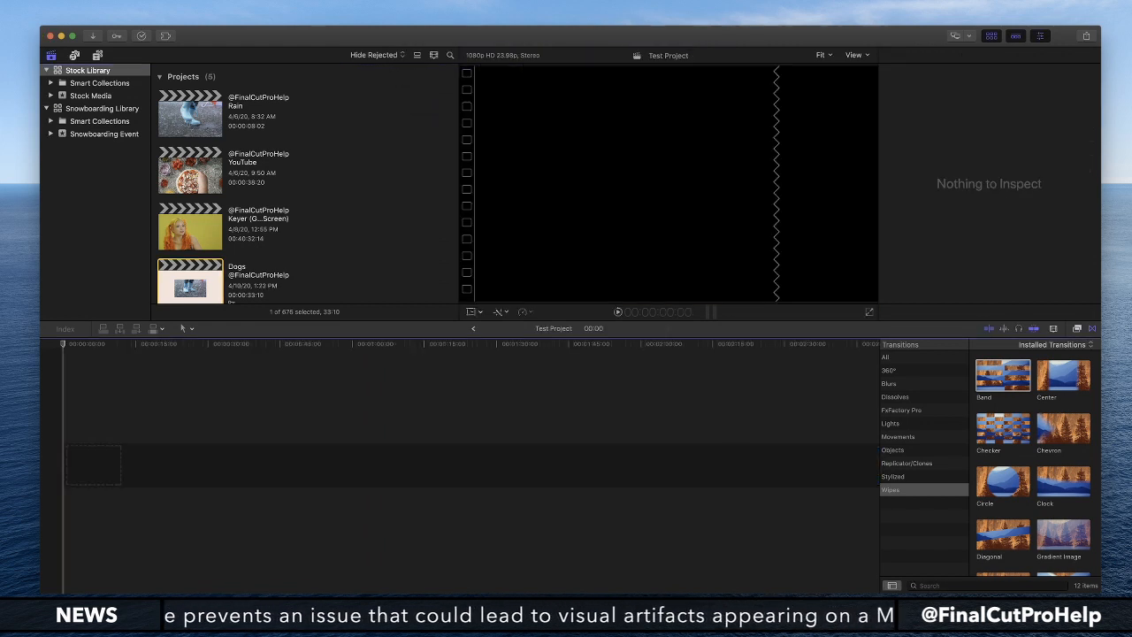
key(super+v)
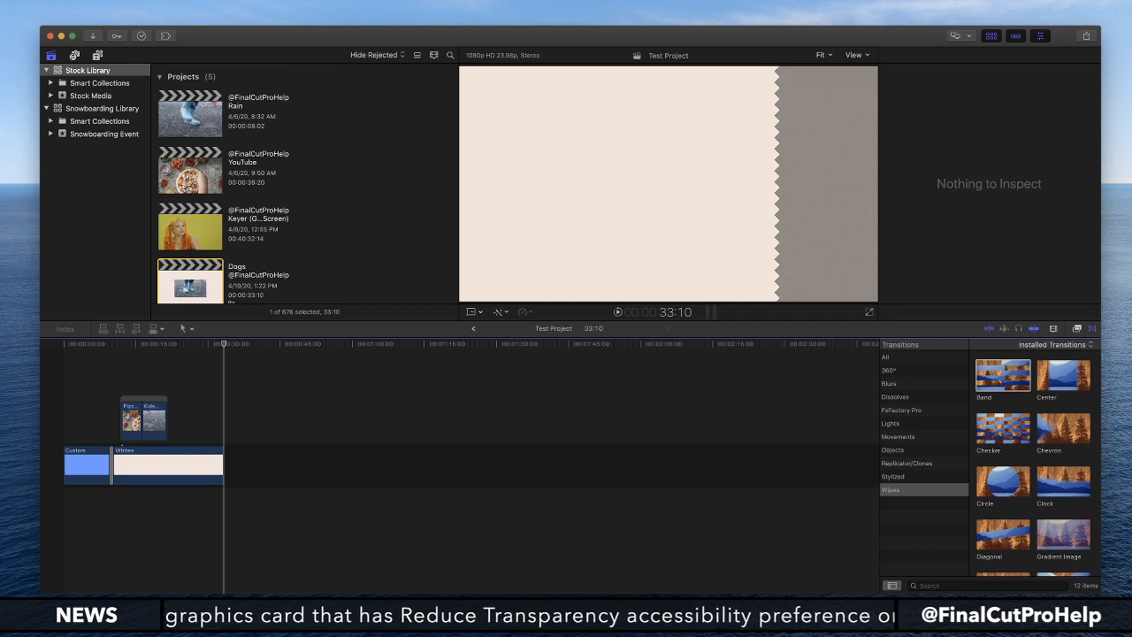
- Look over the available share destinations without exporting, and select Test Project in the browser
click(1087, 36)
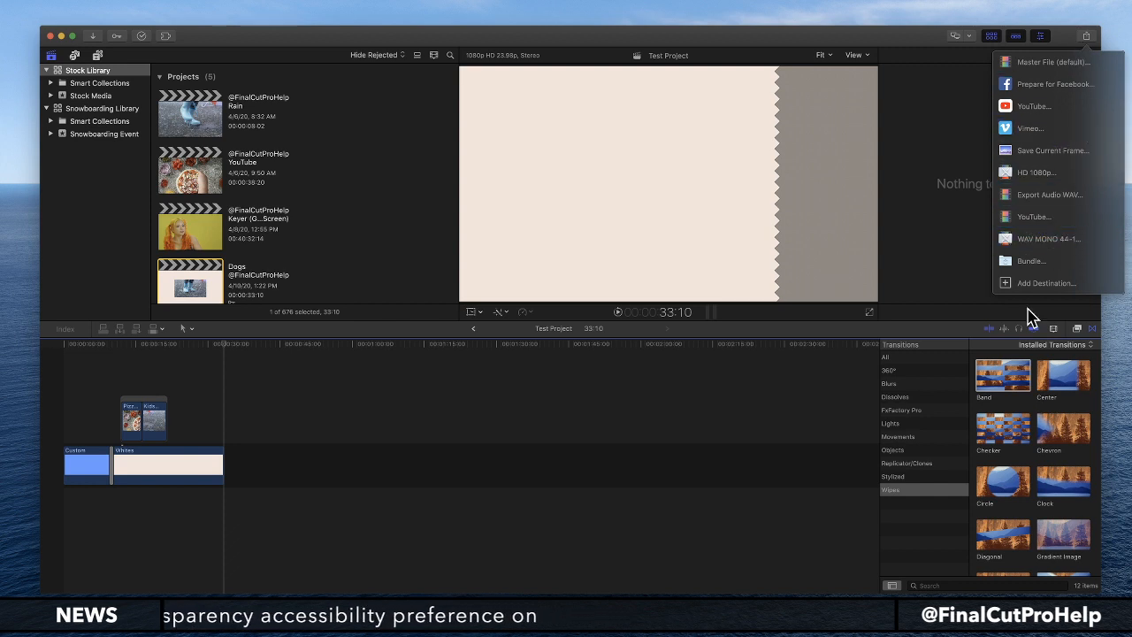
click(466, 405)
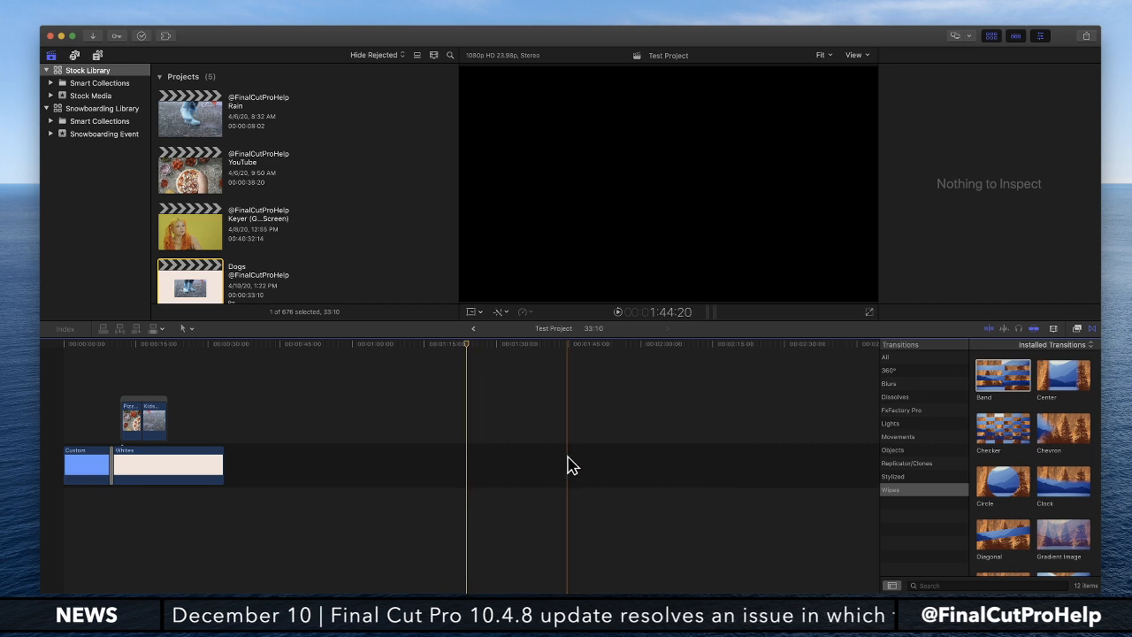
scroll(230, 283, down, 3)
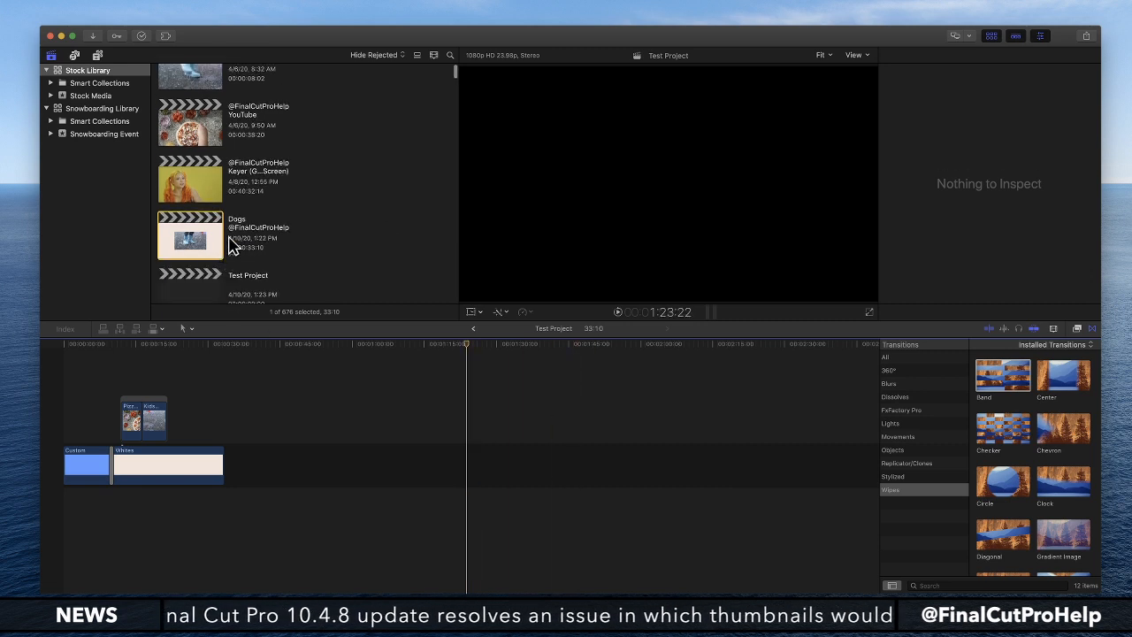
scroll(215, 247, down, 3)
click(188, 228)
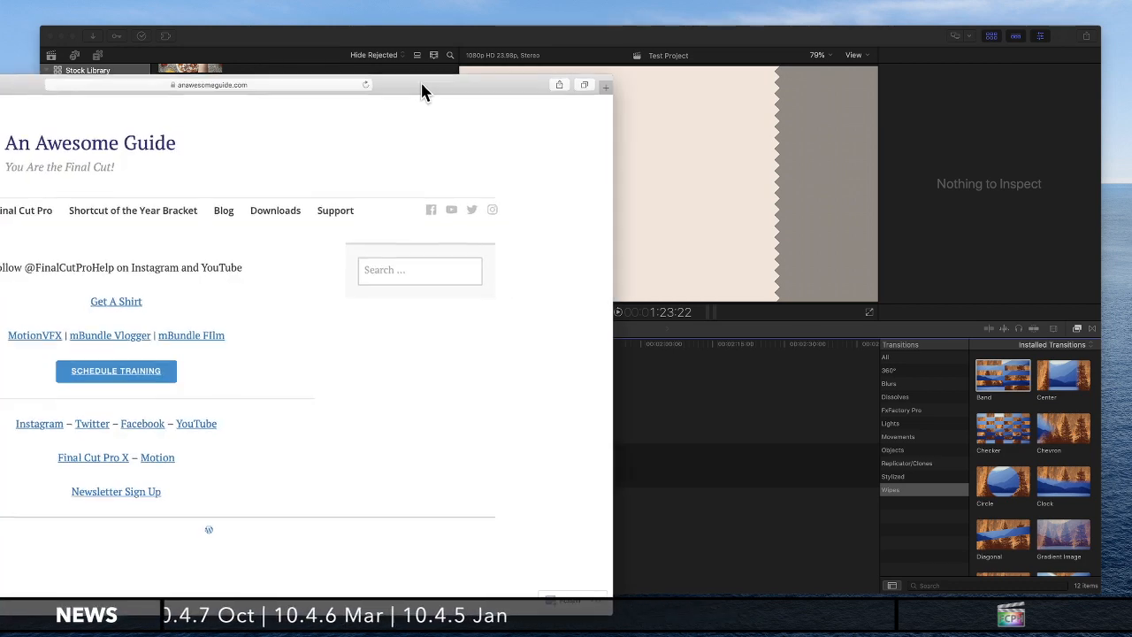
- Move the Safari window showing the An Awesome Guide site fully into view and open the site's Support page
drag(422, 88, 788, 60)
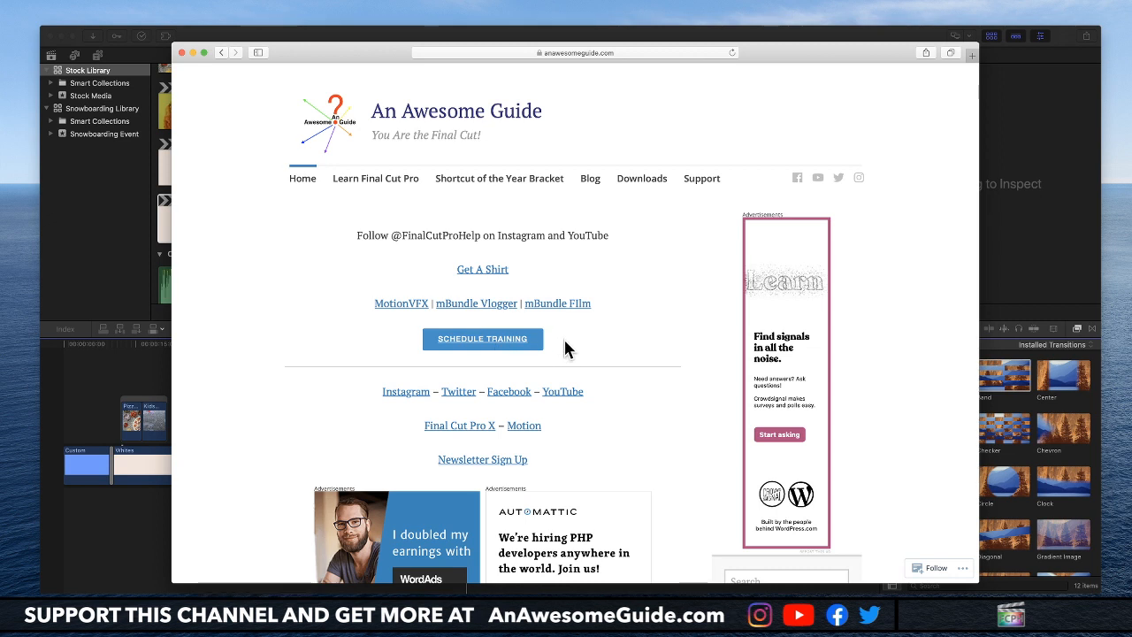
mouse_move(700, 180)
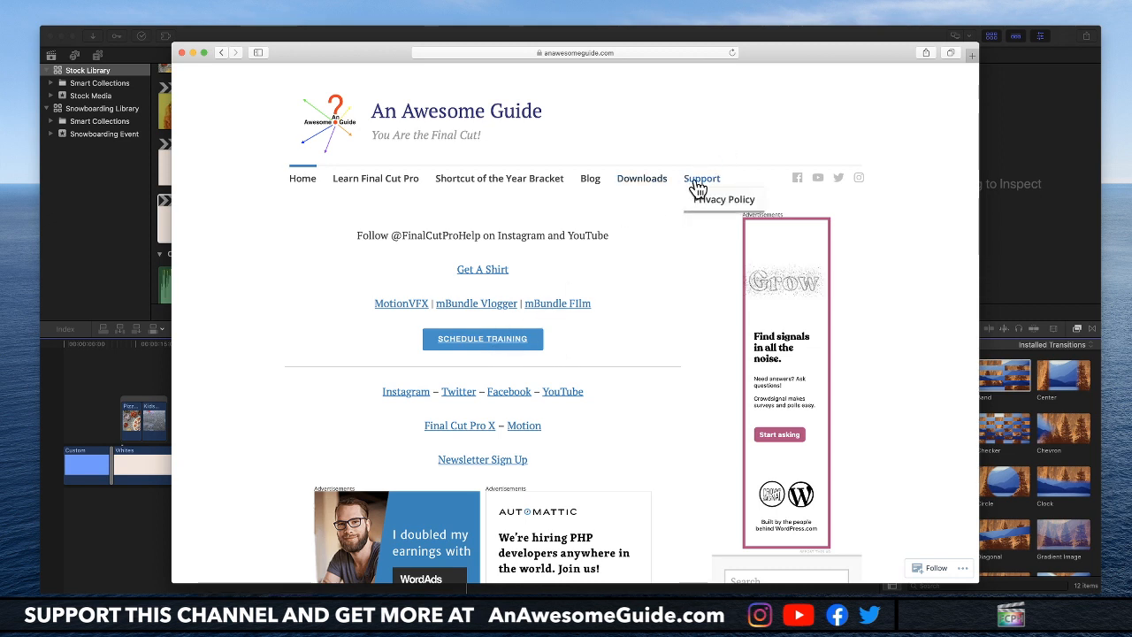
click(698, 179)
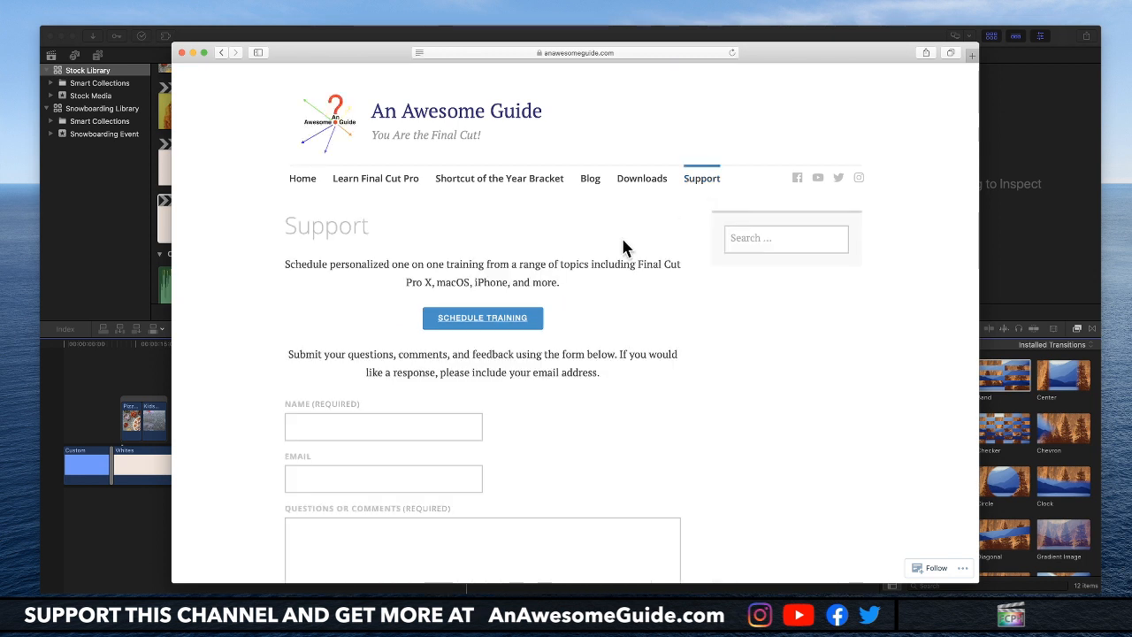
- Review the Support page's contact form and its numbered troubleshooting questions, and return to Final Cut Pro
scroll(619, 247, down, 3)
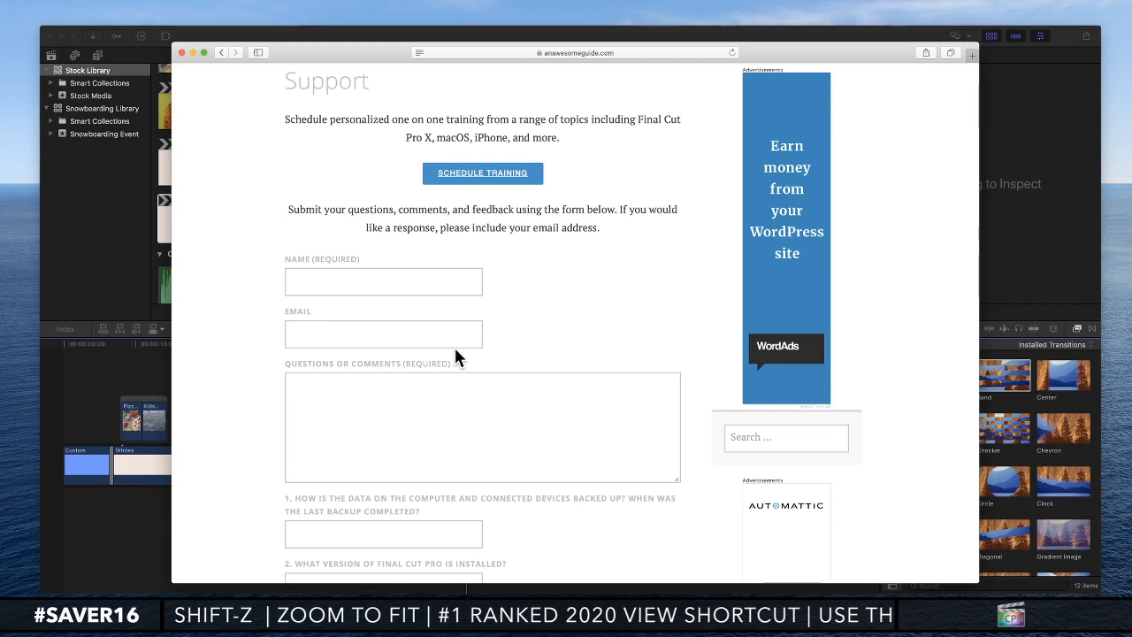
scroll(475, 345, down, 2)
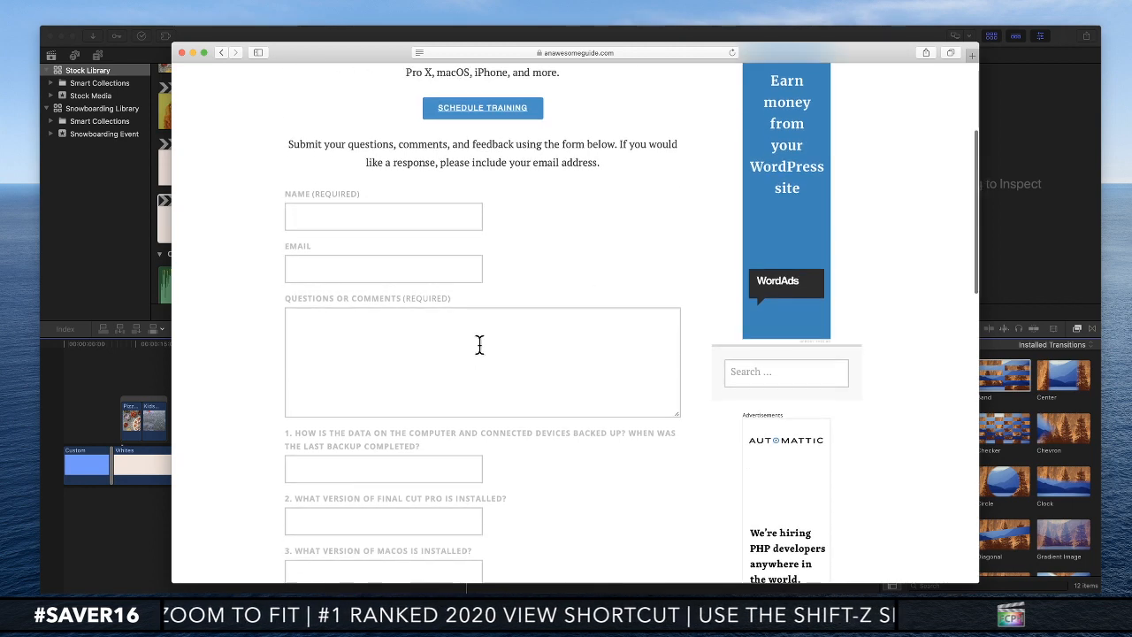
scroll(479, 344, down, 5)
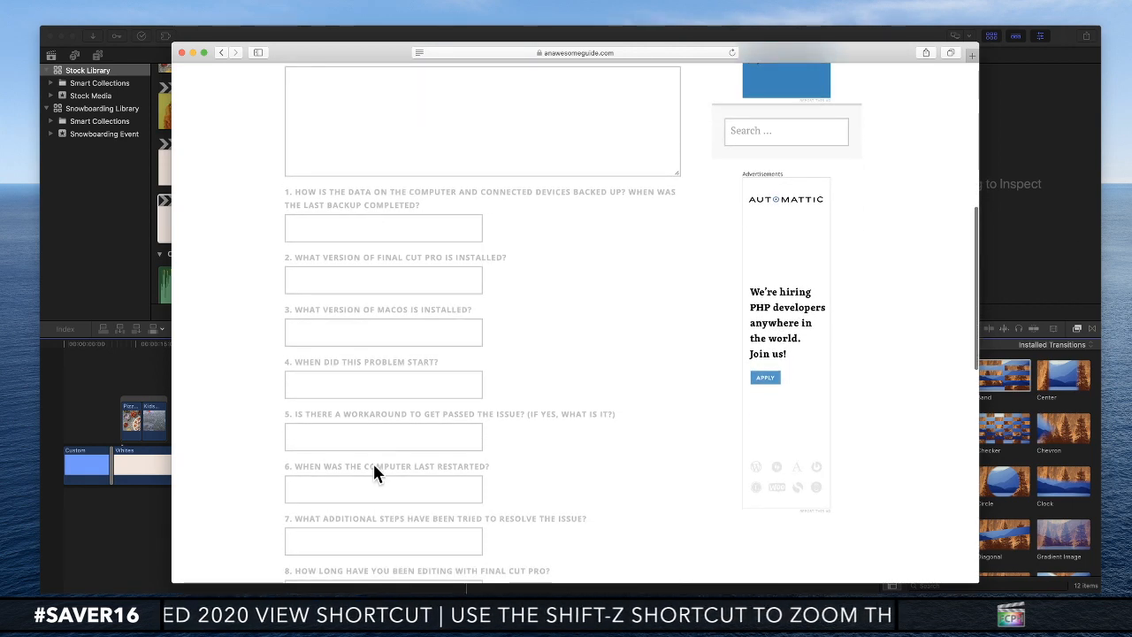
scroll(369, 270, down, 3)
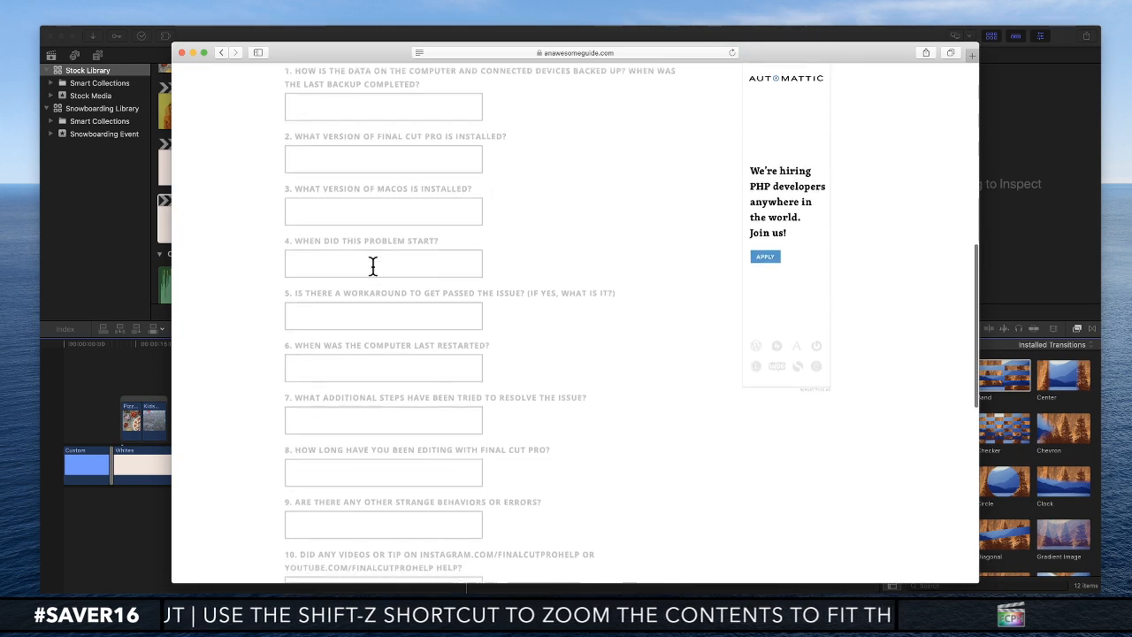
scroll(372, 267, up, 2)
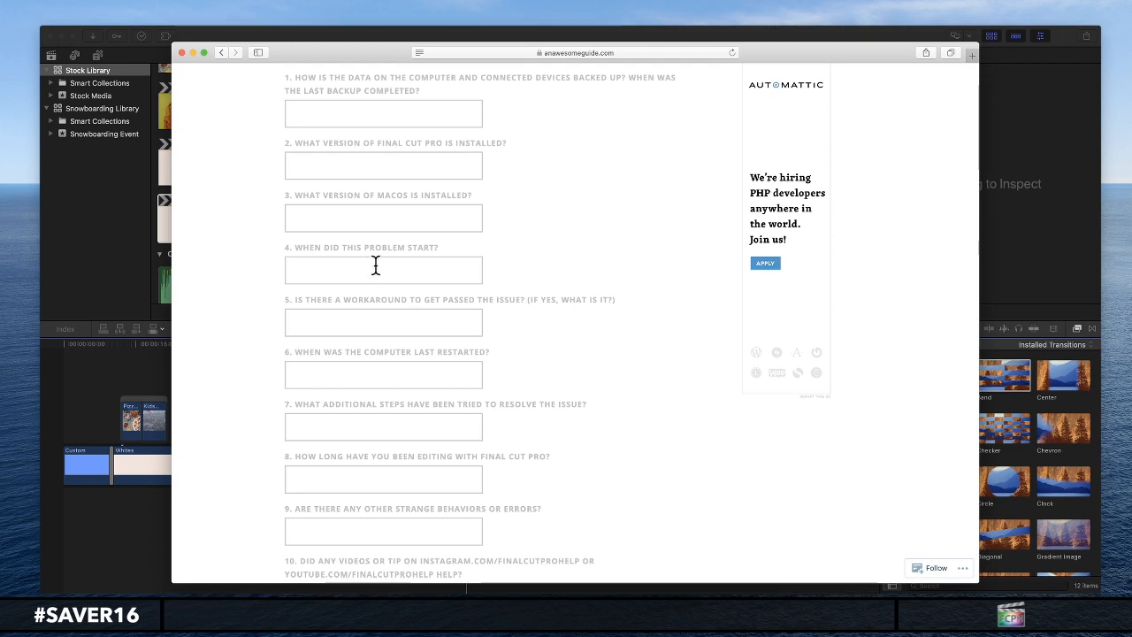
scroll(382, 266, up, 15)
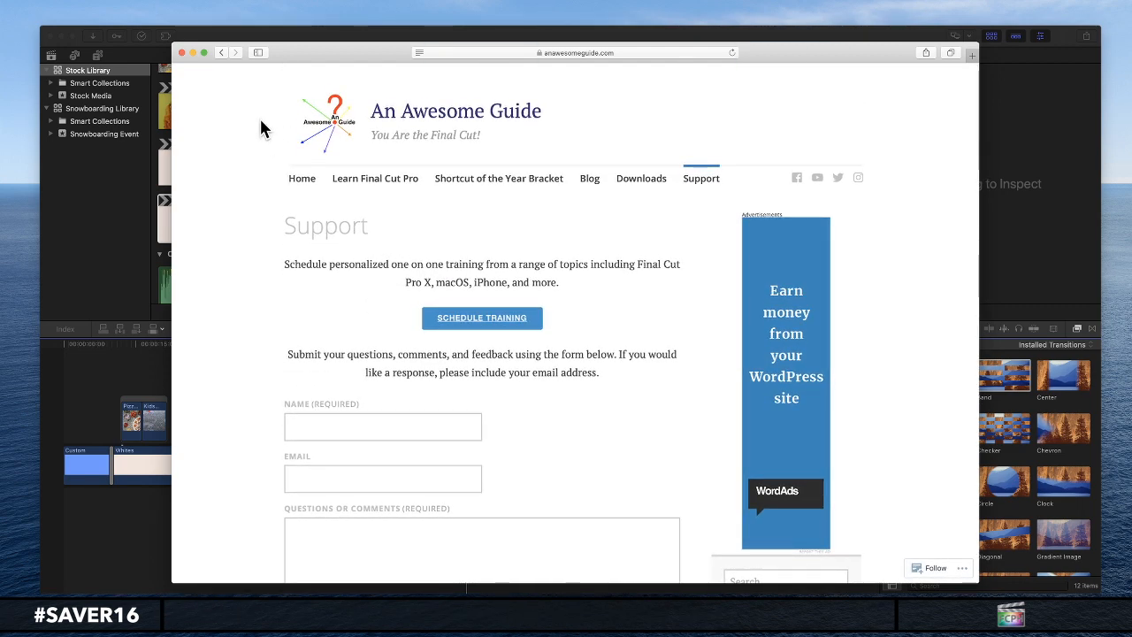
click(242, 36)
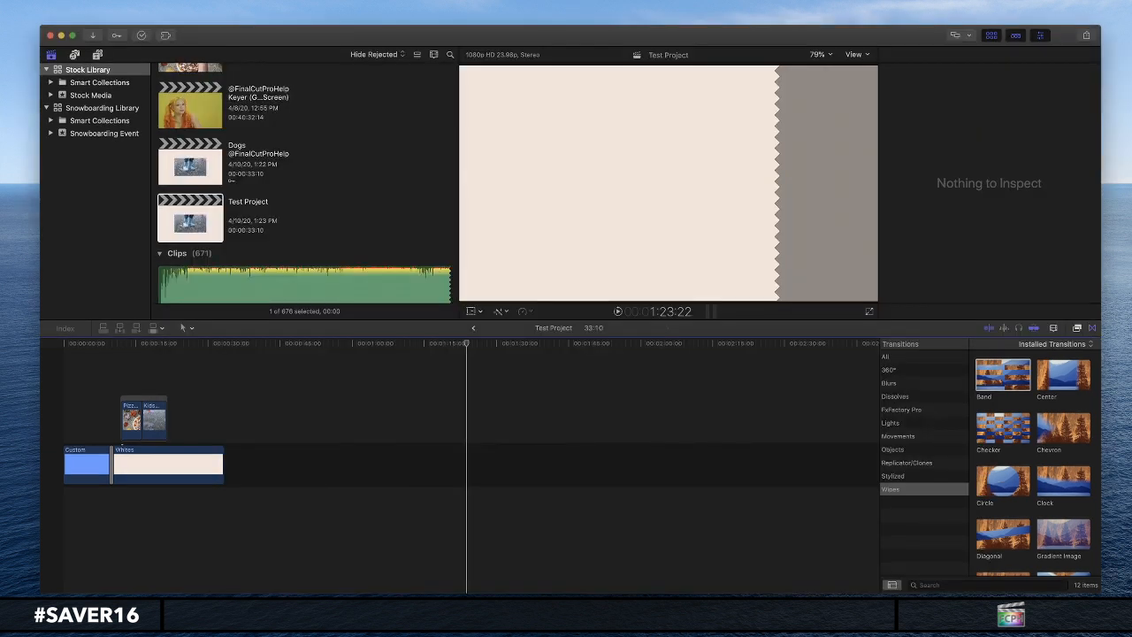
key(super+Tab)
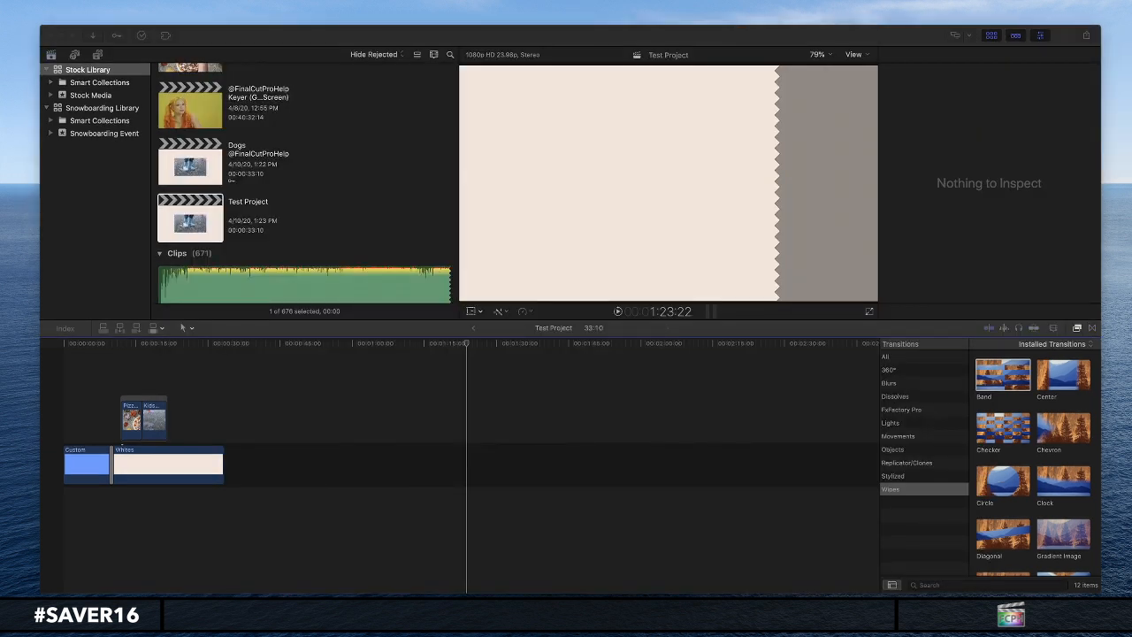